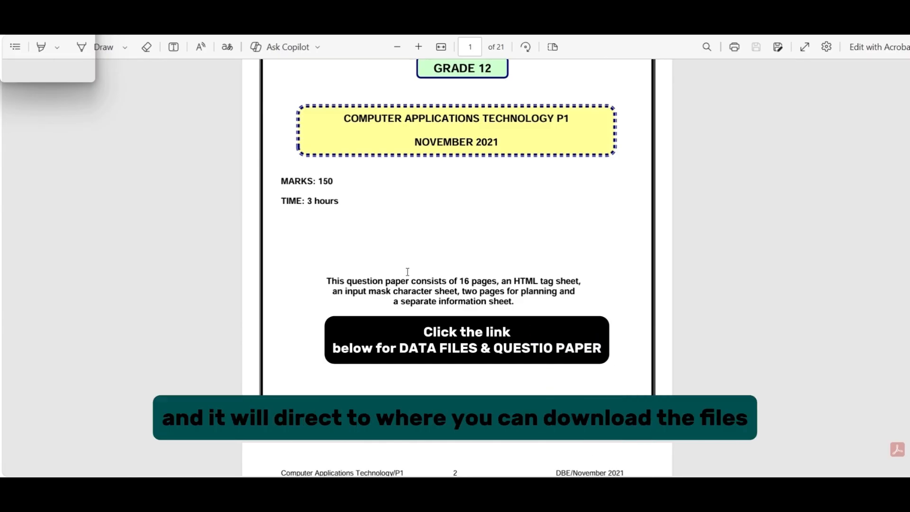
- Read the question paper's instructions, the list of supplied data files and the opening requirements of Question 1
scroll(408, 264, down, 8)
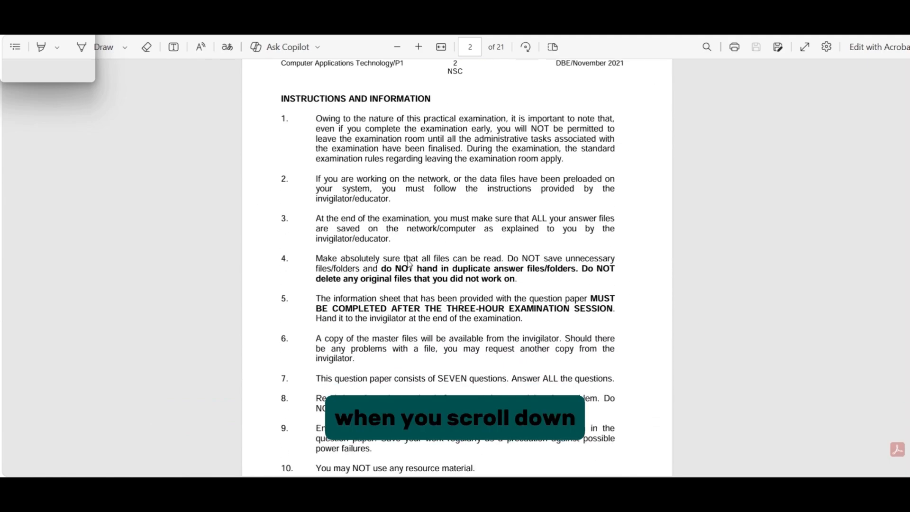
scroll(408, 264, down, 15)
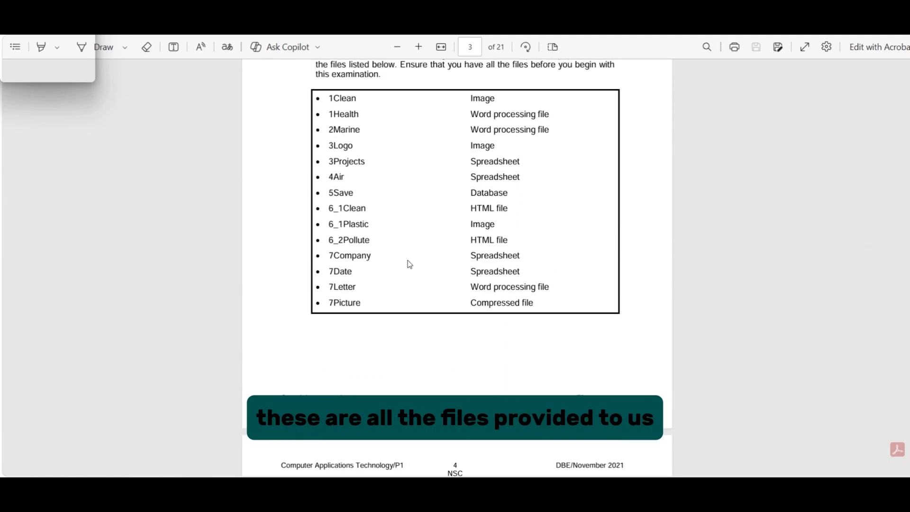
scroll(410, 264, up, 2)
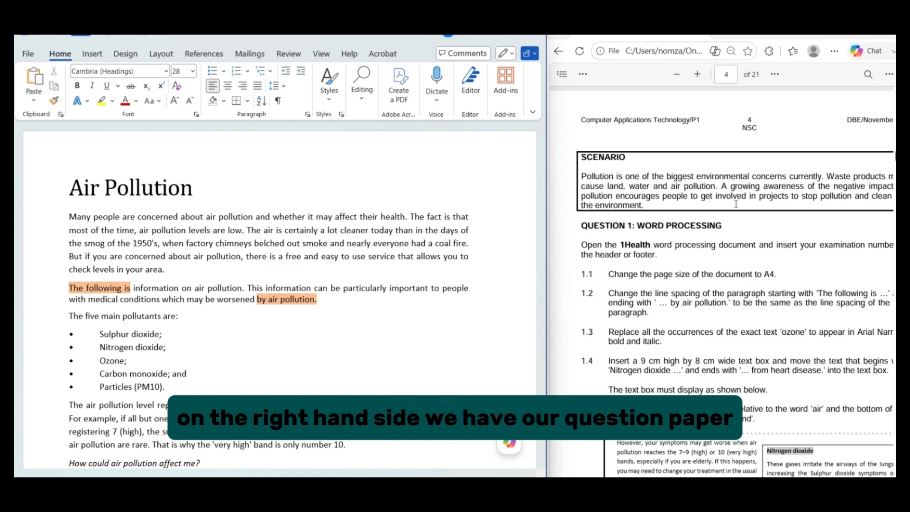
scroll(622, 241, down, 1)
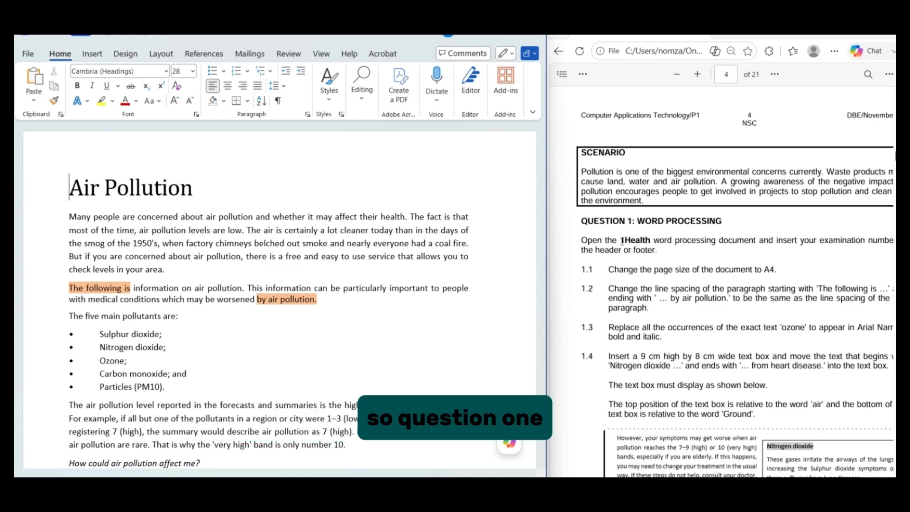
scroll(622, 241, down, 3)
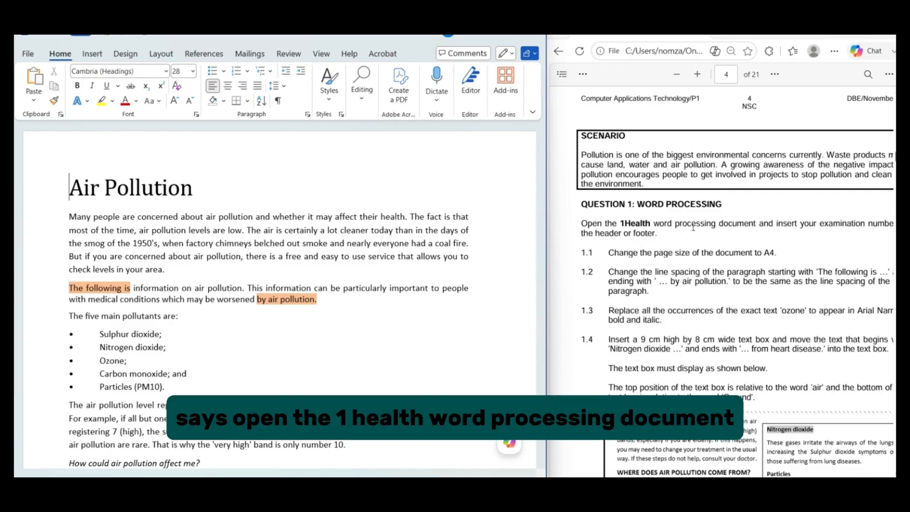
scroll(693, 226, right, 3)
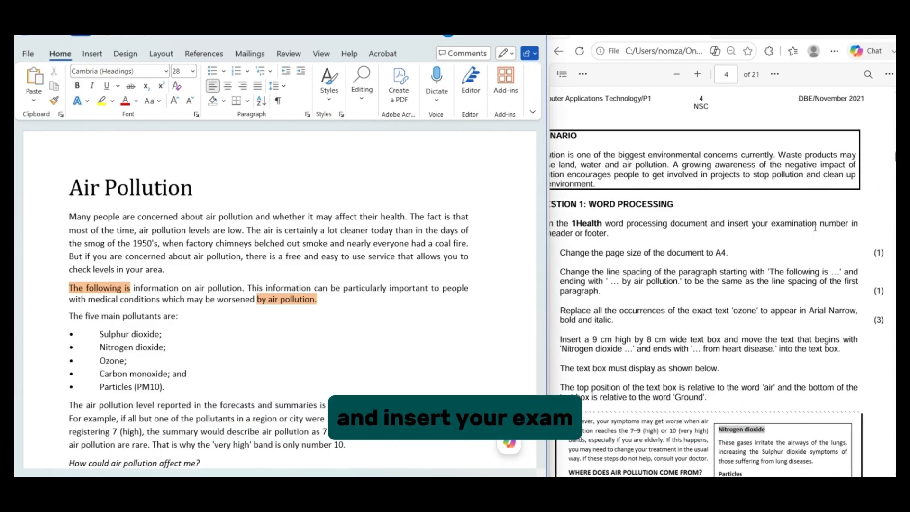
scroll(780, 249, left, 3)
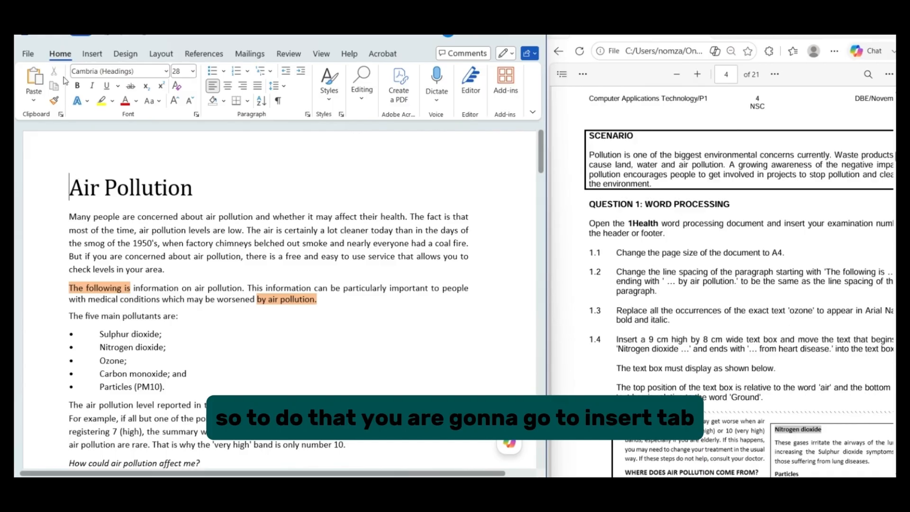
- Insert a Blank built-in header, replace its placeholder with the examination number and return to the document body
click(92, 55)
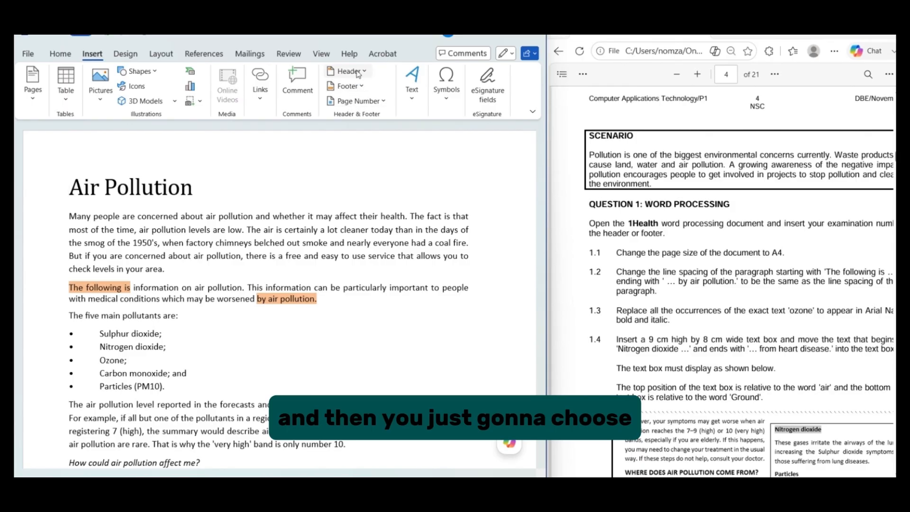
click(361, 86)
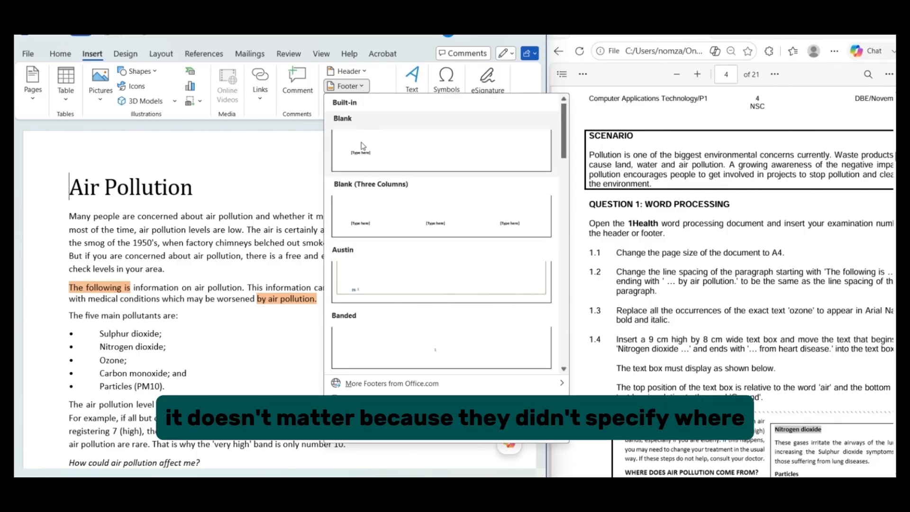
click(363, 74)
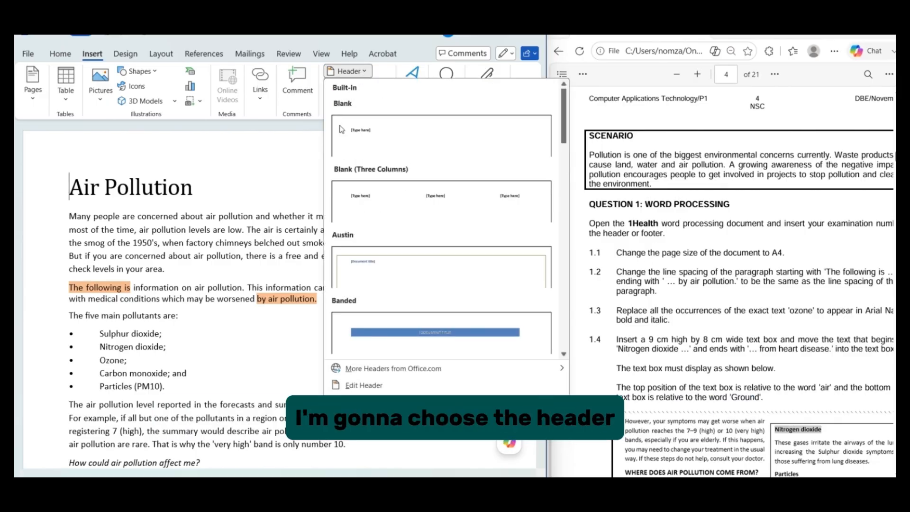
click(368, 137)
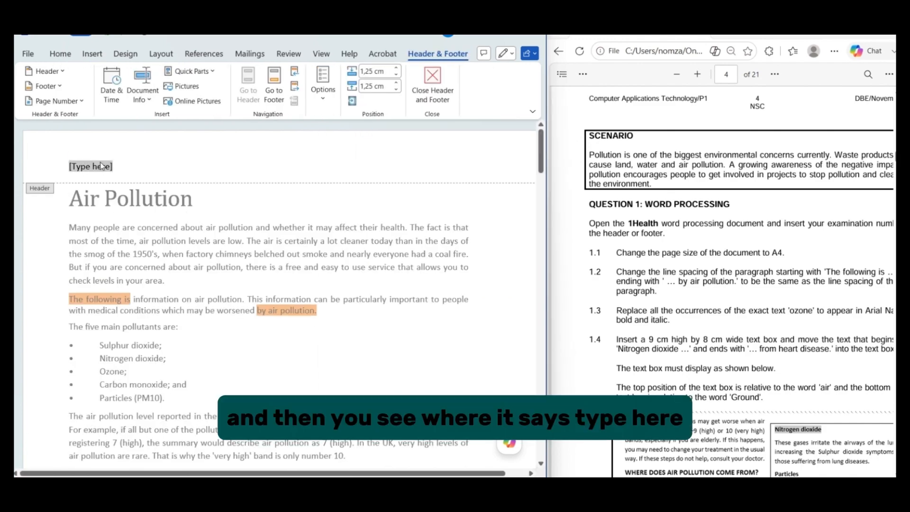
key(Delete)
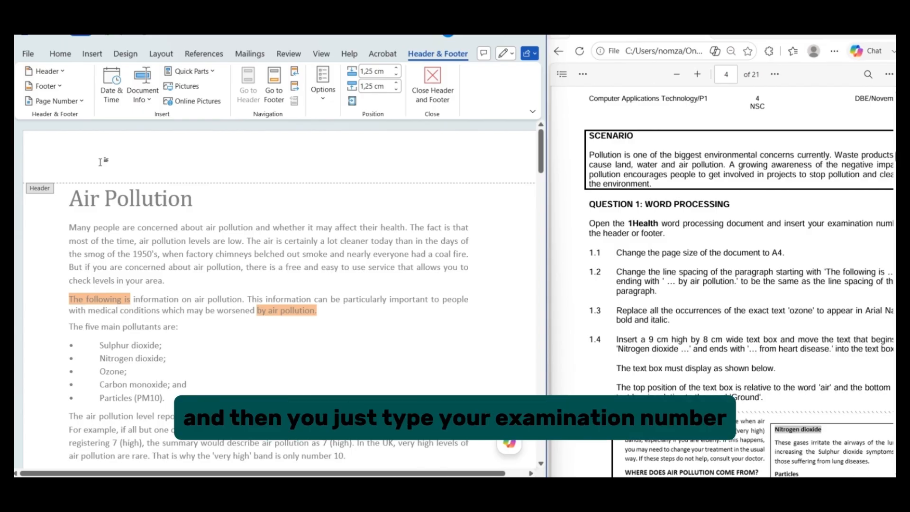
text(123)
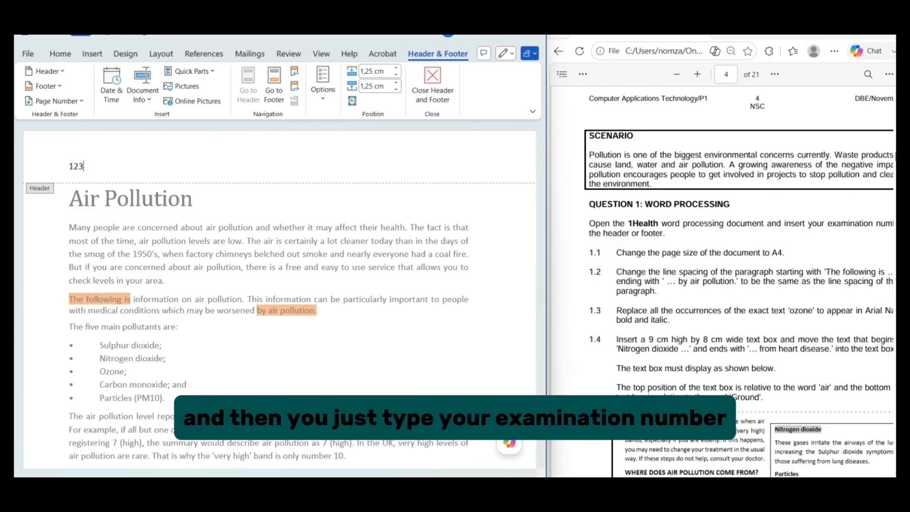
text(3456787)
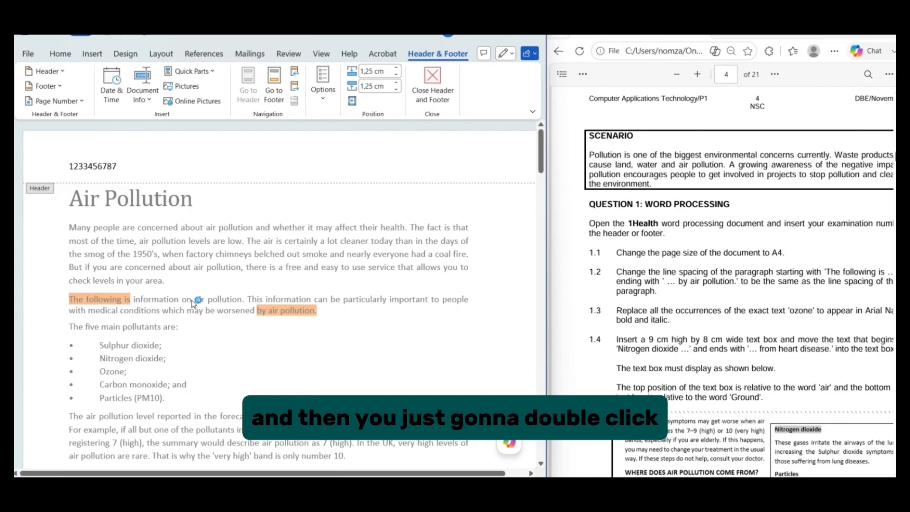
double_click(422, 298)
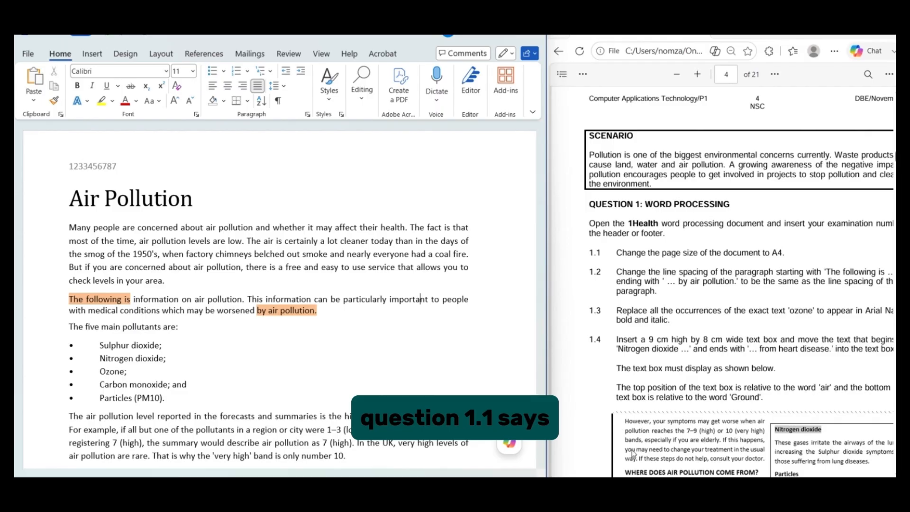
- Change the document's page size to A4 (21 cm x 29,7 cm) as question 1.1 requires
scroll(562, 452, down, 1)
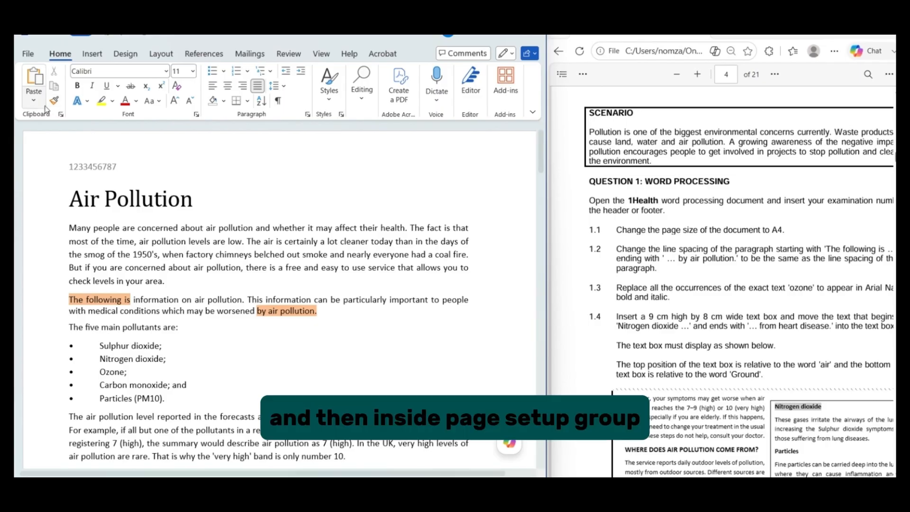
click(161, 54)
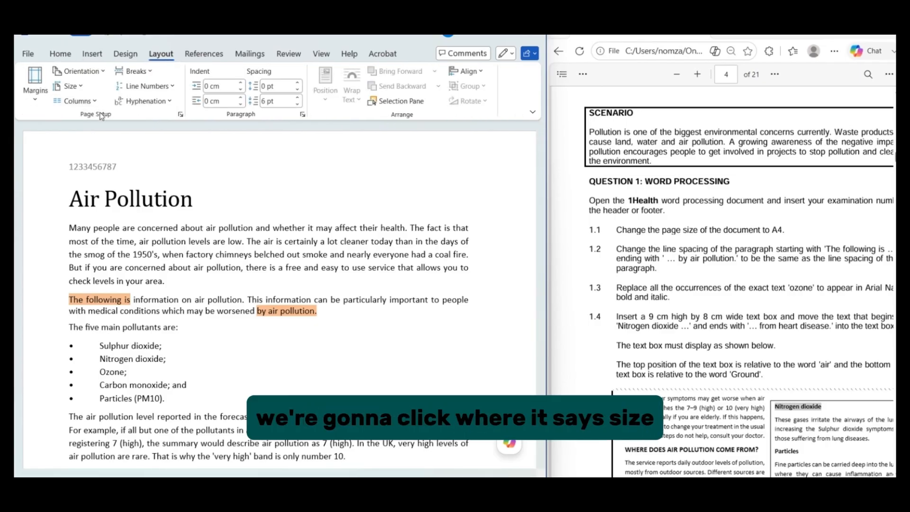
click(83, 86)
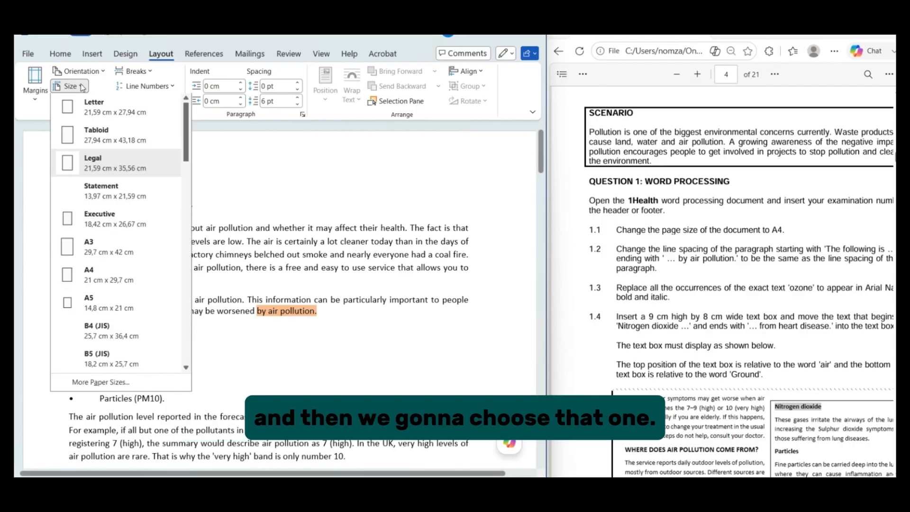
click(109, 282)
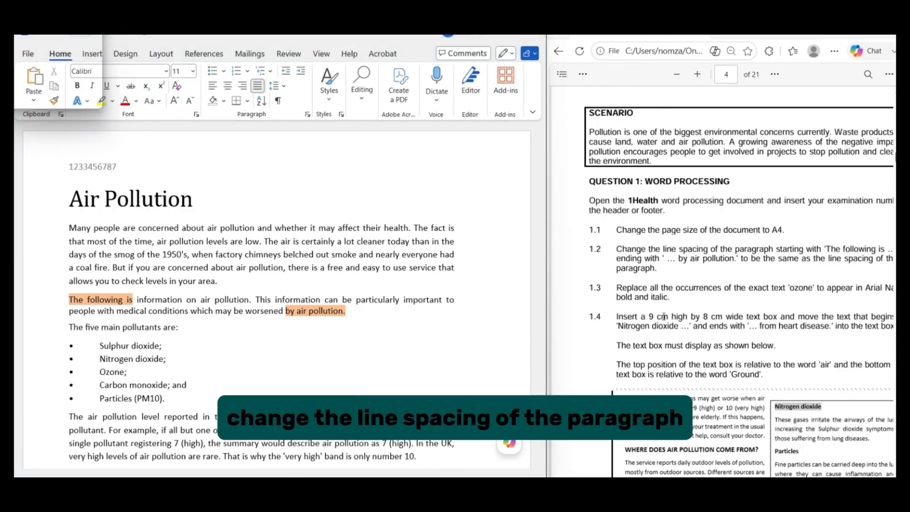
- Read question 1.2 and examine the line spacing of the first paragraph in its paragraph settings without changing anything
scroll(664, 317, right, 3)
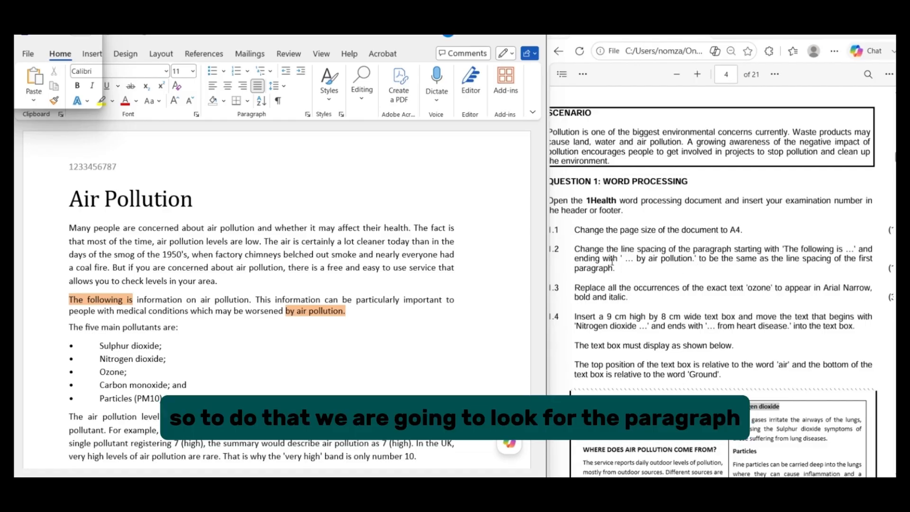
scroll(598, 270, left, 2)
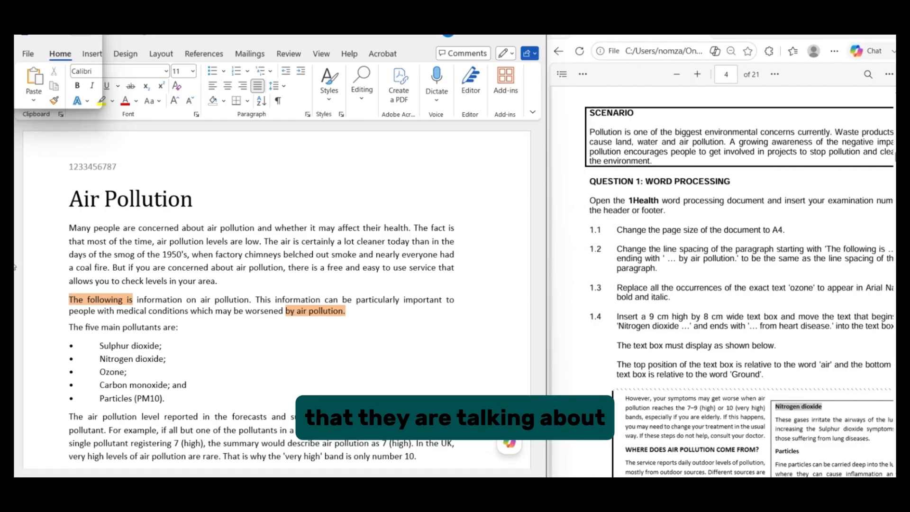
scroll(148, 306, down, 2)
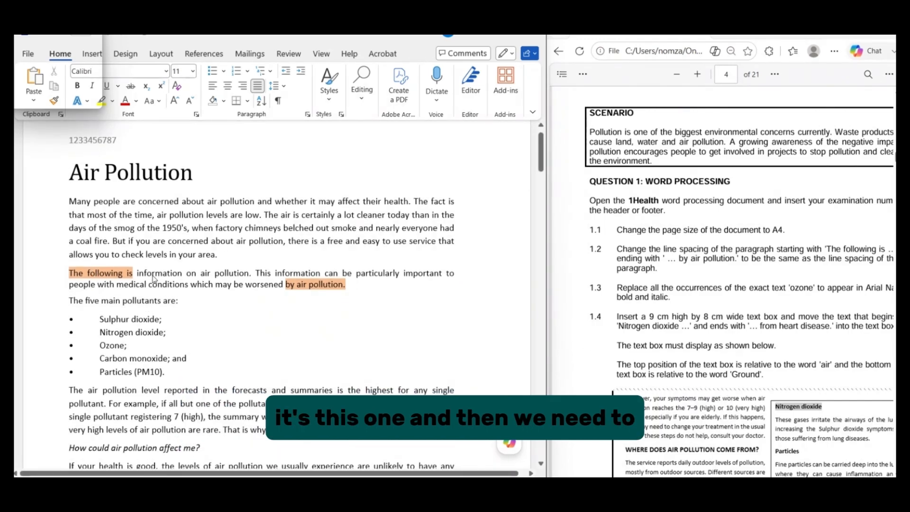
scroll(153, 278, down, 1)
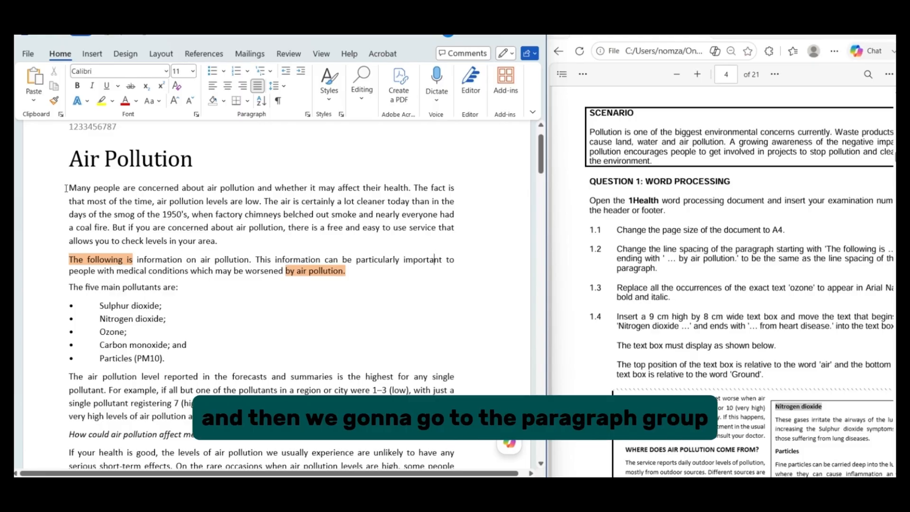
drag(66, 188, 221, 242)
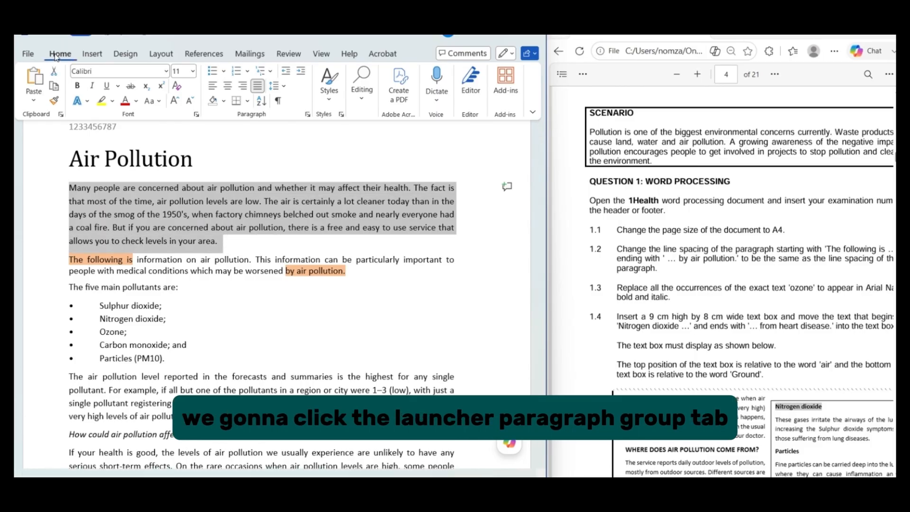
click(307, 115)
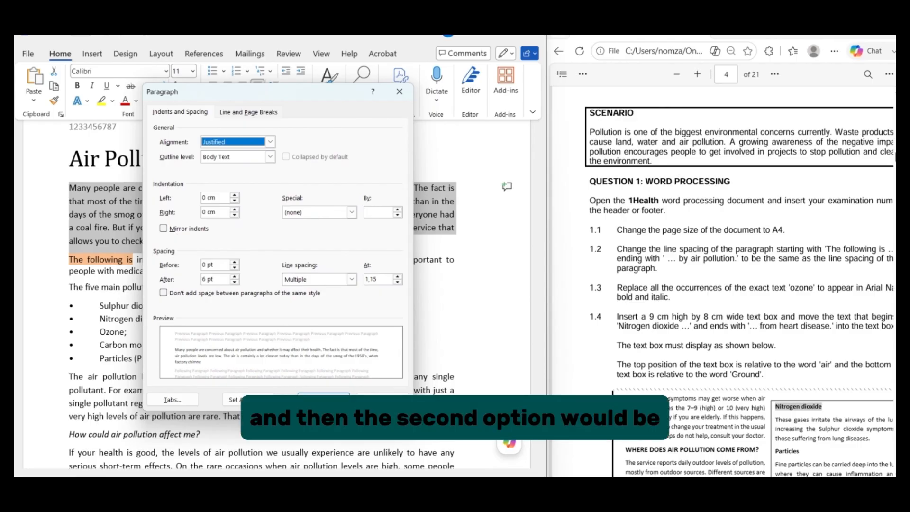
click(323, 400)
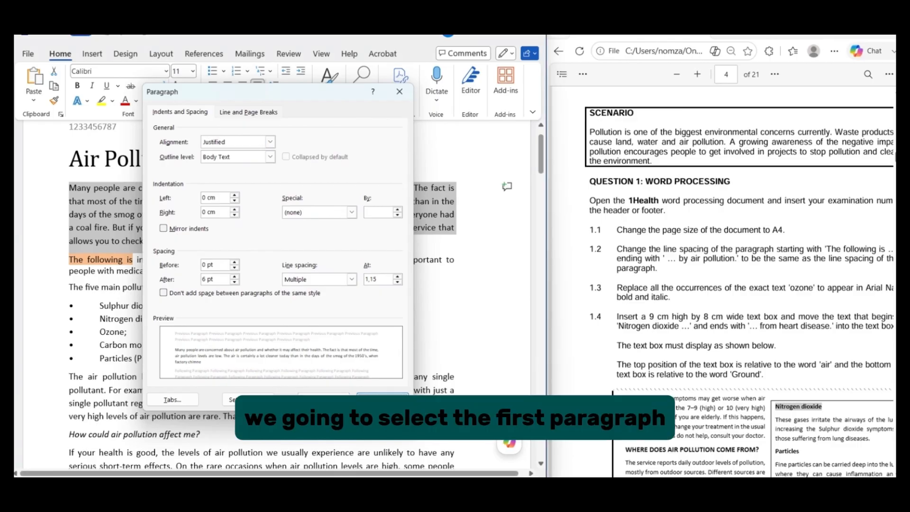
click(167, 271)
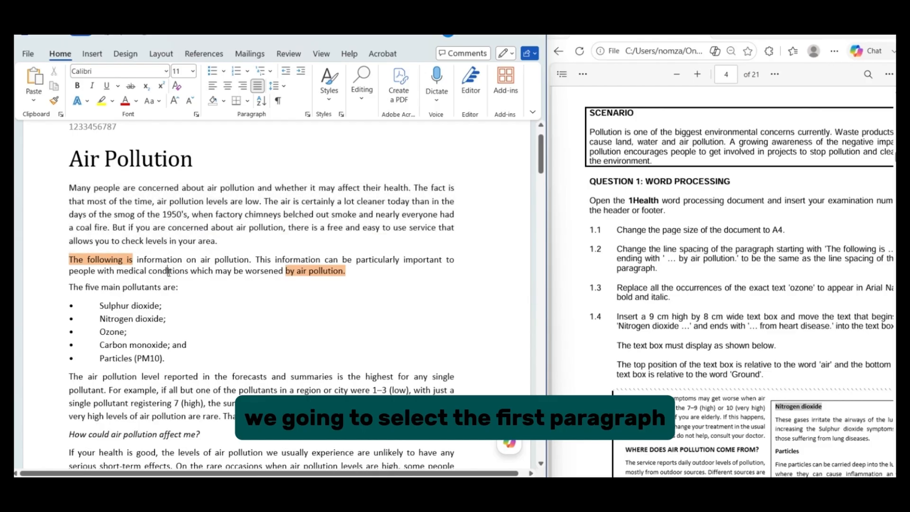
- Copy the first paragraph's formatting onto the paragraph starting 'The following is' with Format Painter, and check that paragraph's line spacing settings
drag(71, 187, 224, 244)
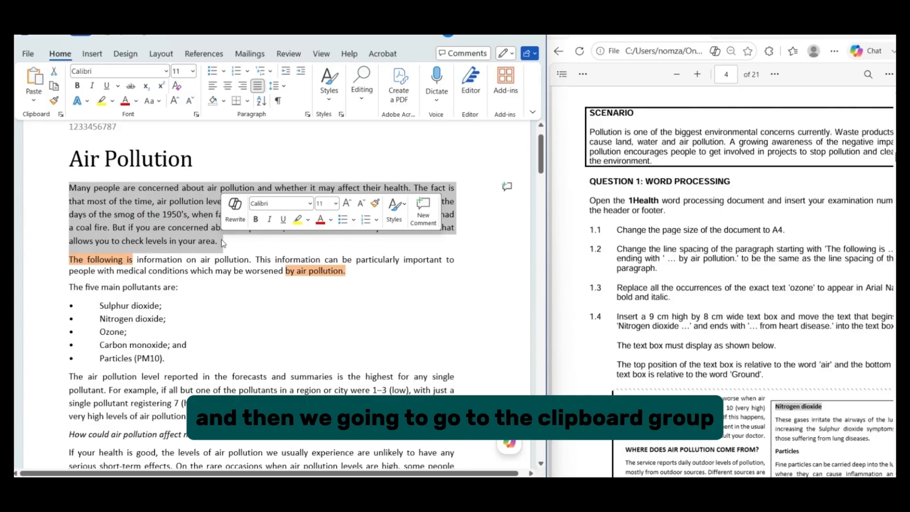
click(57, 100)
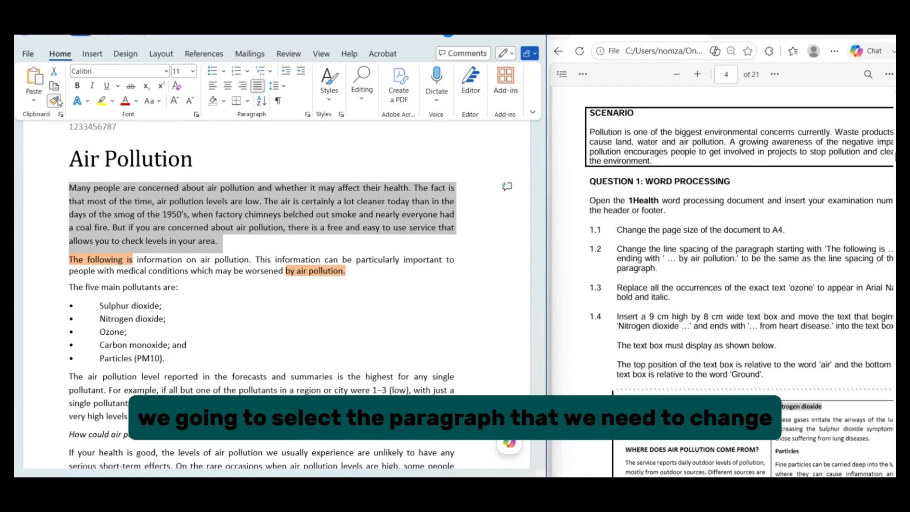
drag(68, 258, 360, 275)
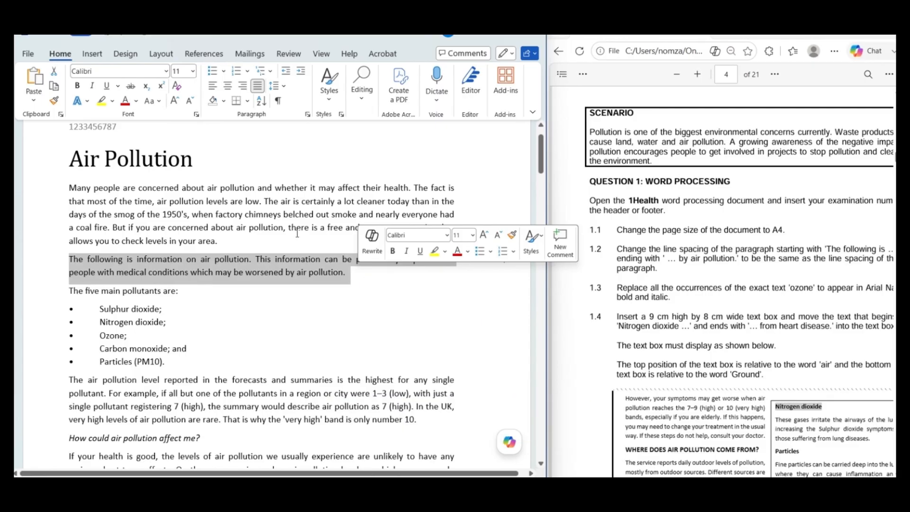
click(307, 115)
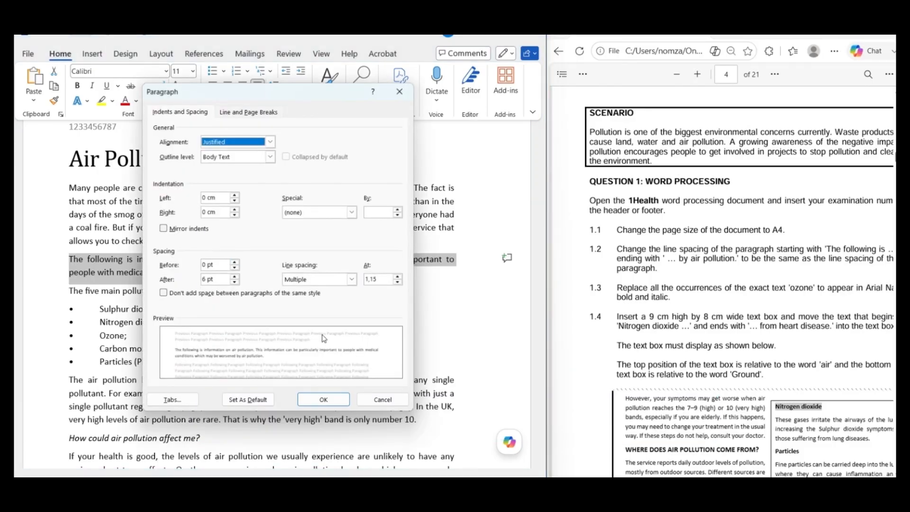
click(333, 402)
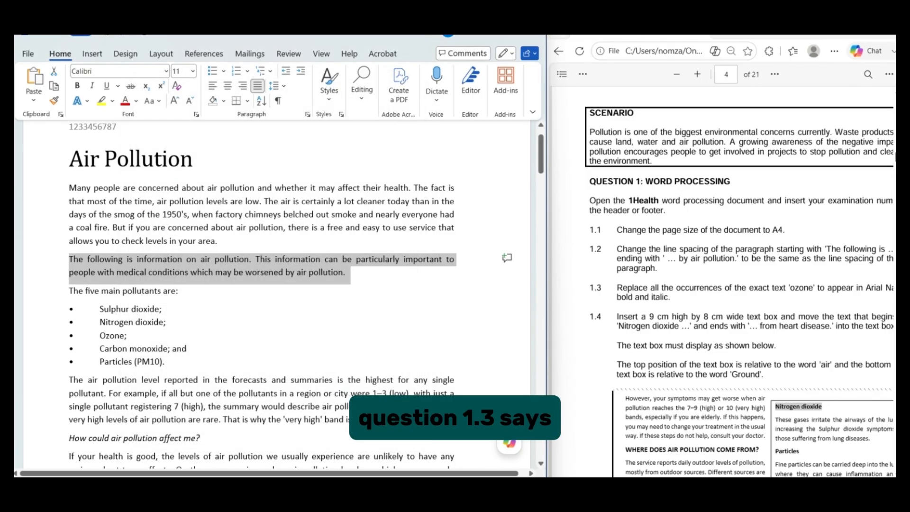
- Read question 1.3 and search the Word document for the text 'ozone' without the leading quotation mark
scroll(558, 452, down, 1)
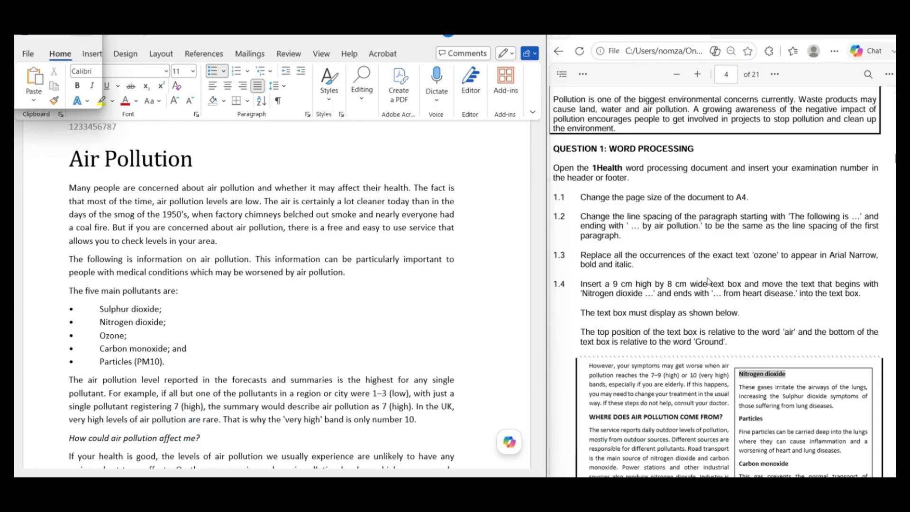
double_click(764, 255)
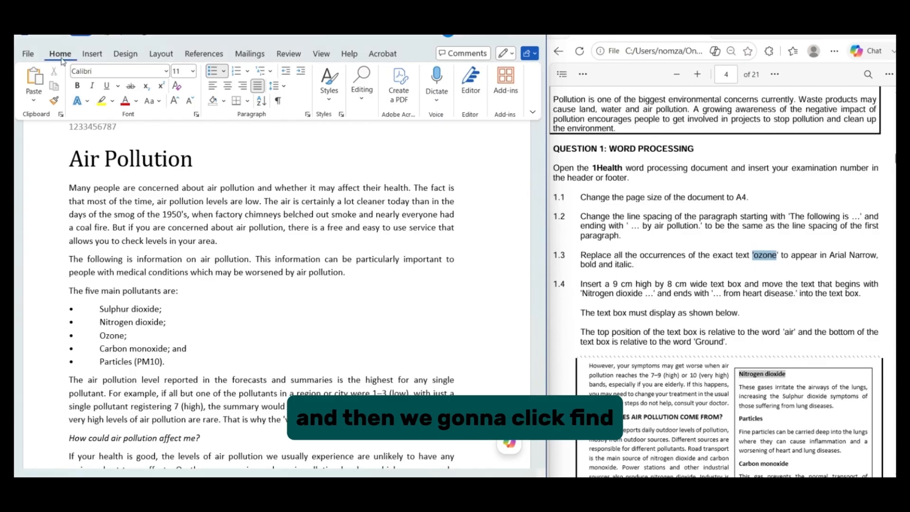
click(358, 102)
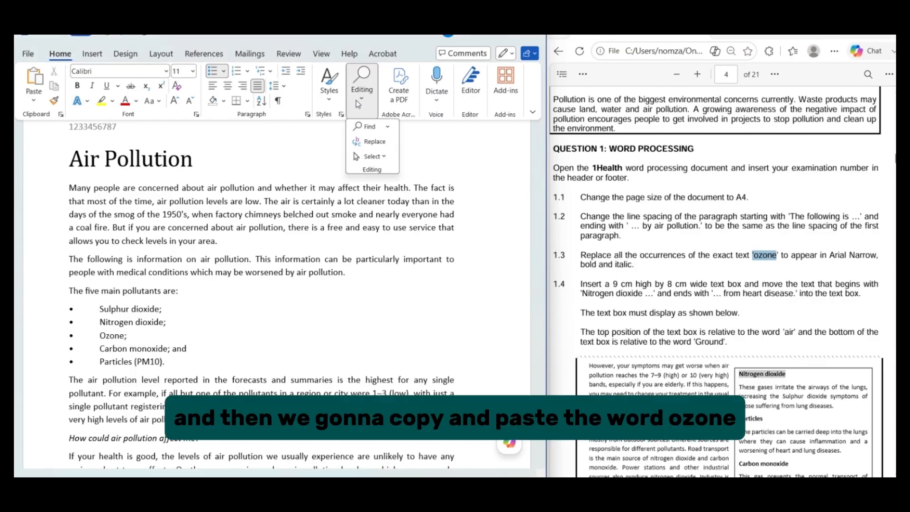
click(370, 128)
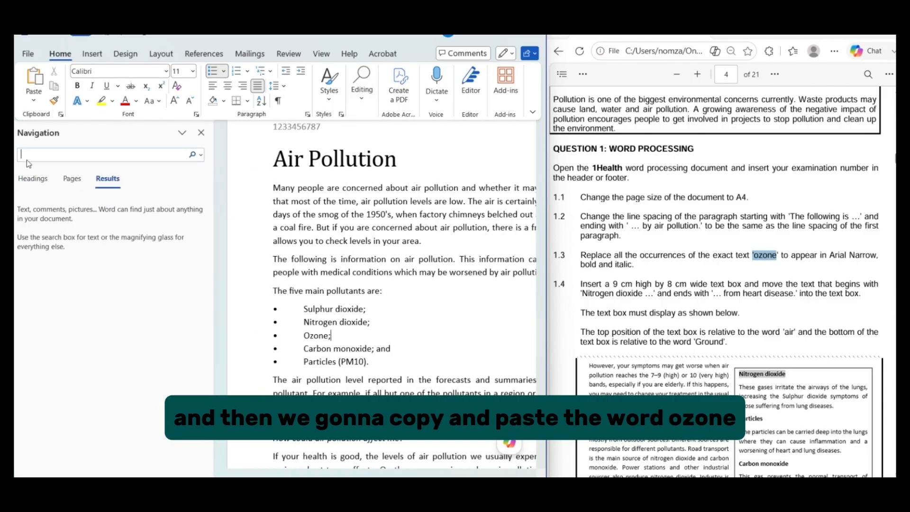
text('ozone)
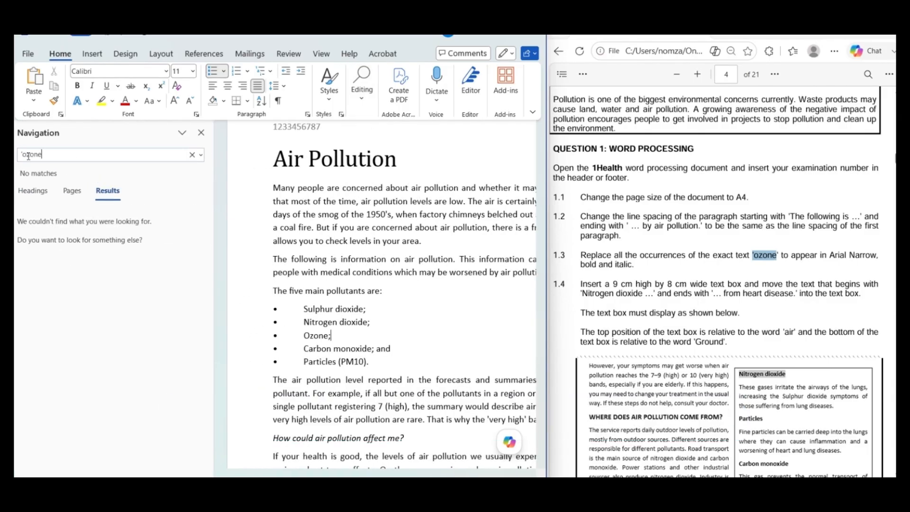
click(22, 154)
key(Delete)
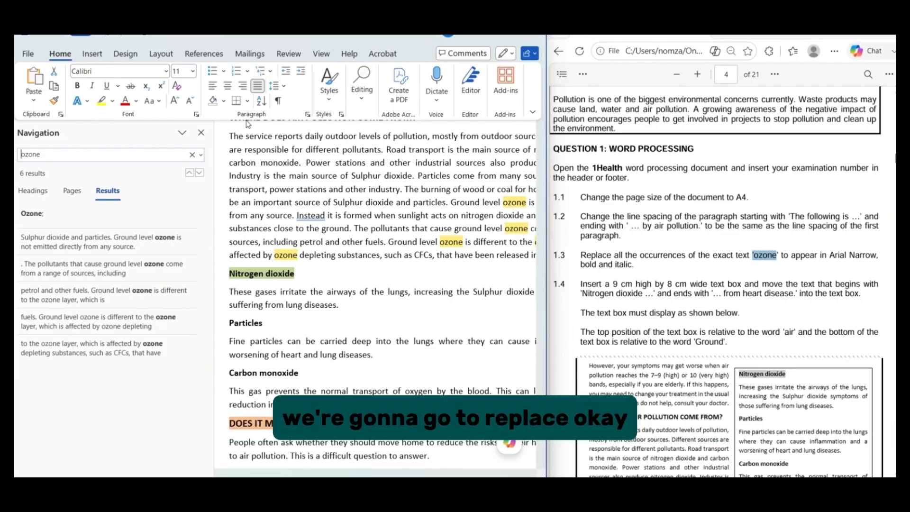
- Set up a Find and Replace of 'ozone' with 'ozone', limited to whole words only
click(368, 107)
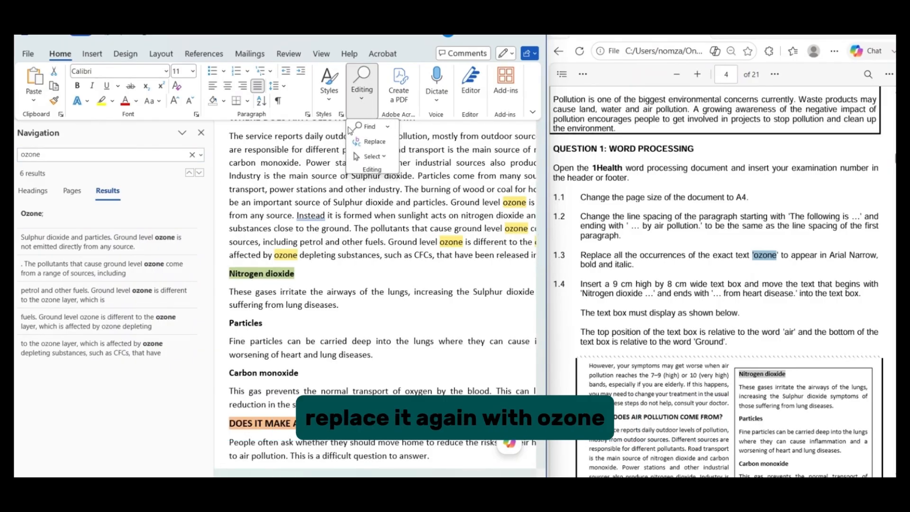
click(370, 142)
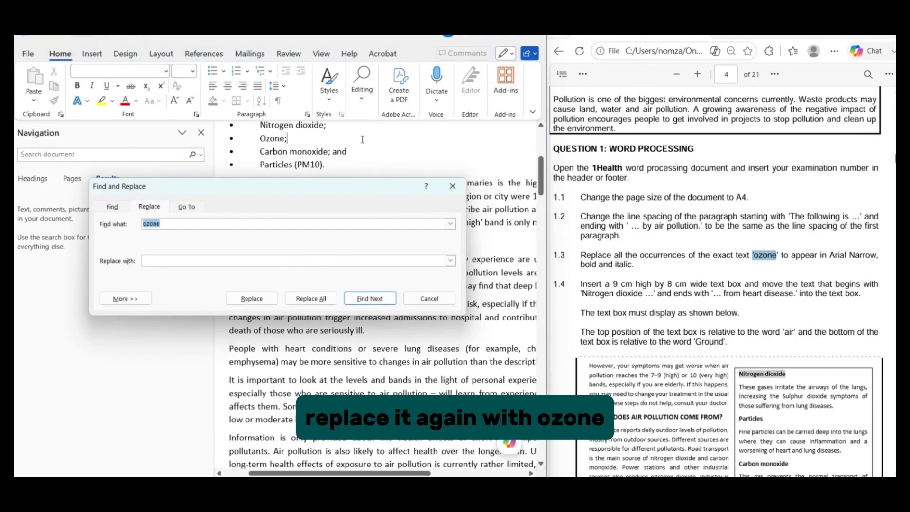
click(161, 260)
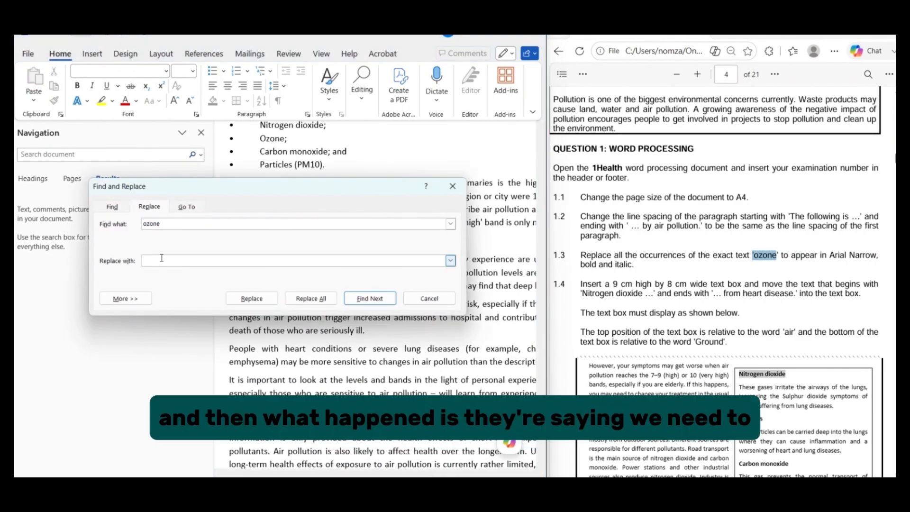
text('ozone)
key(BackSpace)
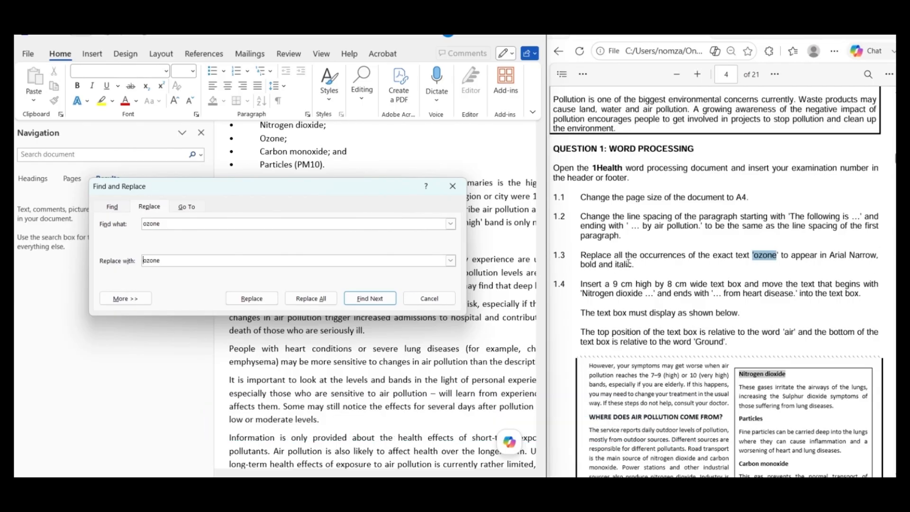
click(126, 299)
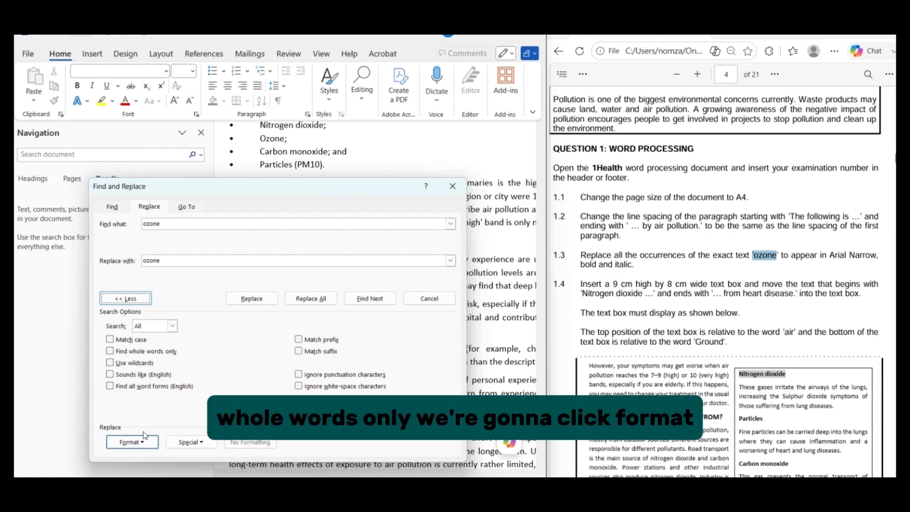
click(110, 351)
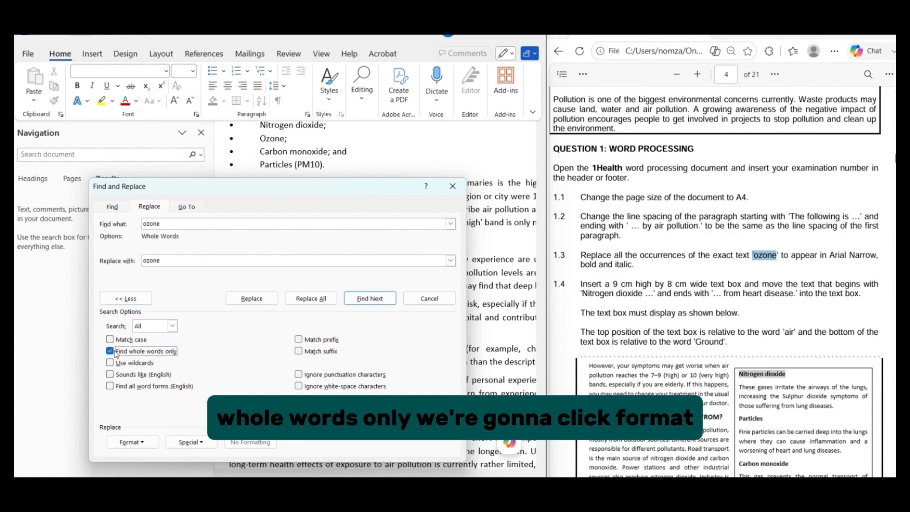
- Set the replacement text's format to the Arial Narrow font with Bold Italic style
click(141, 442)
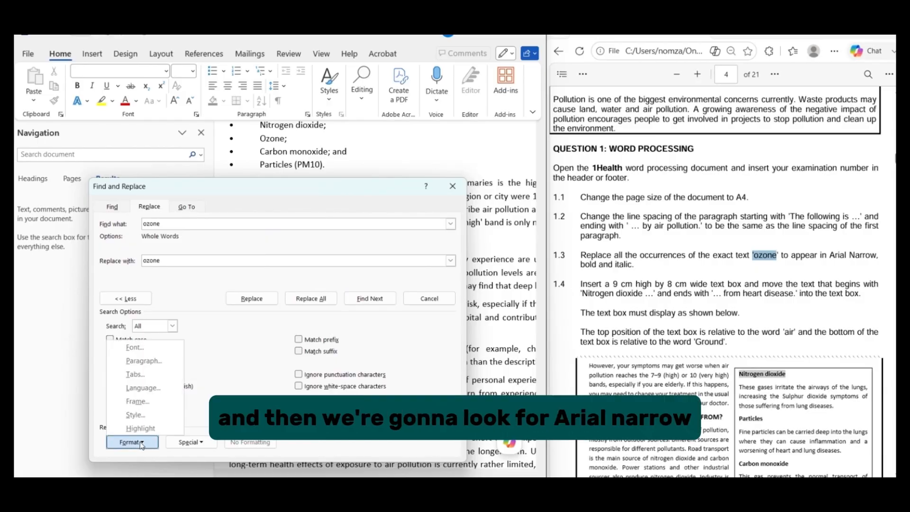
click(135, 348)
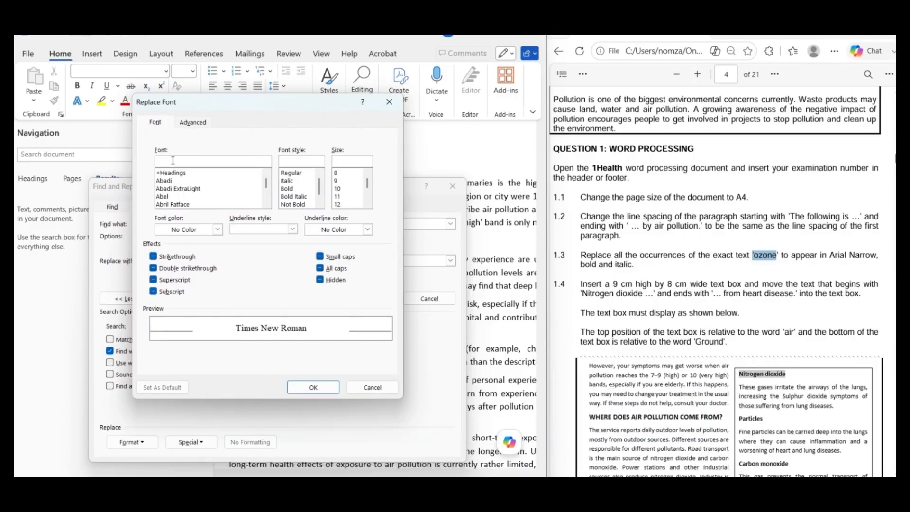
text(Arial)
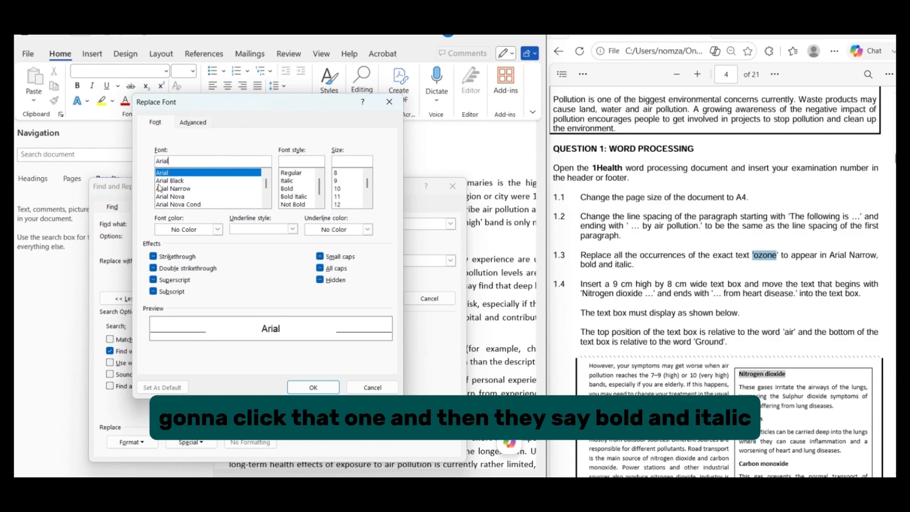
click(185, 190)
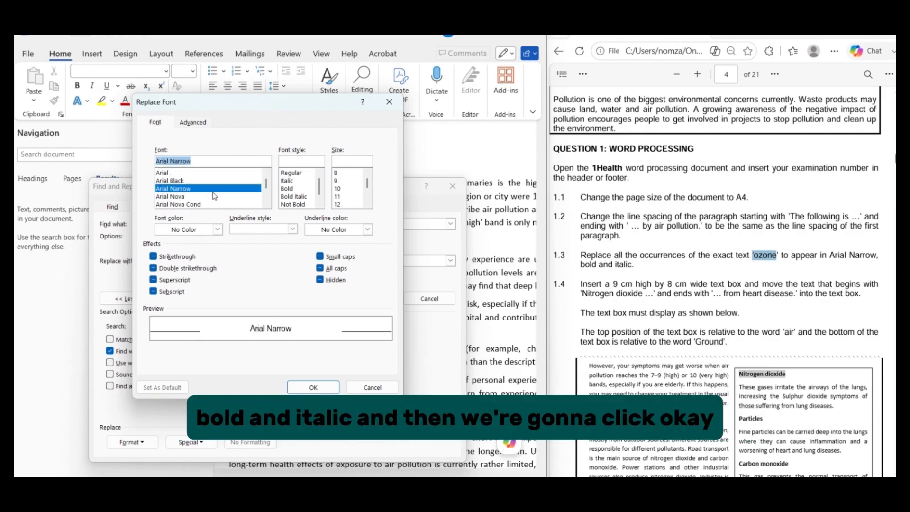
click(297, 197)
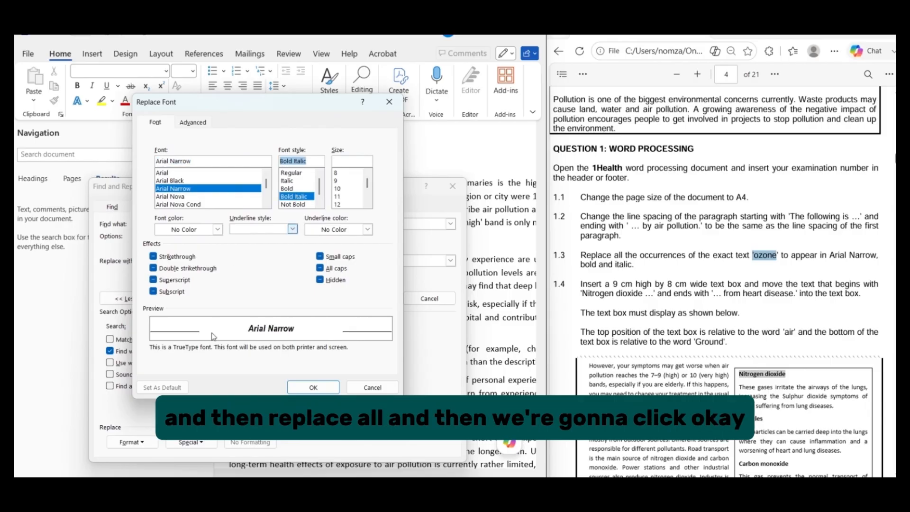
click(312, 388)
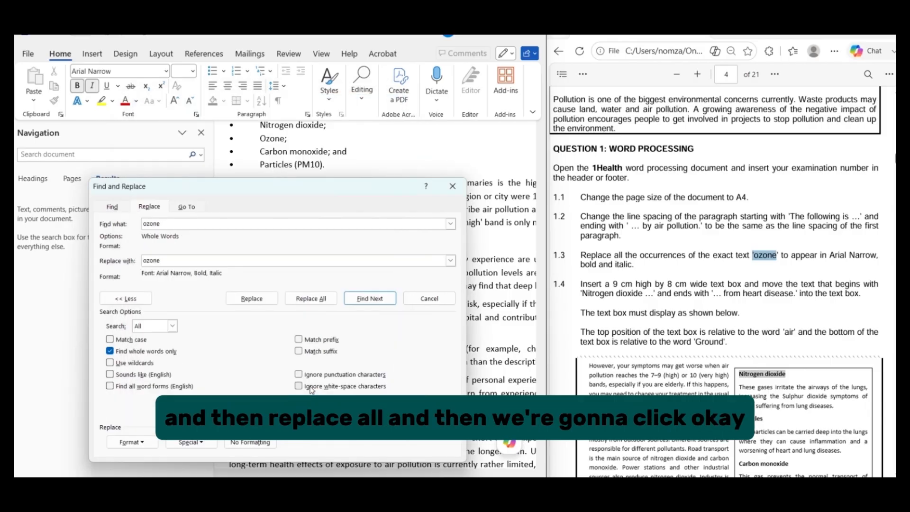
- Replace all occurrences of 'ozone' with the formatted text and close Find and Replace
click(312, 299)
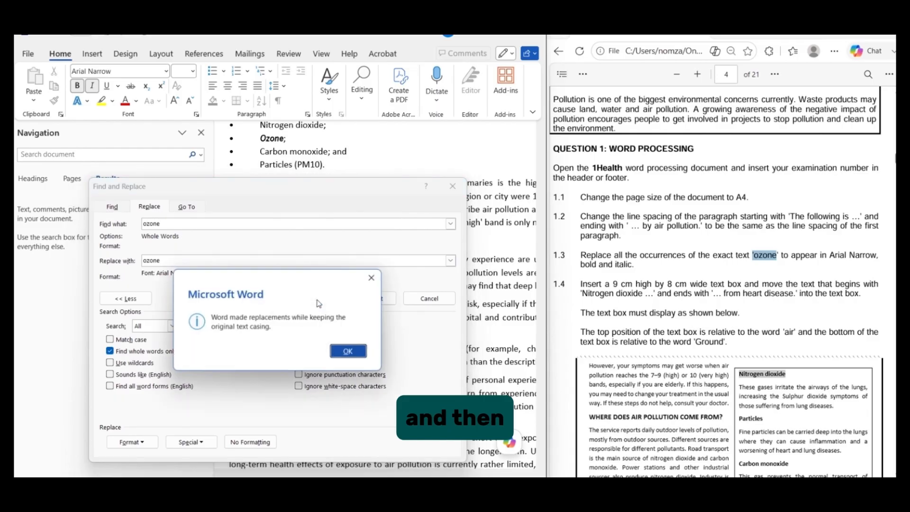
click(350, 353)
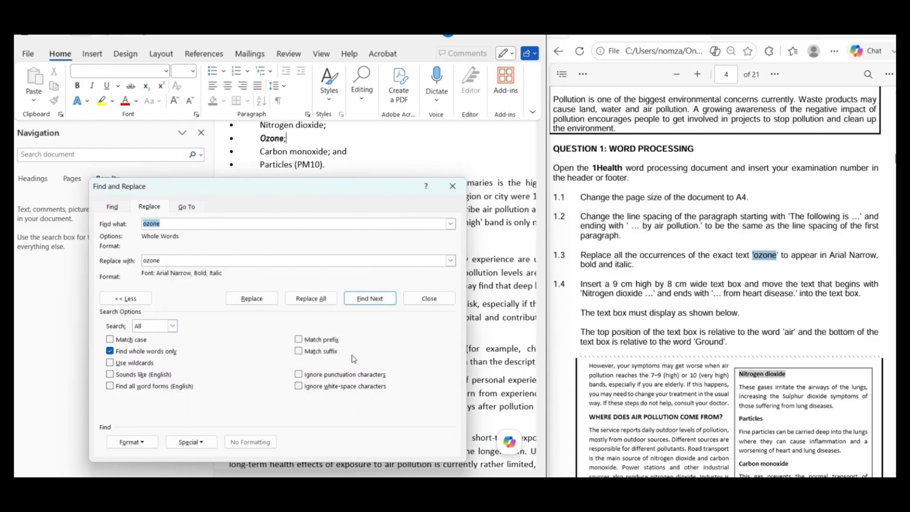
click(453, 186)
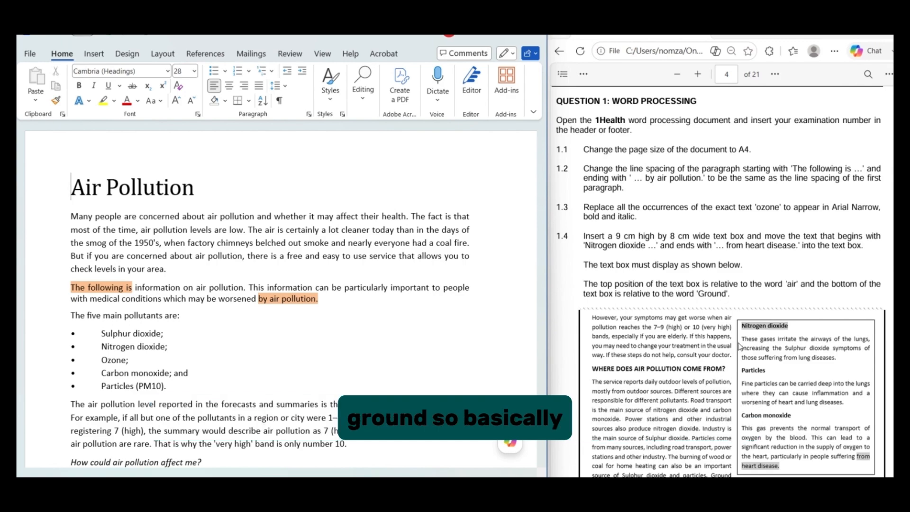
- Read question 1.4, copy 'Nitrogen dioxide' from it and search the Word document for that text
scroll(739, 346, down, 2)
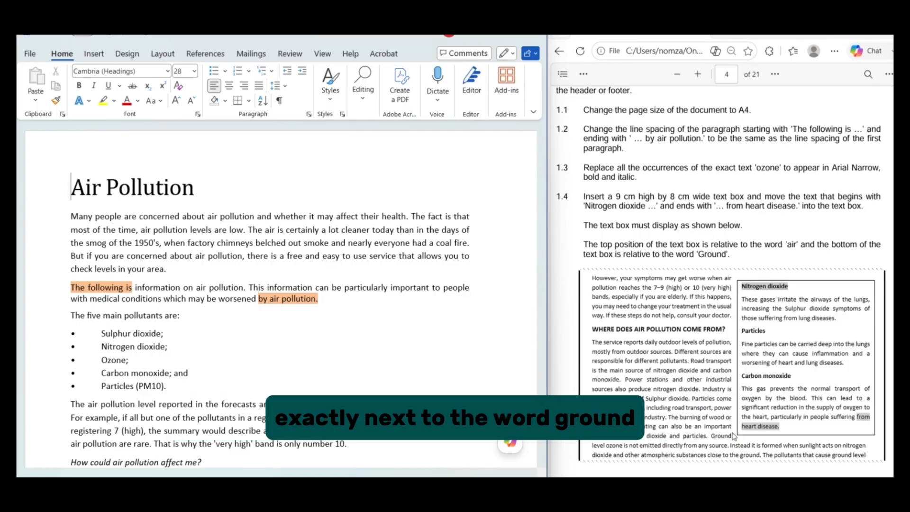
click(267, 229)
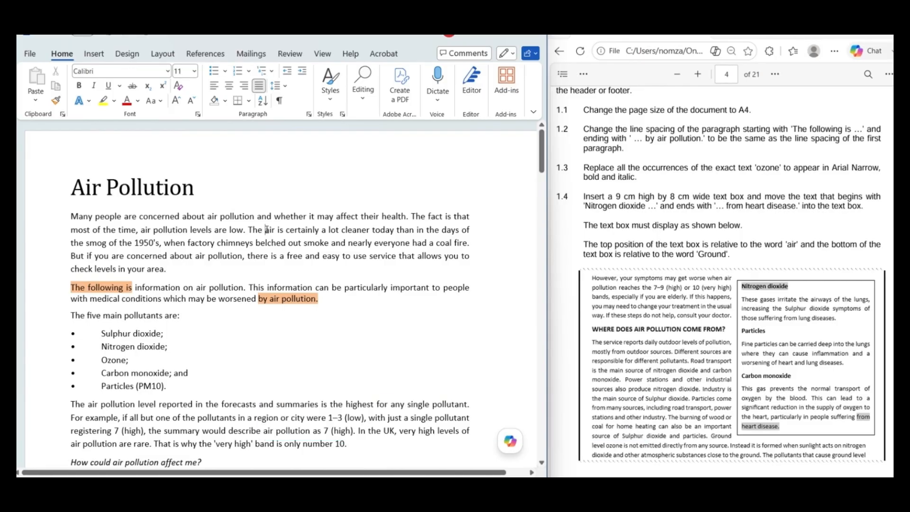
scroll(266, 229, down, 3)
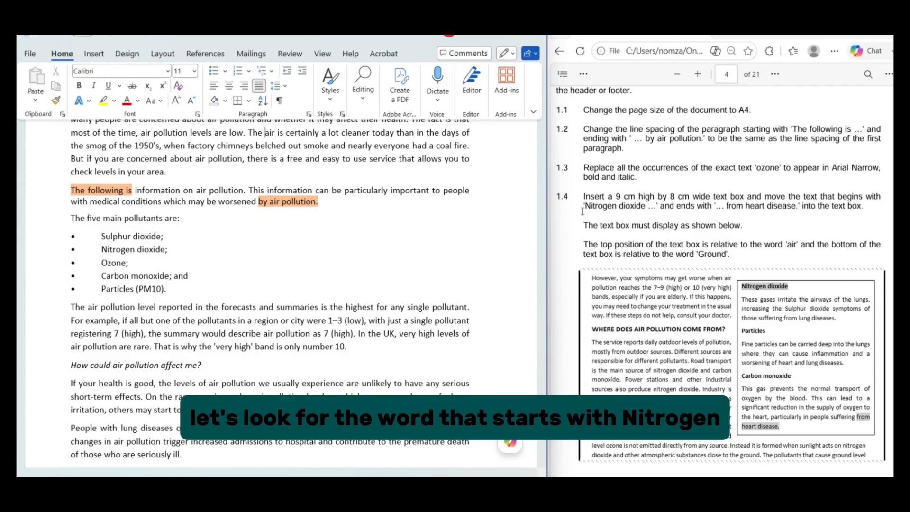
drag(587, 206, 648, 208)
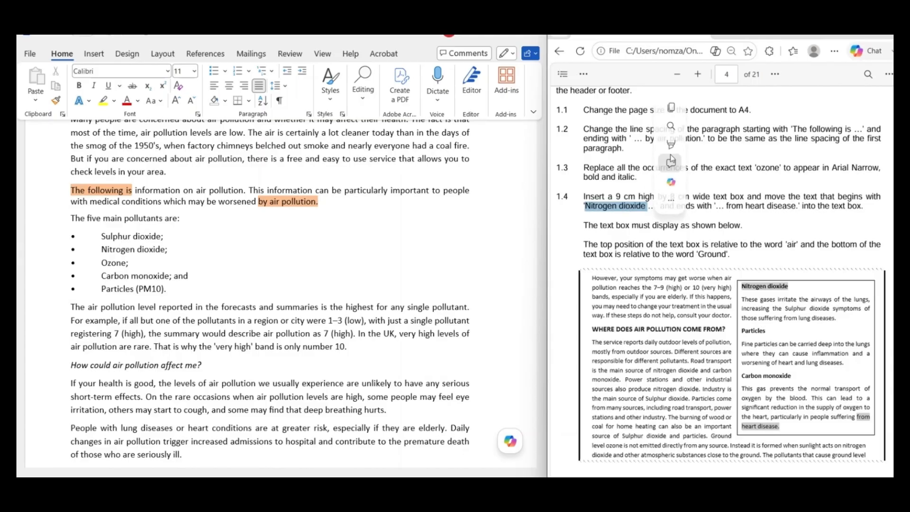
click(671, 109)
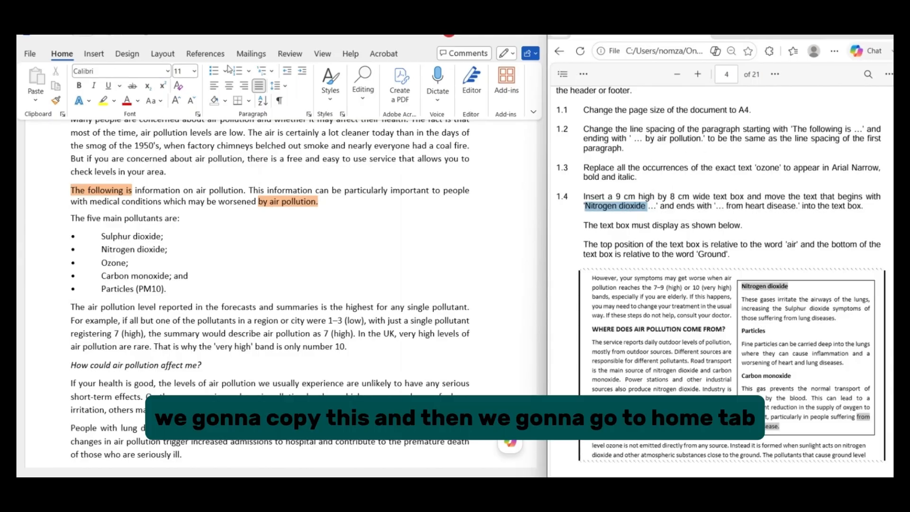
click(366, 100)
click(366, 126)
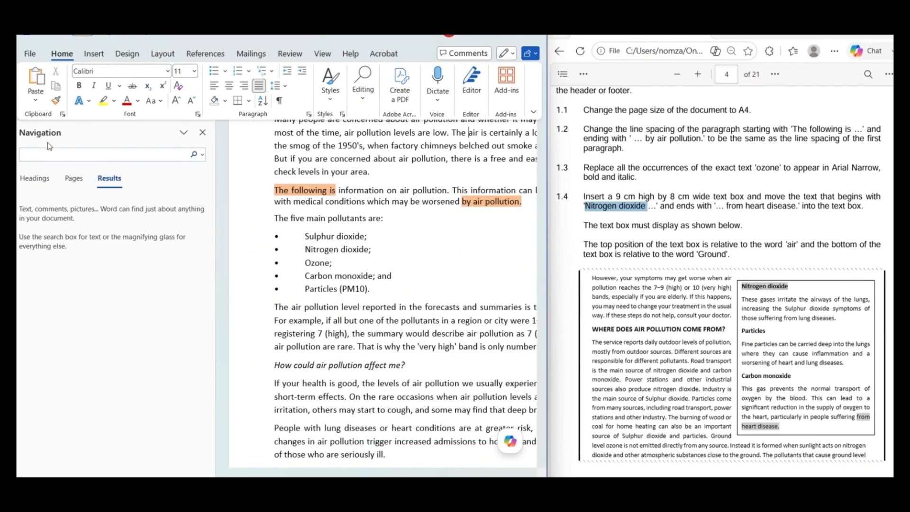
key(ctrl+v)
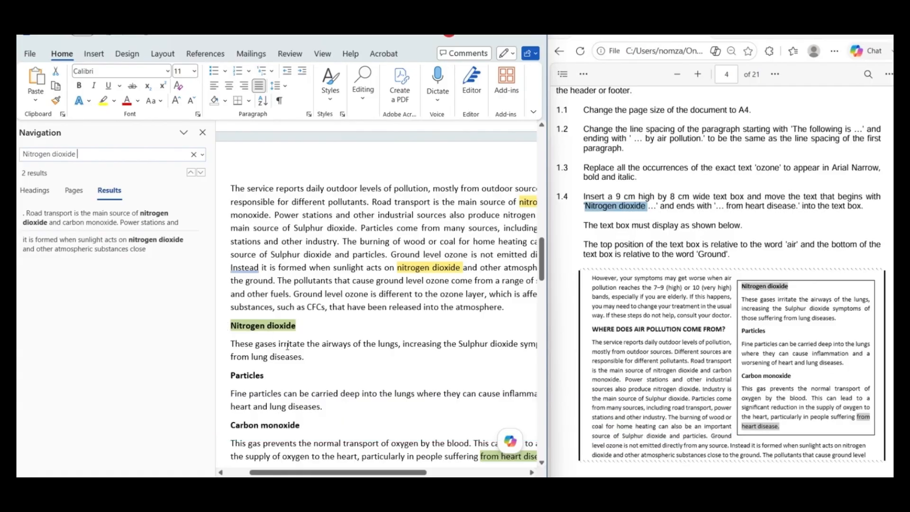
- Locate the passage from the 'Nitrogen dioxide' heading to 'from heart disease.', select its heading and close the search
scroll(287, 346, down, 5)
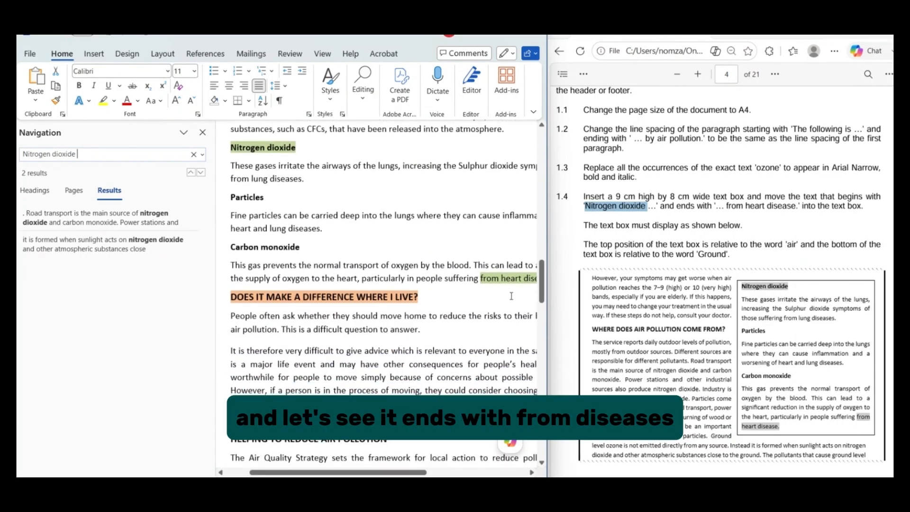
click(240, 148)
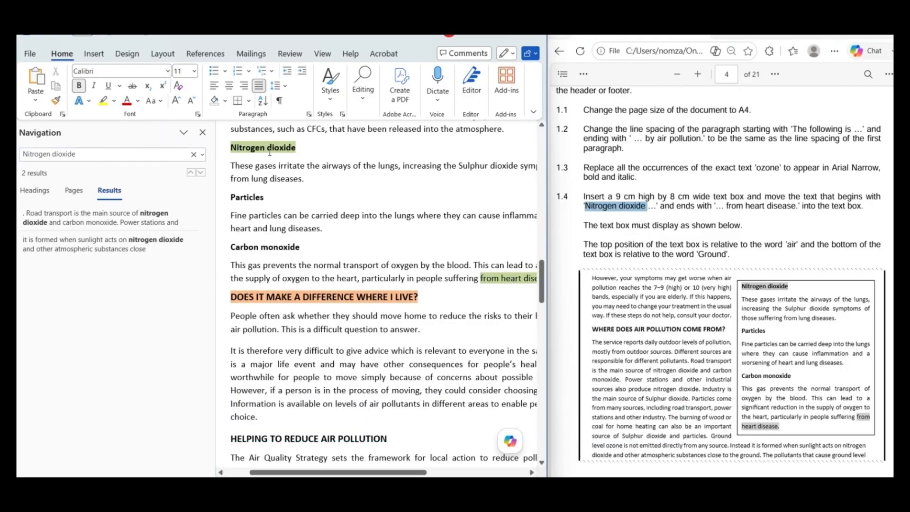
click(203, 132)
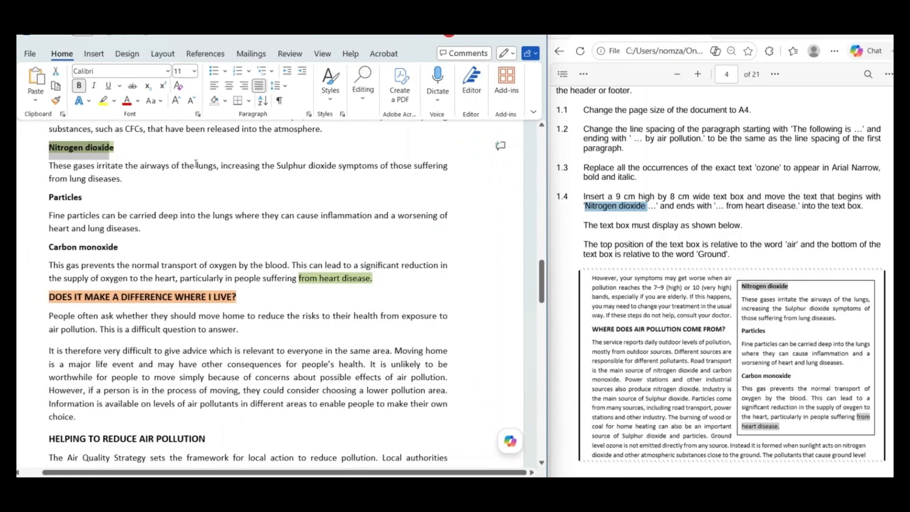
scroll(196, 164, up, 3)
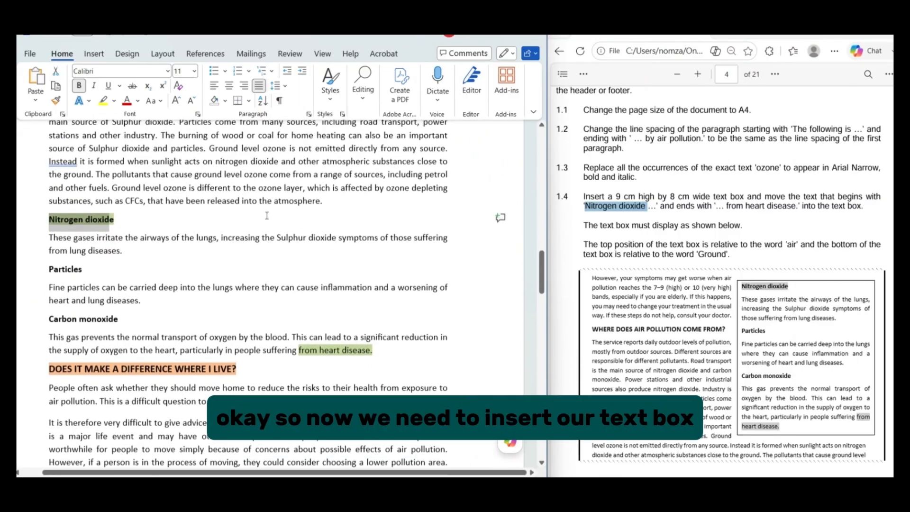
click(95, 53)
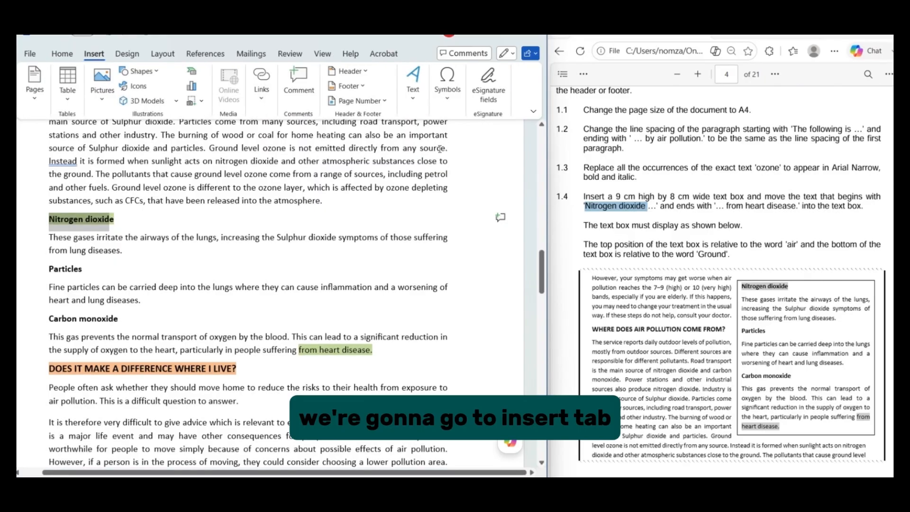
click(416, 102)
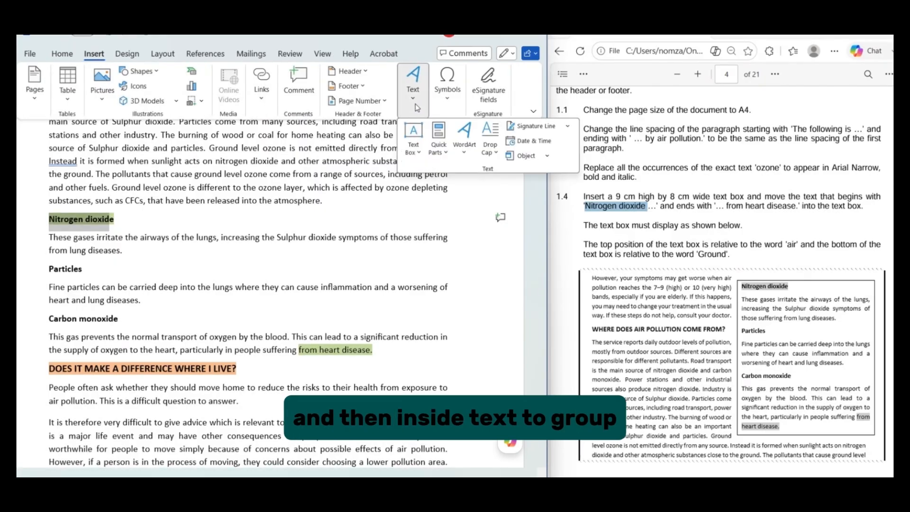
click(420, 153)
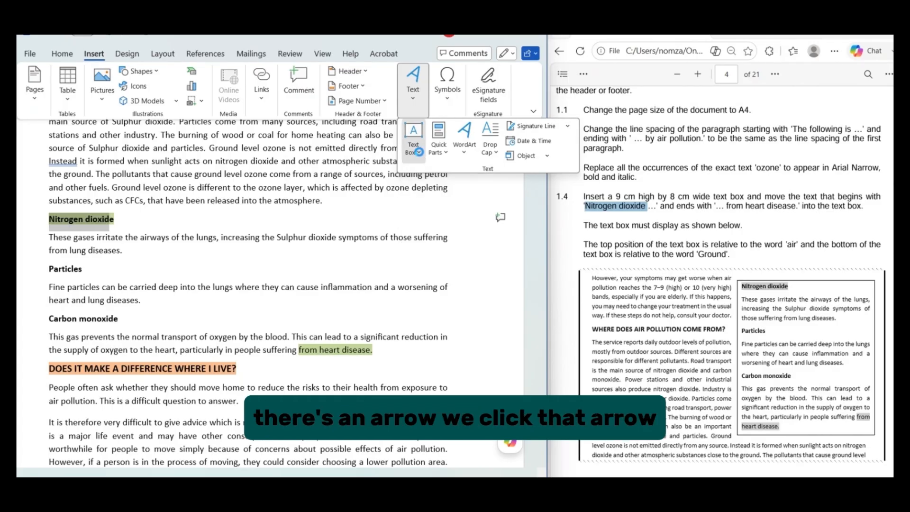
click(419, 152)
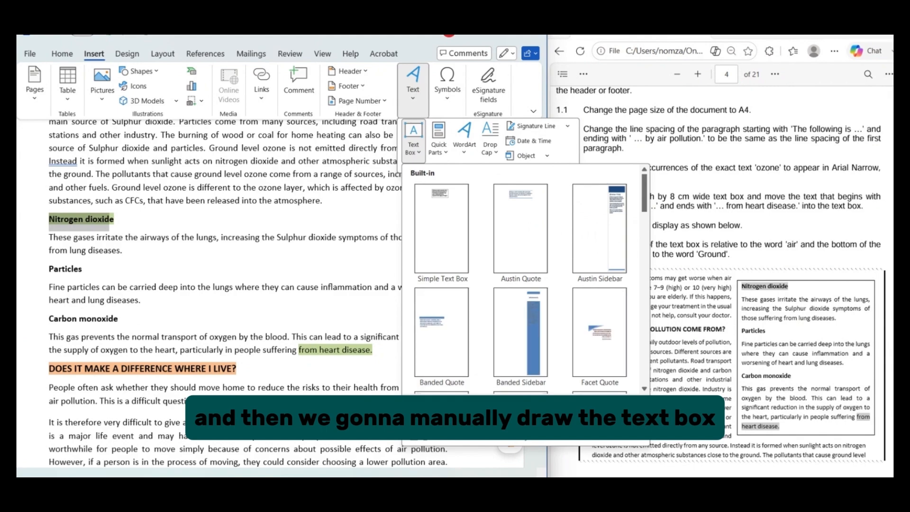
click(449, 420)
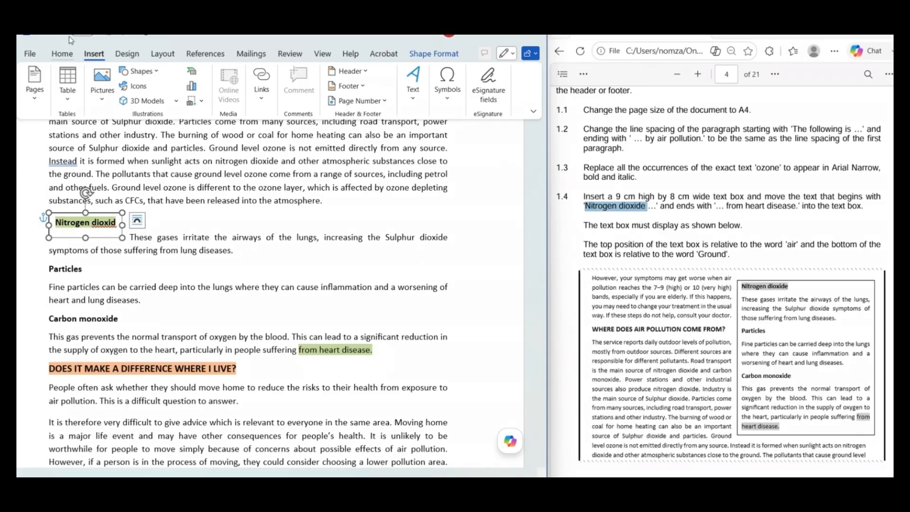
click(126, 37)
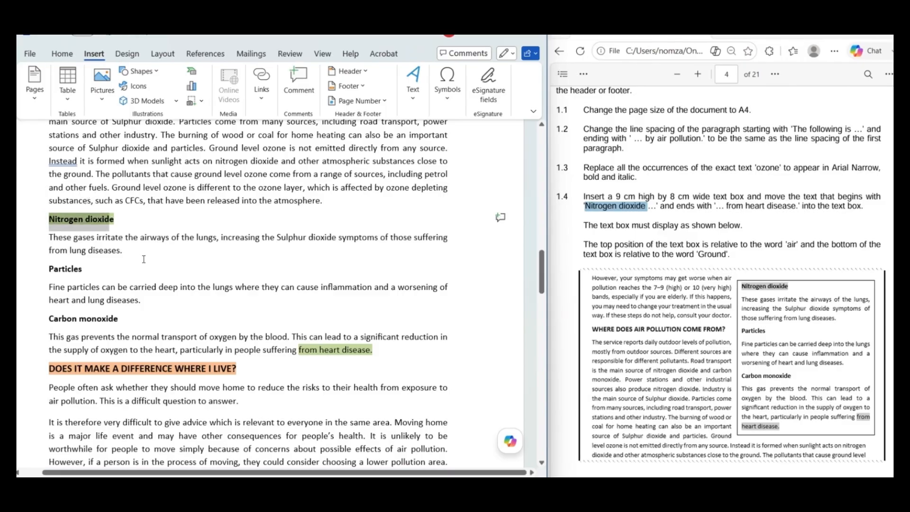
- Draw an empty text box about 8.2 cm high and 8.9 cm wide over the text below the 'Nitrogen dioxide' heading
click(125, 251)
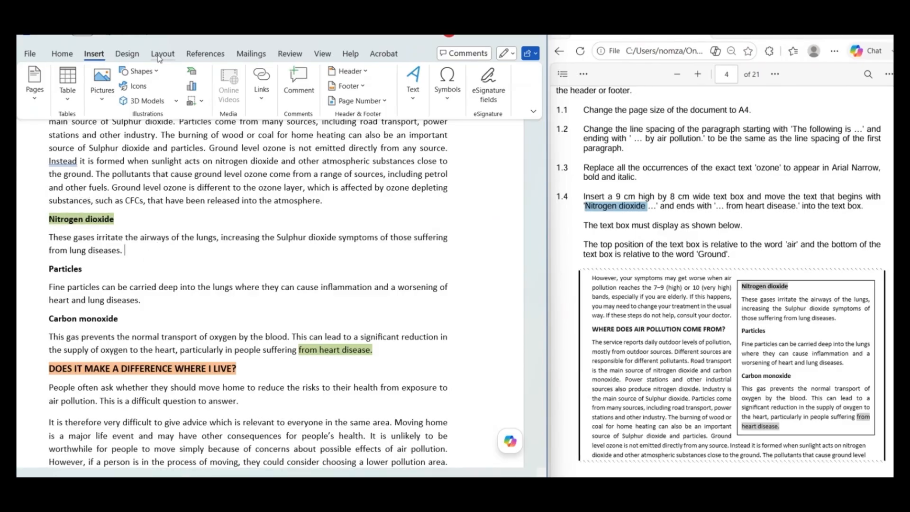
click(409, 102)
click(420, 157)
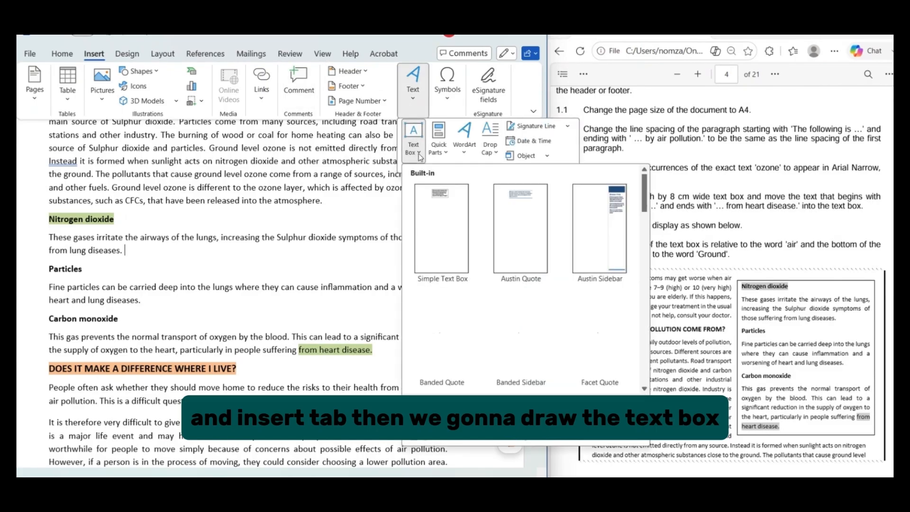
click(427, 387)
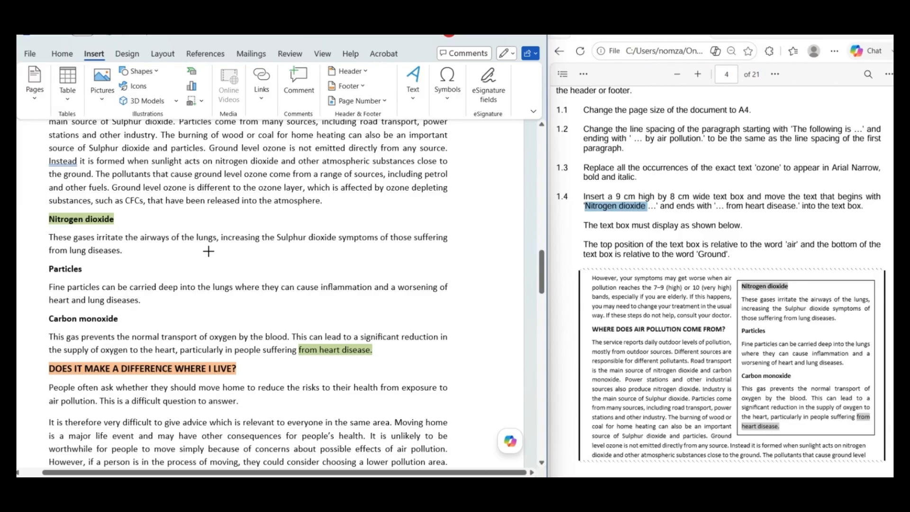
mouse_move(203, 238)
mouse_down()
mouse_move(437, 430)
mouse_move(418, 436)
mouse_up()
- Set the text box's height to 9 cm and its width to 8 cm
scroll(456, 342, down, 2)
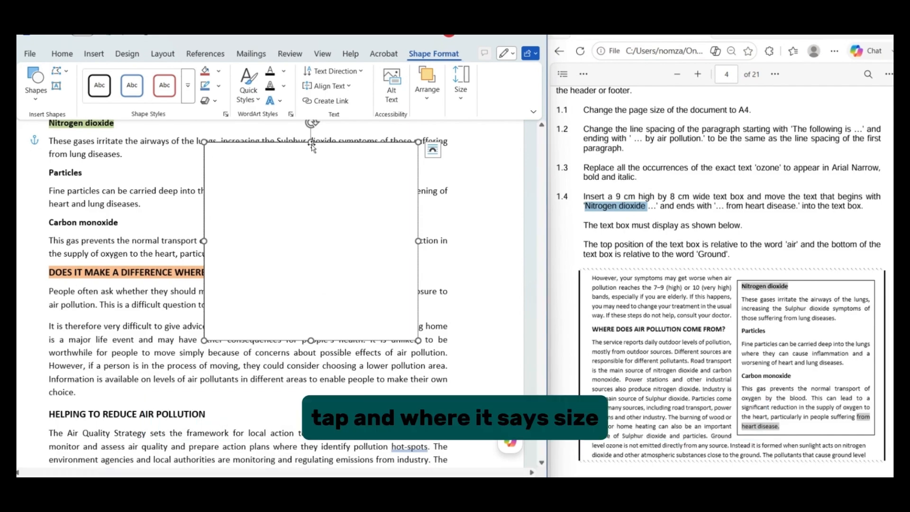
click(461, 94)
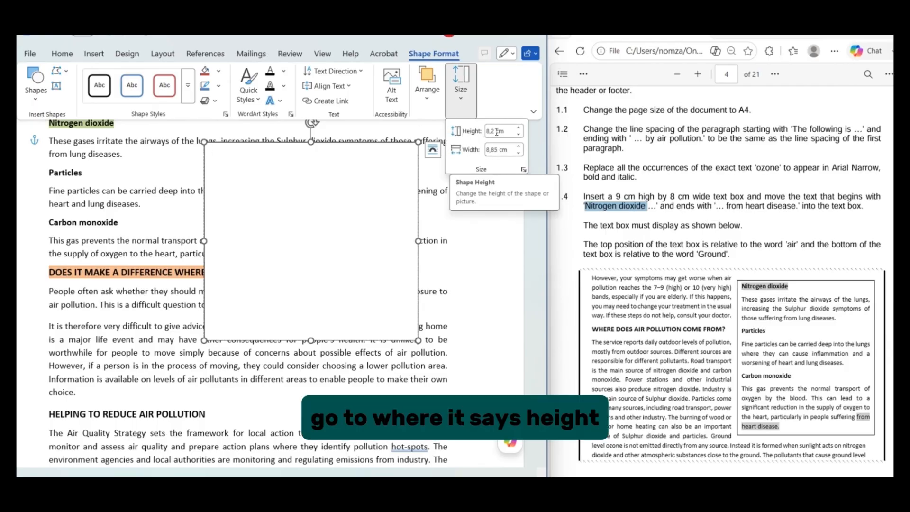
click(497, 132)
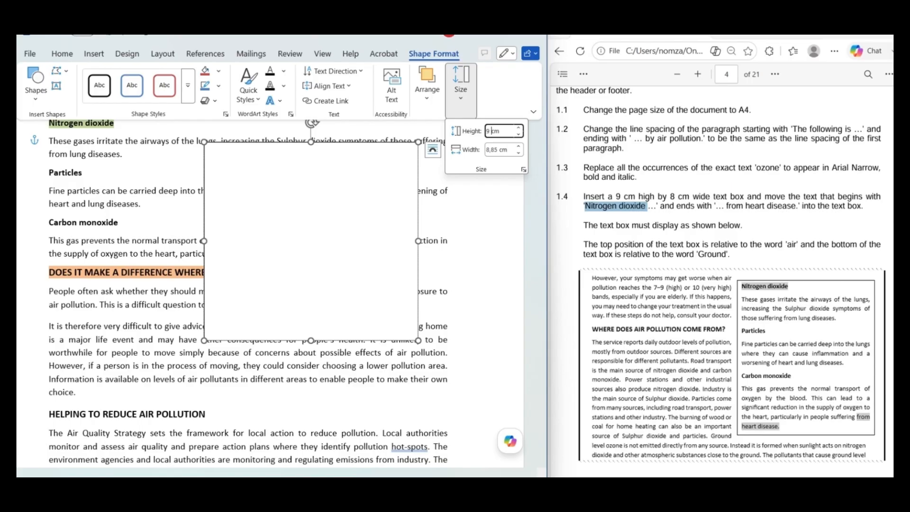
click(500, 151)
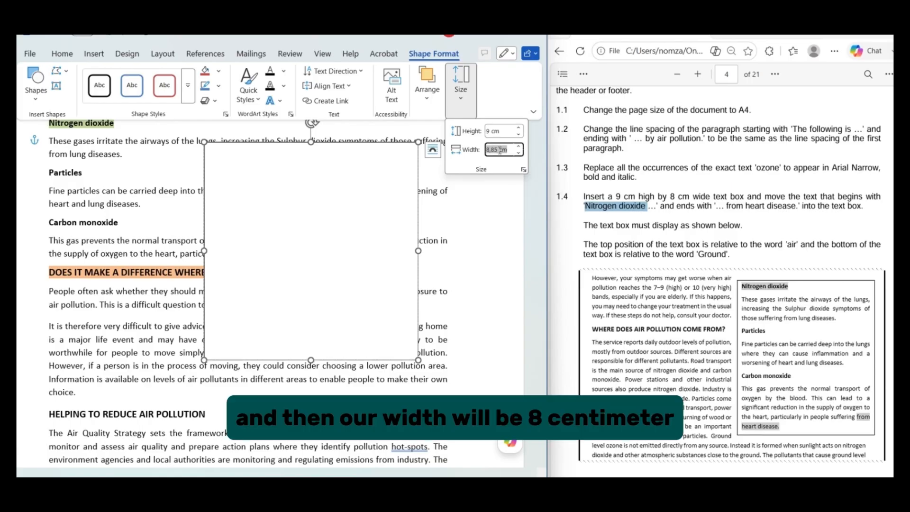
key(BackSpace)
text(8)
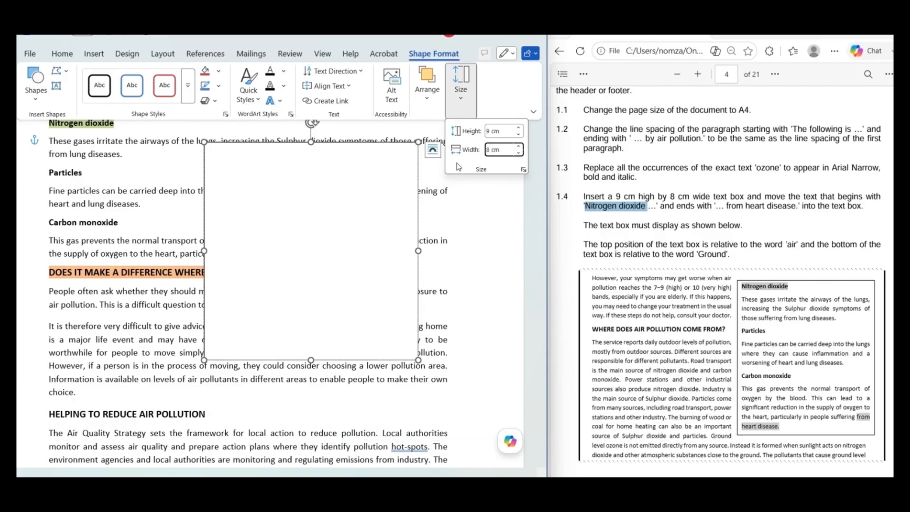
click(398, 205)
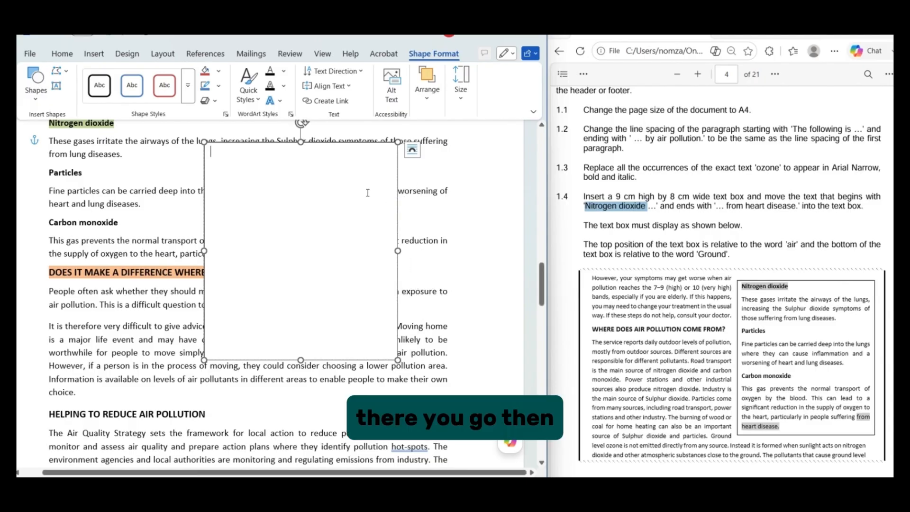
- Move the empty text box below the 'from heart disease.' line so the passage is uncovered, and review question 1.4's target layout
drag(314, 148, 363, 272)
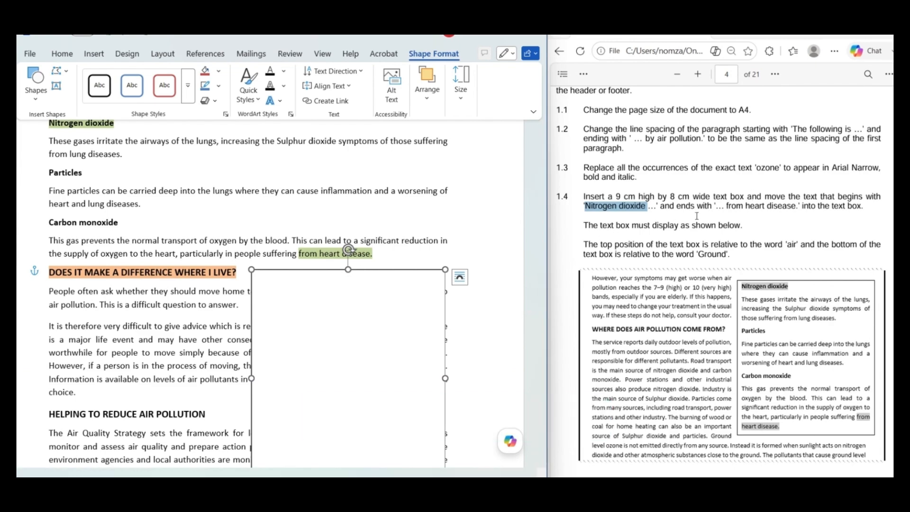
scroll(697, 217, up, 1)
scroll(711, 216, right, 2)
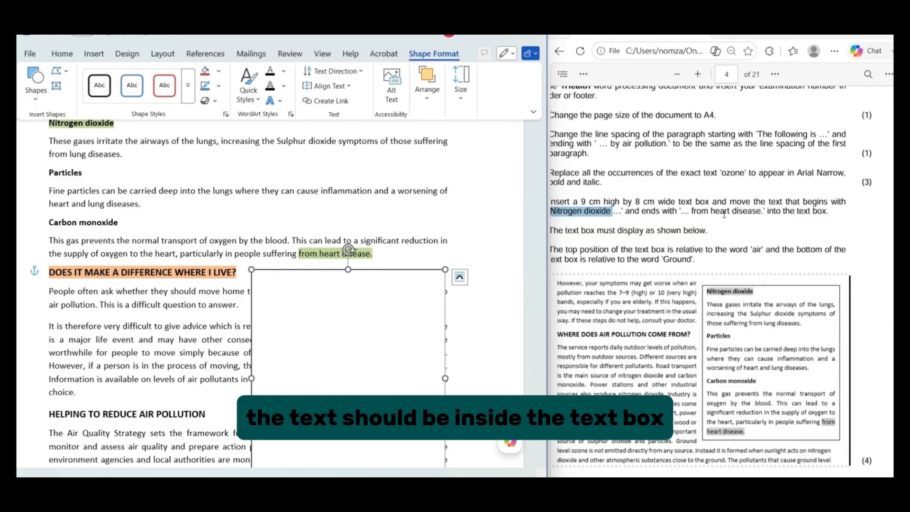
scroll(681, 229, left, 2)
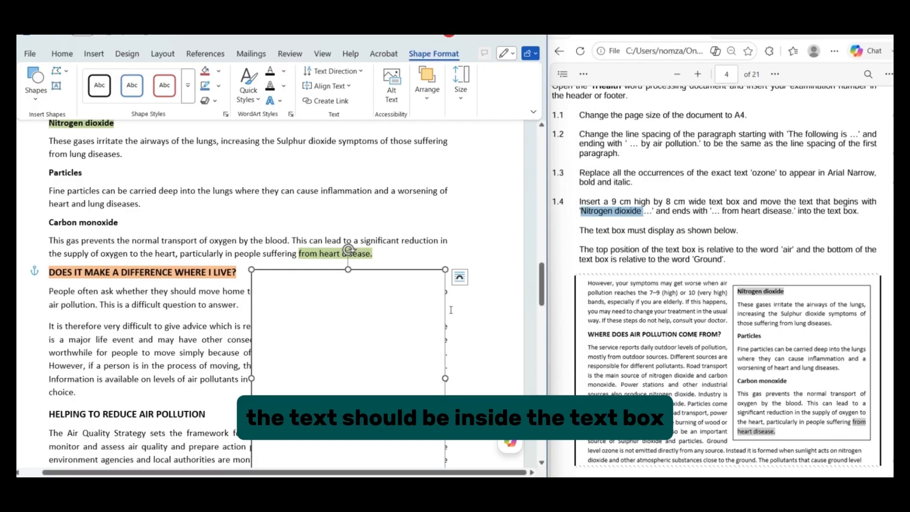
scroll(397, 334, down, 1)
scroll(48, 170, up, 2)
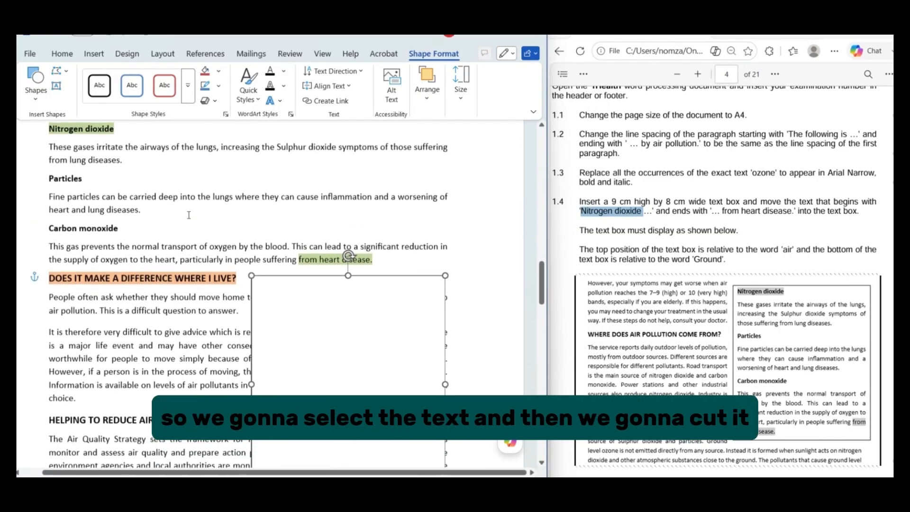
- Cut the passage from 'Nitrogen dioxide' to 'from heart disease.' and paste it into the text box
drag(47, 135, 378, 266)
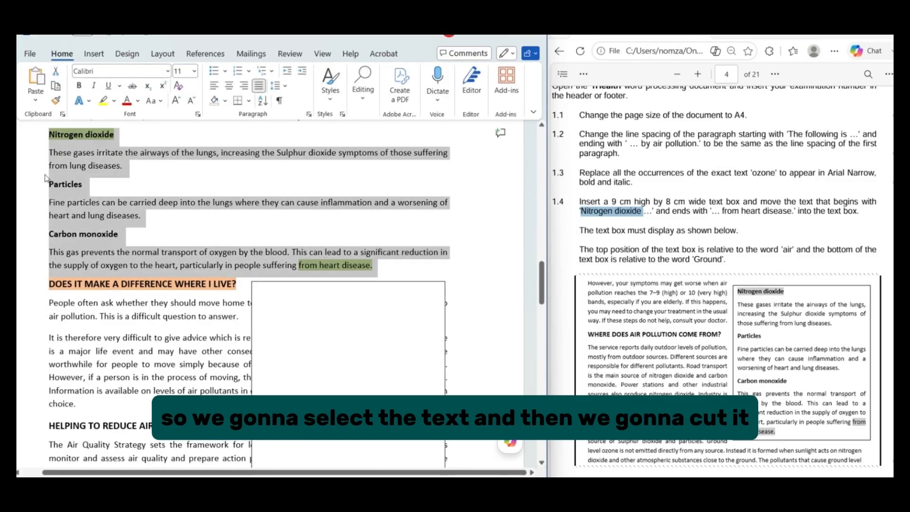
right_click(93, 202)
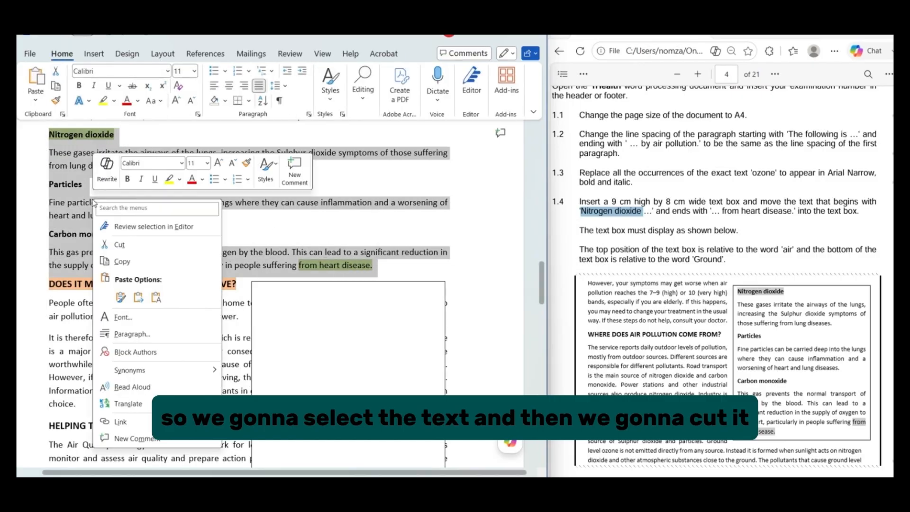
click(114, 255)
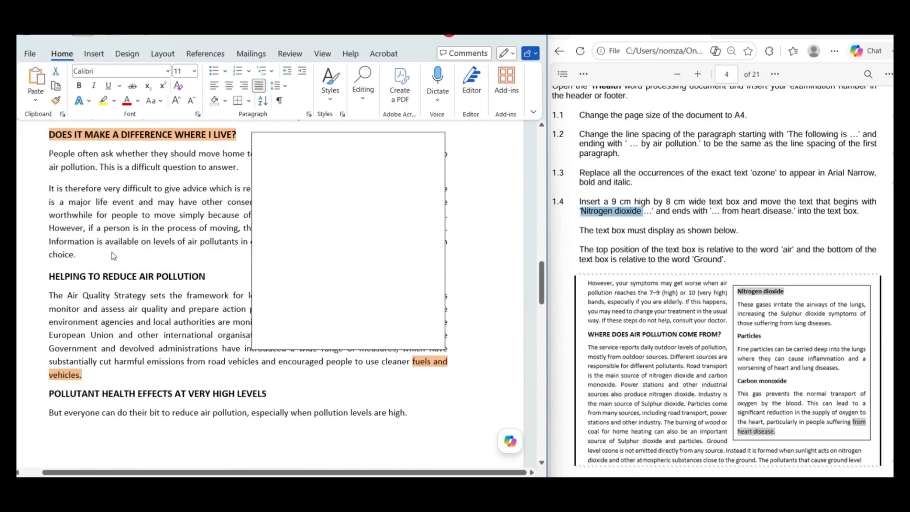
click(266, 152)
key(ctrl+v)
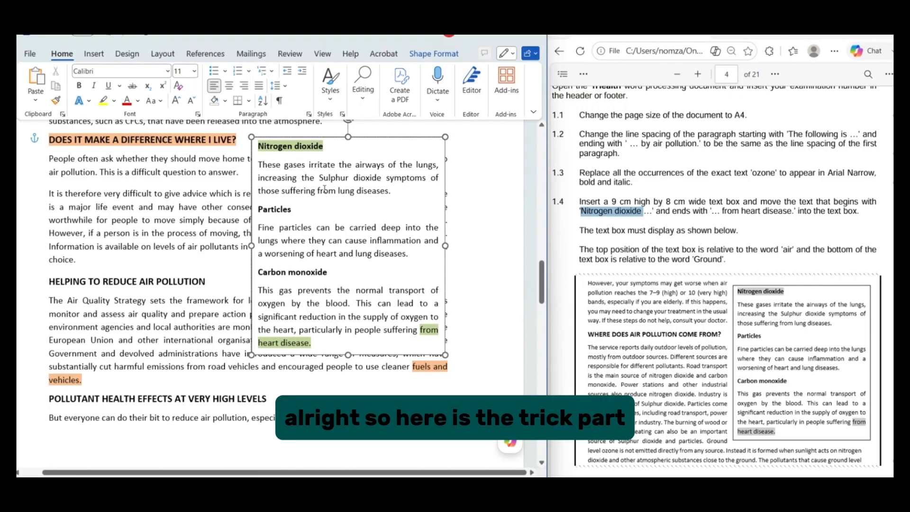
- Move the filled text box up over the right part of the paragraph starting 'The service reports daily outdoor levels of pollution'
scroll(321, 186, up, 5)
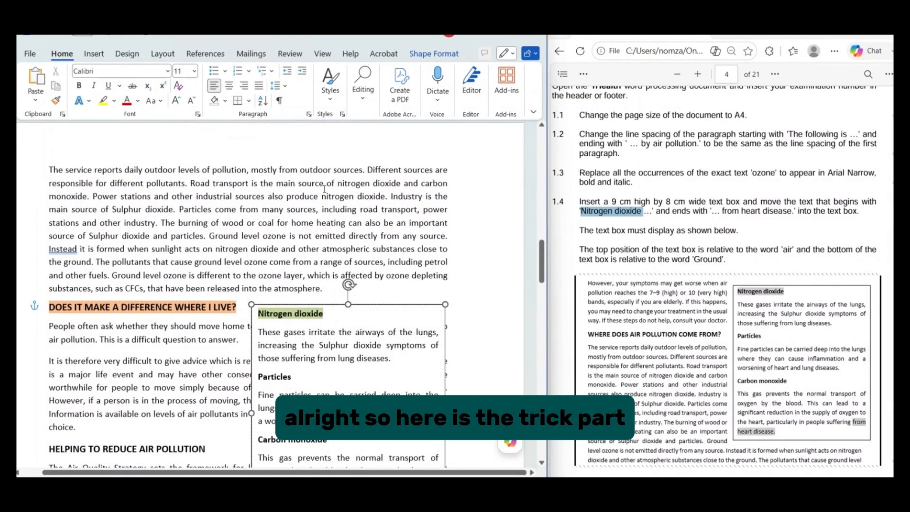
scroll(324, 188, up, 4)
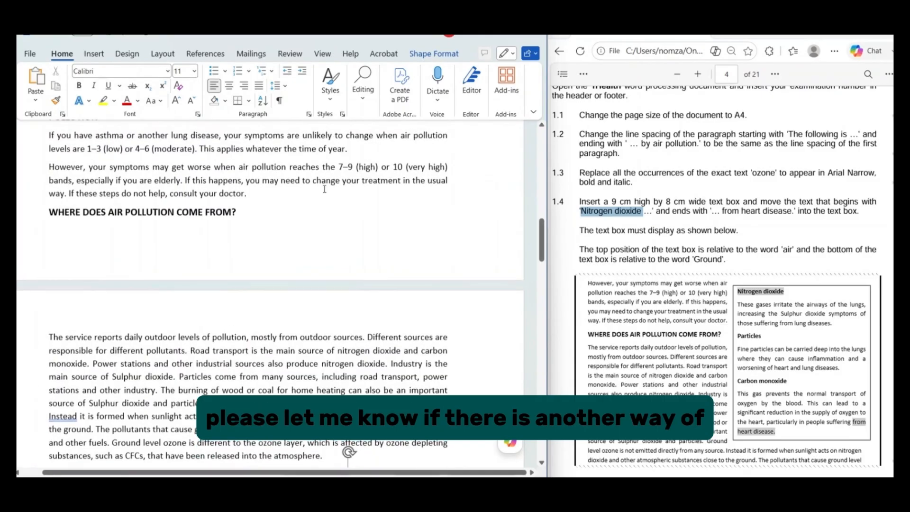
scroll(325, 189, down, 3)
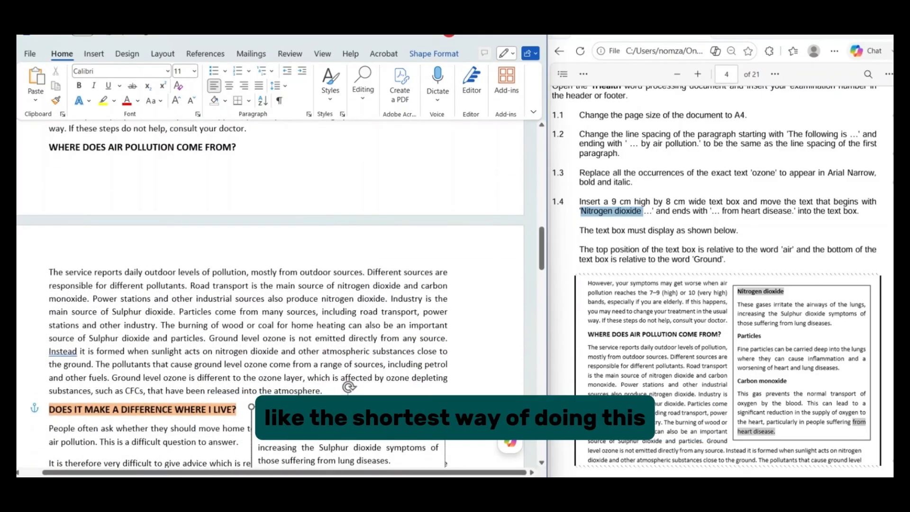
click(308, 390)
click(349, 401)
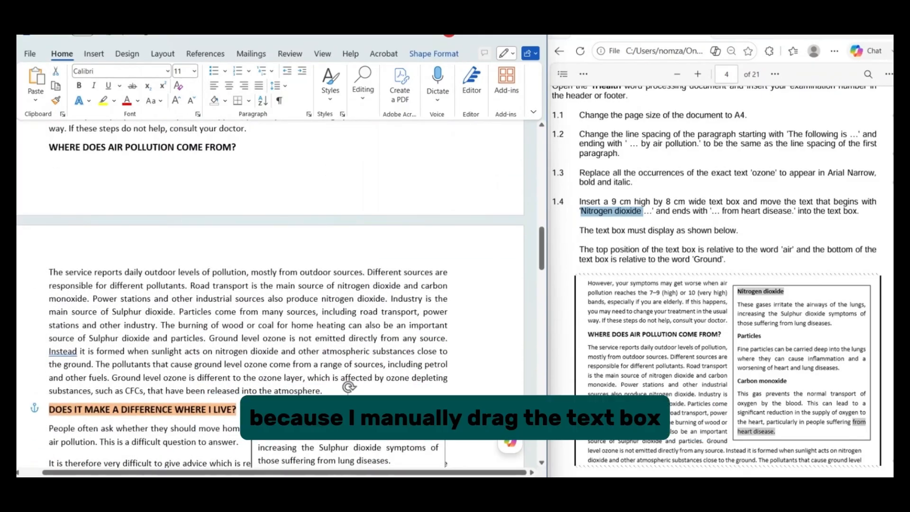
drag(303, 348, 307, 274)
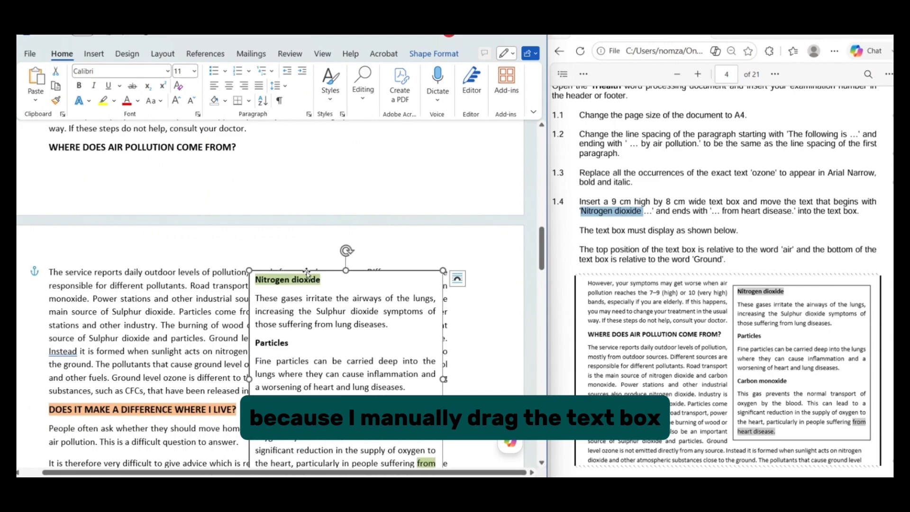
- Set the text box's wrapping to Square
scroll(308, 274, up, 1)
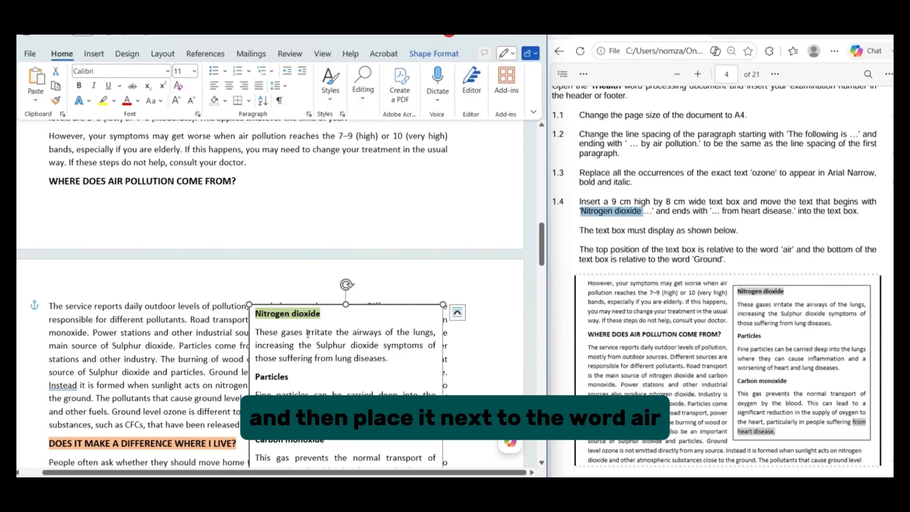
click(458, 314)
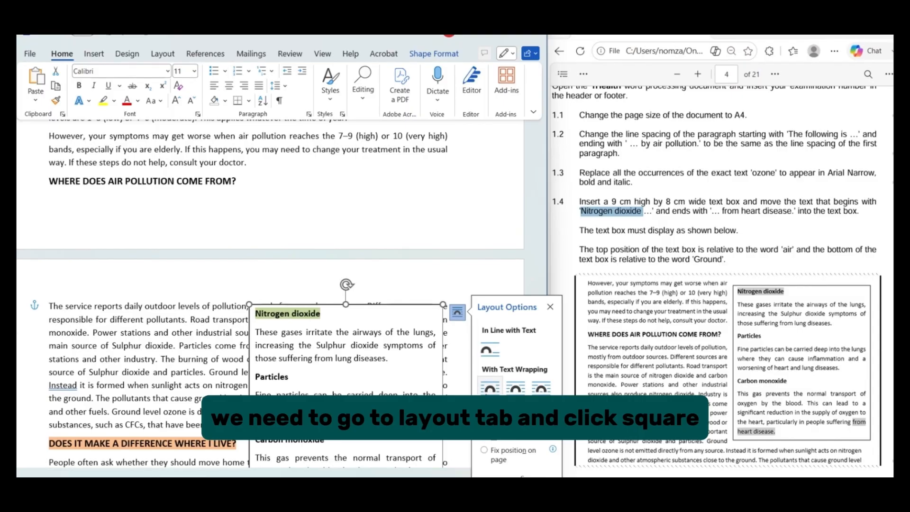
click(491, 389)
- Try to move the text box up beside the paragraph starting 'However, your symptoms may get worse'
scroll(352, 307, up, 2)
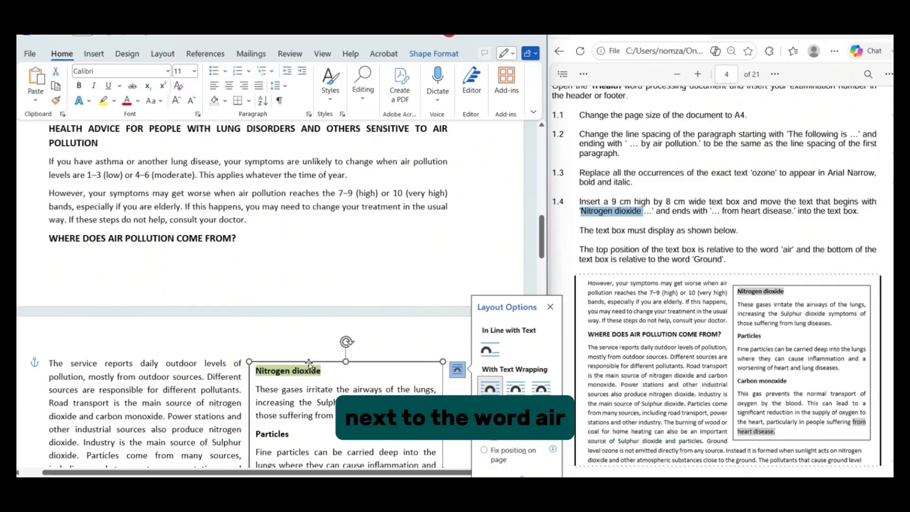
drag(309, 364, 311, 90)
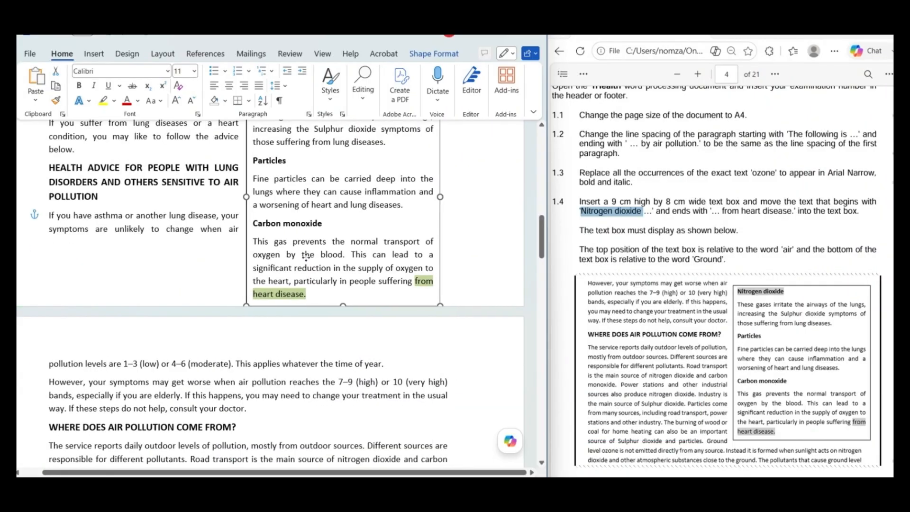
drag(314, 239, 391, 241)
scroll(302, 230, up, 3)
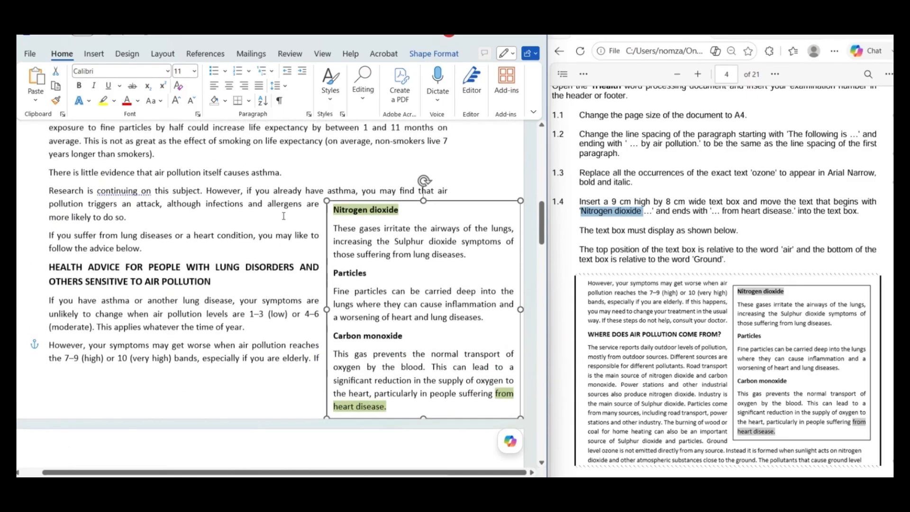
drag(377, 201, 391, 250)
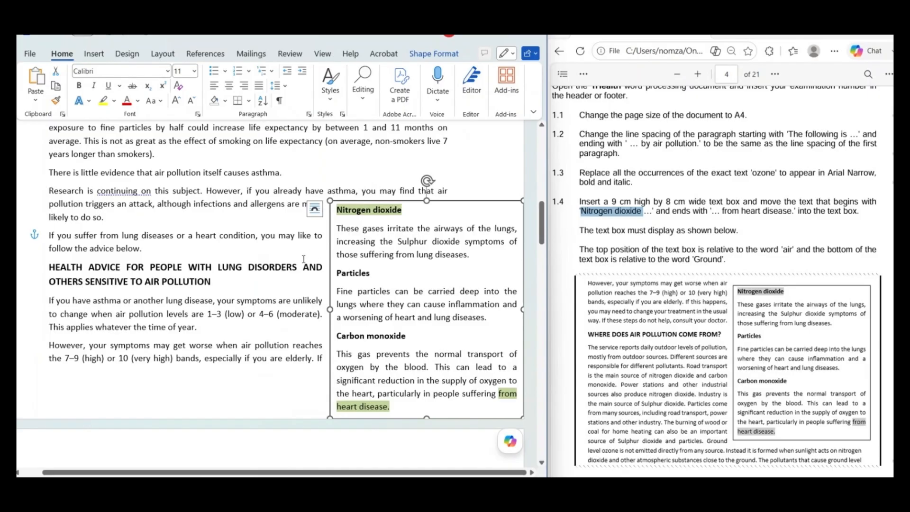
scroll(306, 253, down, 3)
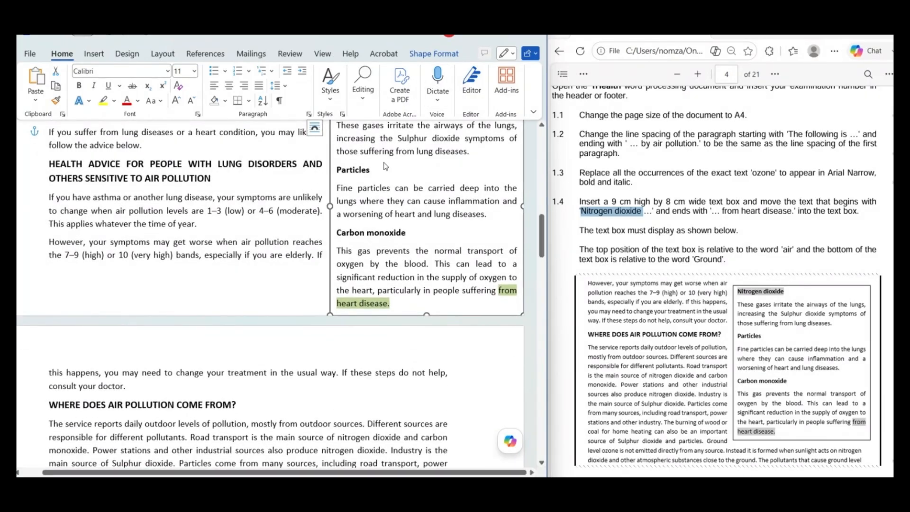
scroll(382, 169, up, 2)
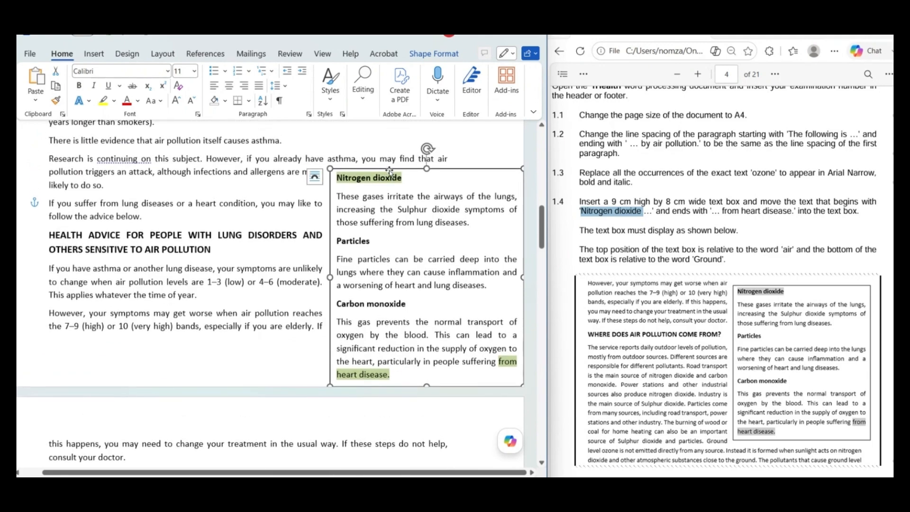
drag(389, 171, 425, 253)
- Insert an empty paragraph before the paragraph starting 'However, your symptoms may get worse'
click(51, 316)
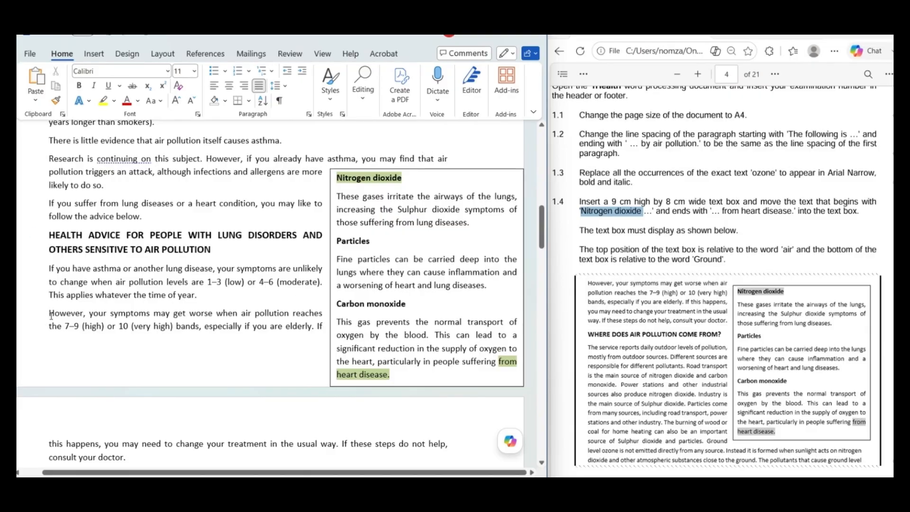
key(Return)
scroll(143, 239, down, 1)
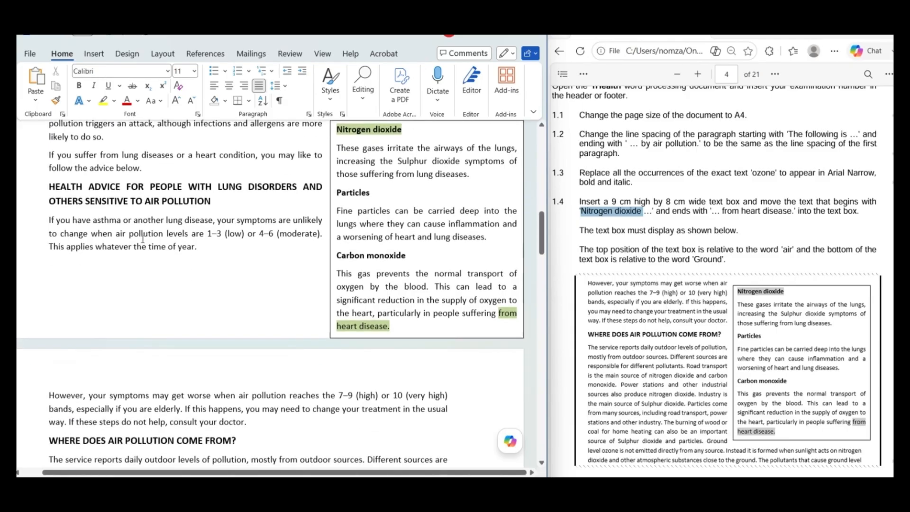
scroll(143, 240, down, 2)
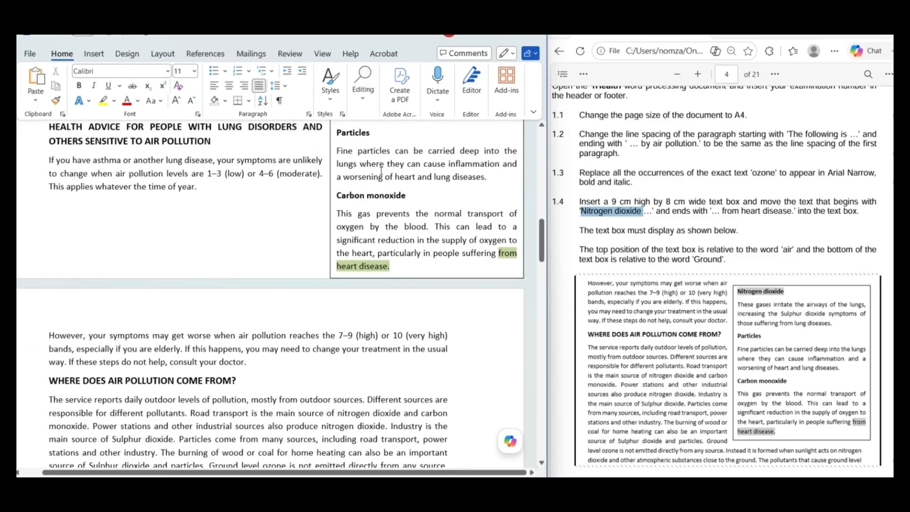
- Cut the whole text box and paste it into the paragraph starting 'However, your symptoms may get worse'
scroll(382, 170, up, 4)
drag(376, 186, 305, 361)
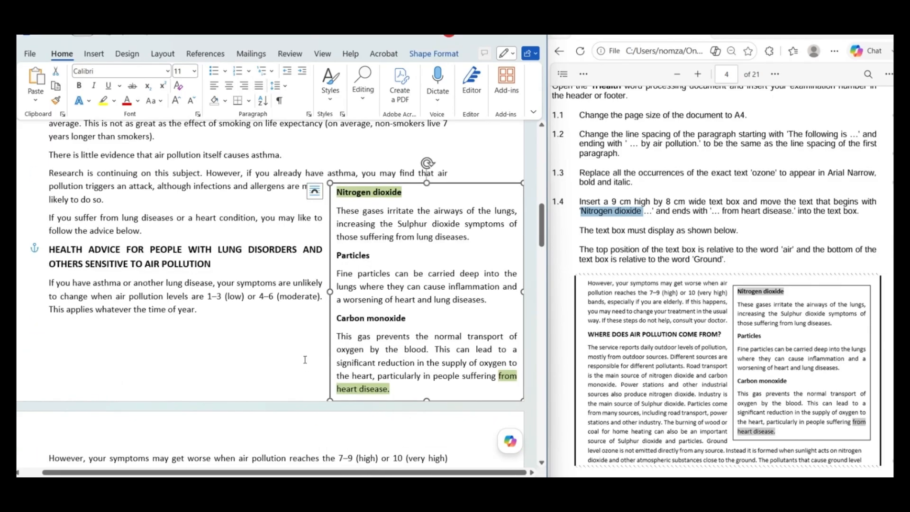
scroll(306, 361, down, 3)
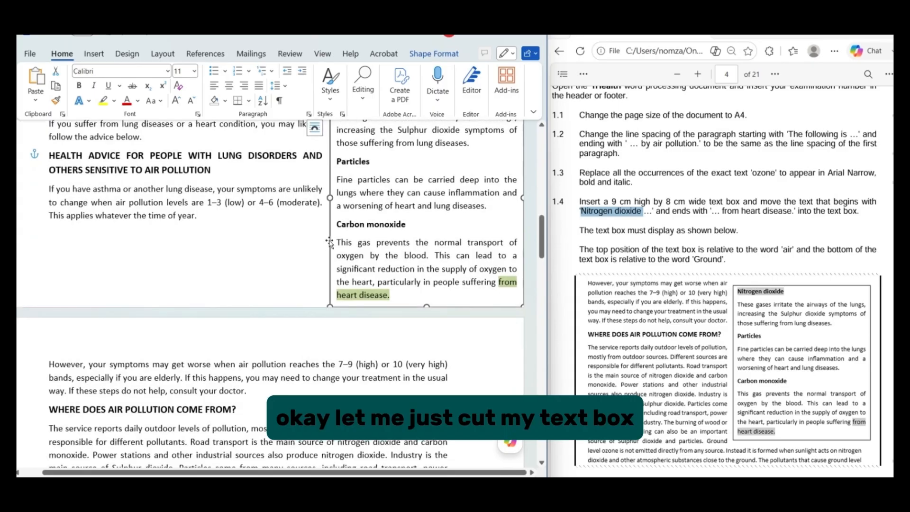
right_click(330, 242)
click(364, 196)
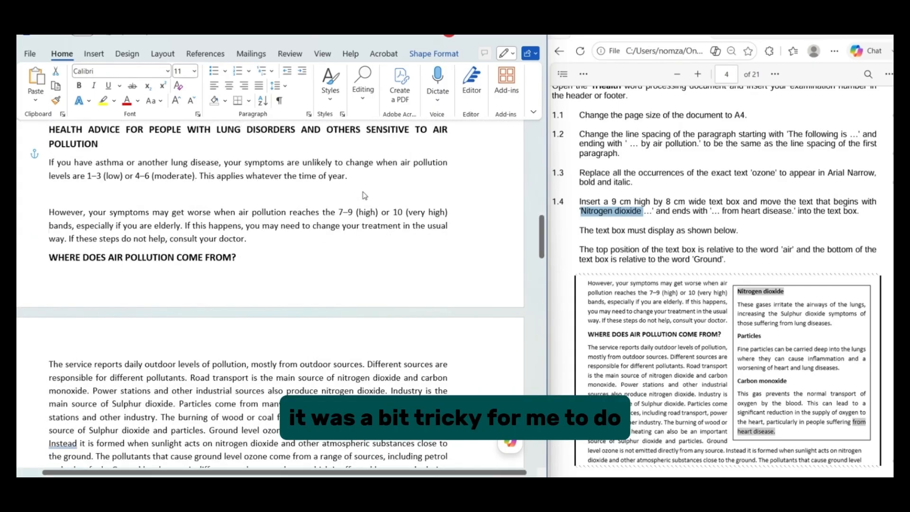
click(257, 213)
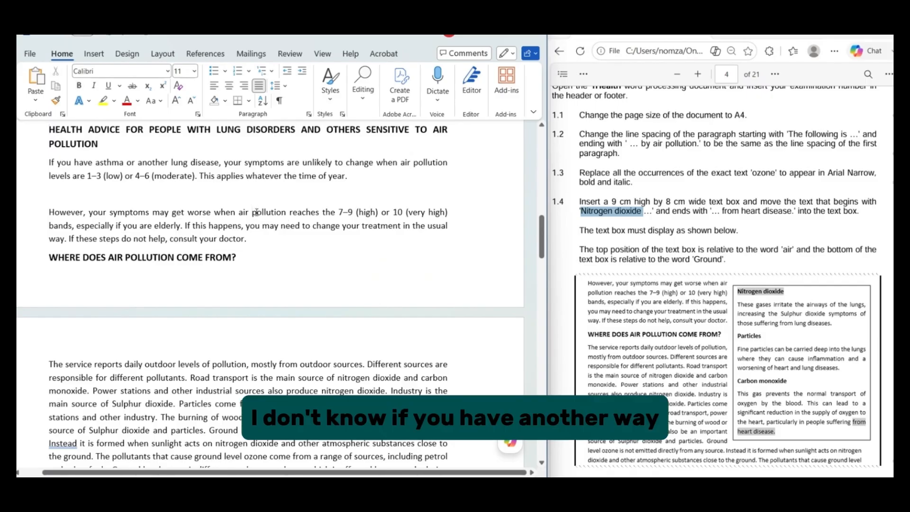
key(ctrl+v)
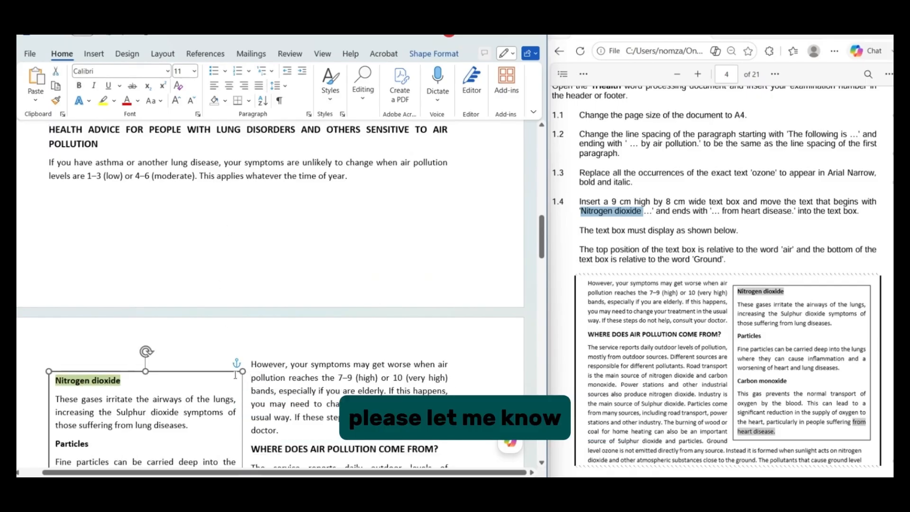
scroll(235, 375, down, 3)
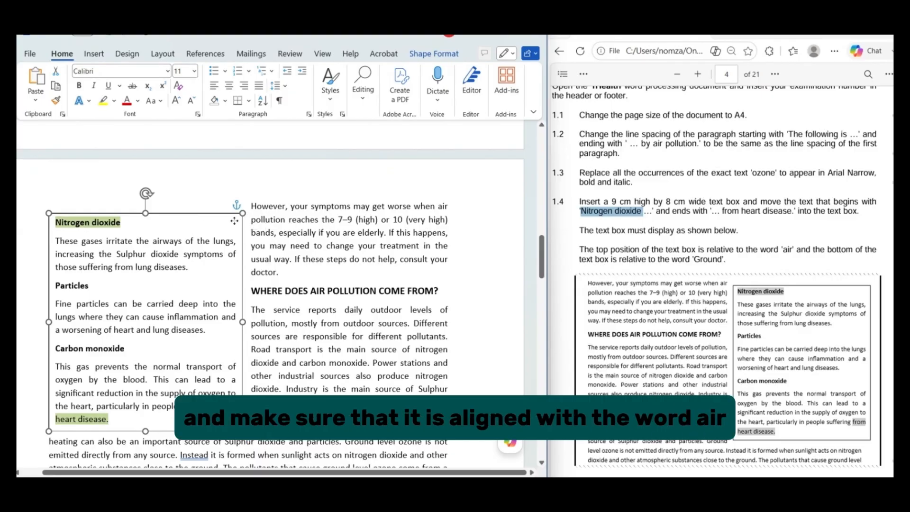
- Move the text box to the right of the text, with its top at the word 'air' and its bottom at 'Ground'
drag(189, 219, 381, 217)
drag(396, 213, 409, 213)
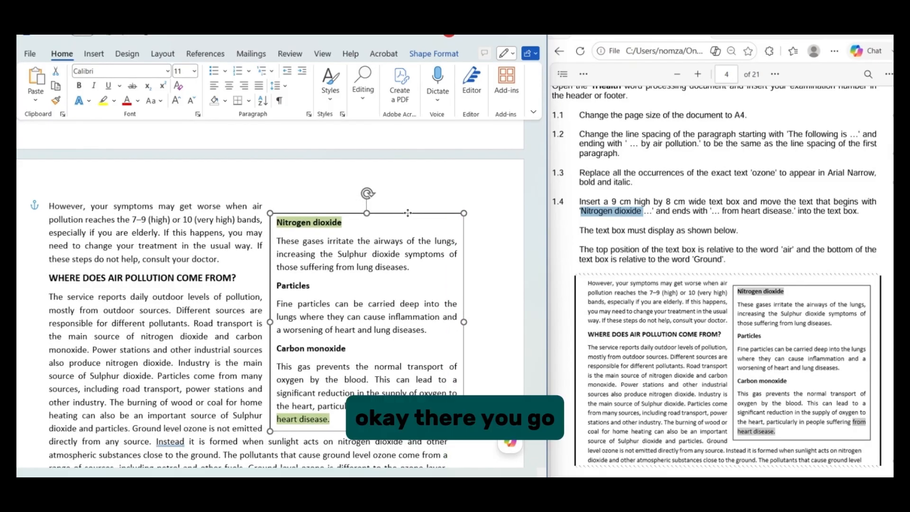
scroll(396, 288, down, 2)
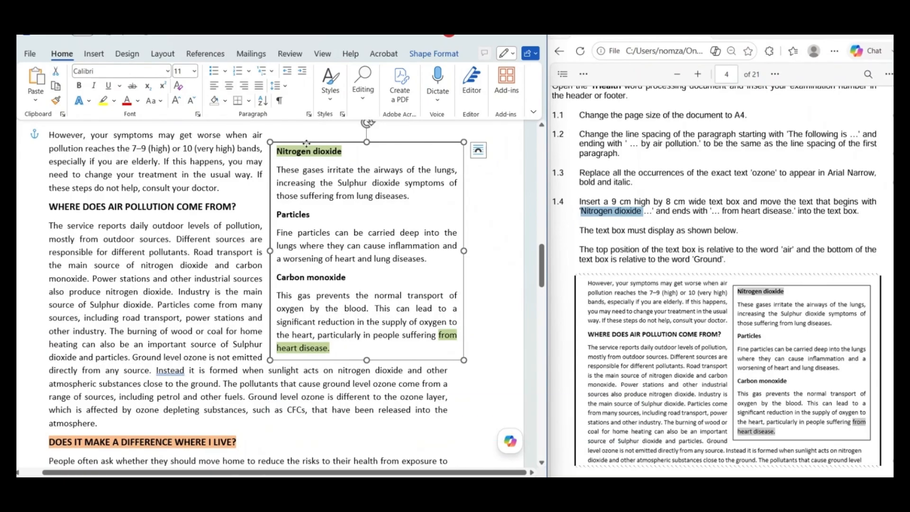
mouse_move(306, 145)
mouse_down()
mouse_move(311, 139)
mouse_move(294, 138)
mouse_up()
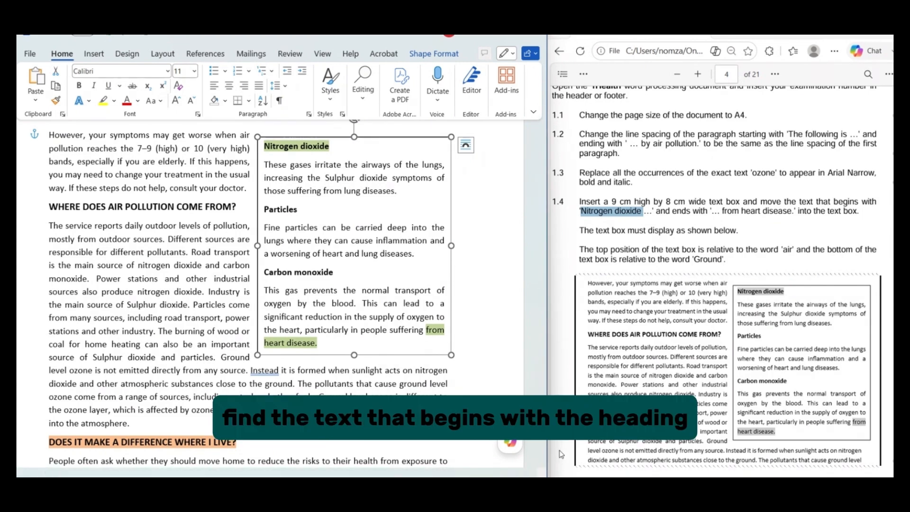
- Read question 1.5 in the exam paper and copy its heading text 'DOES IT MAKE A DIFFERENCE WHERE I LIVE?'
scroll(559, 453, down, 4)
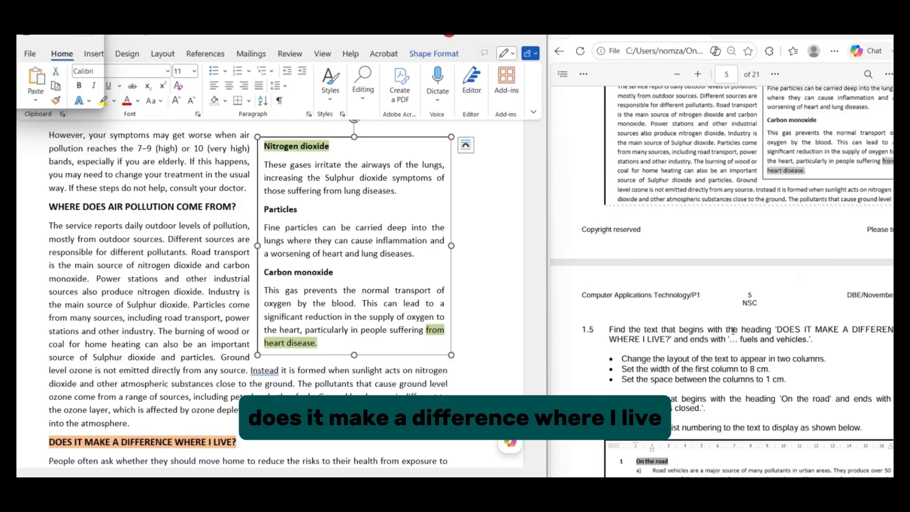
scroll(785, 332, right, 2)
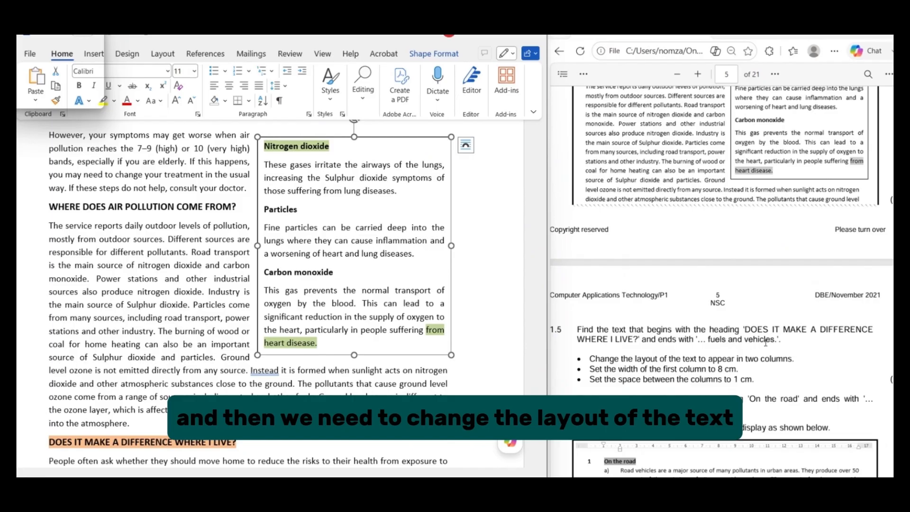
scroll(765, 343, down, 1)
scroll(765, 342, left, 1)
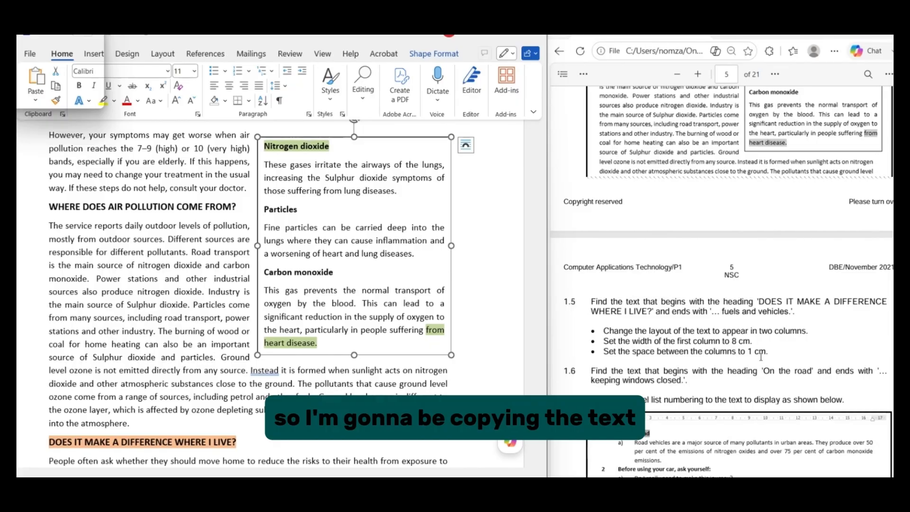
scroll(732, 314, right, 1)
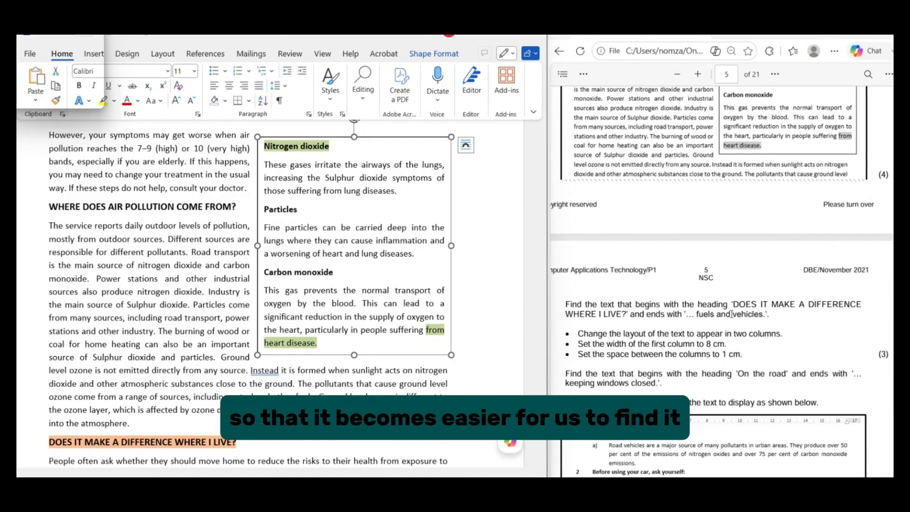
drag(732, 303, 623, 315)
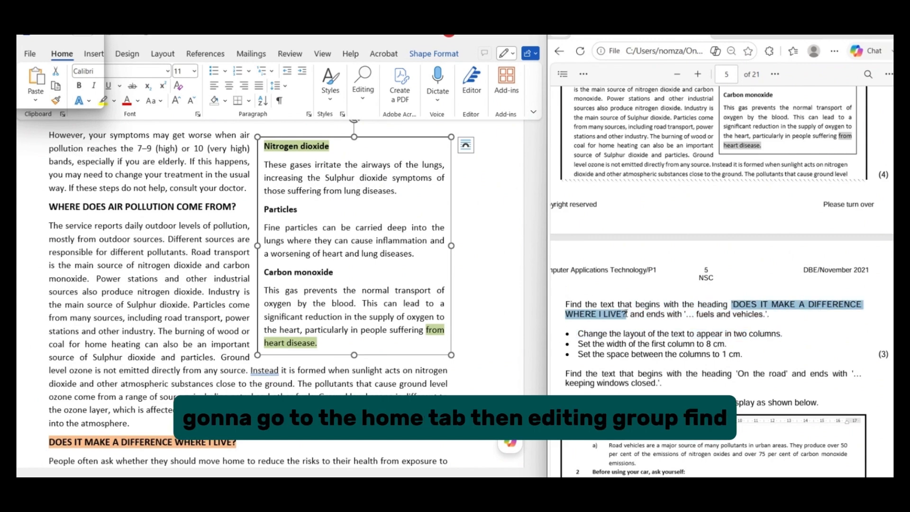
click(653, 213)
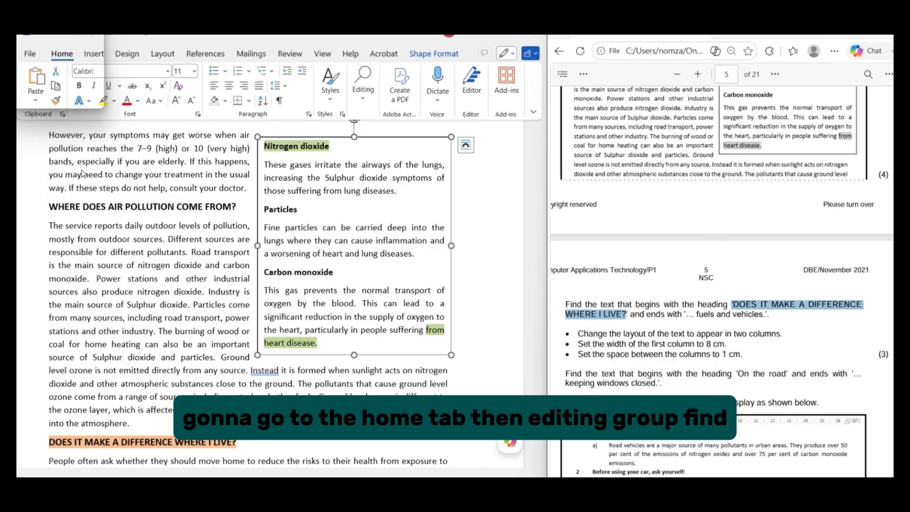
- Search the Word document for the copied text 'DOES IT MAKE A DIFFERENCE', without the leading apostrophe
click(60, 55)
click(363, 85)
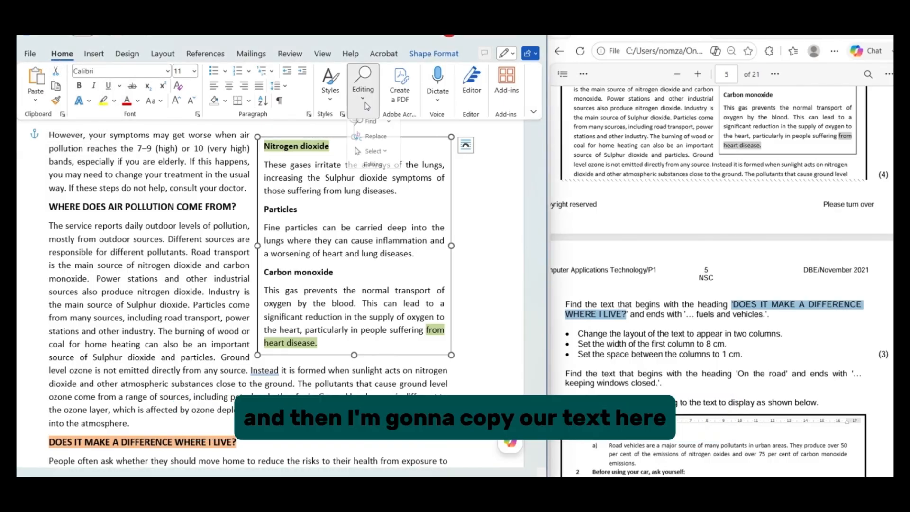
click(371, 127)
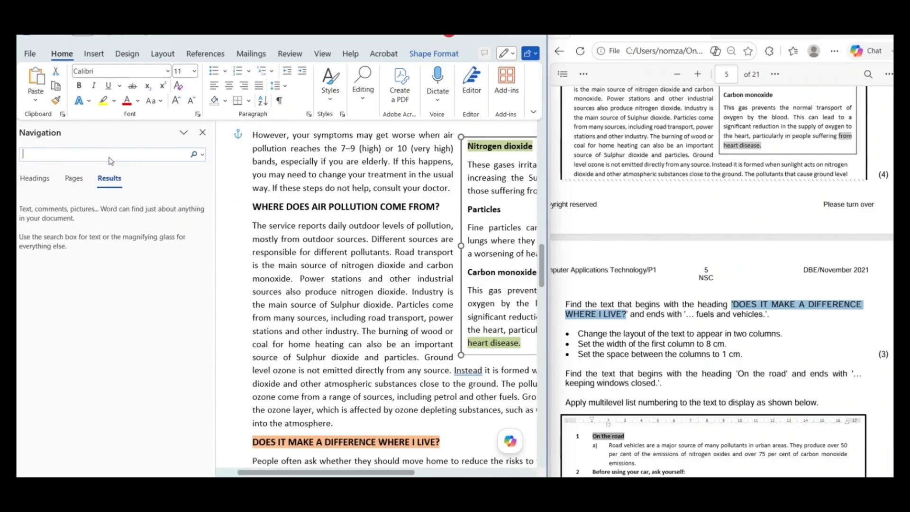
key(ctrl+v)
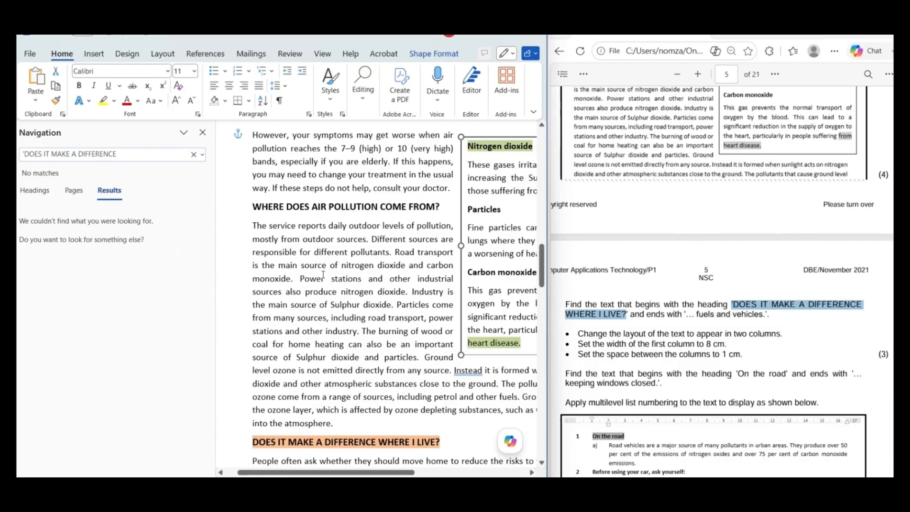
click(26, 153)
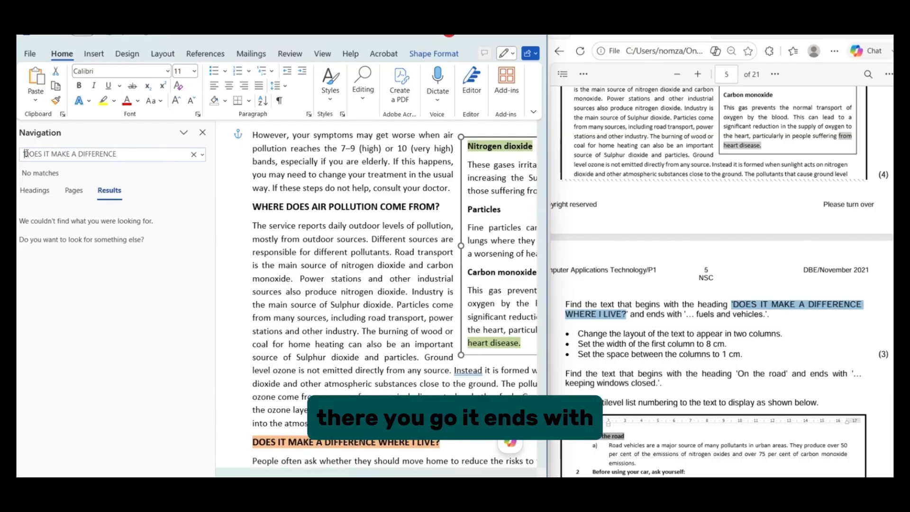
key(Delete)
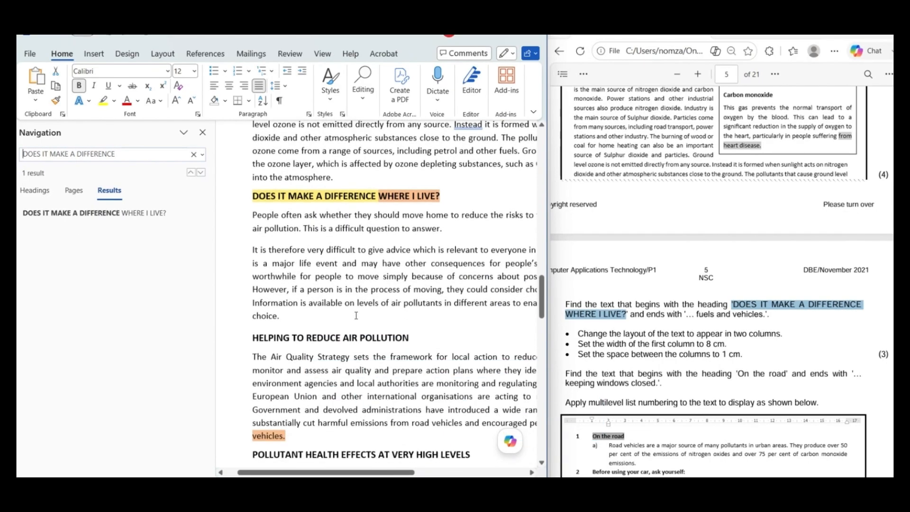
- Select the text from the heading 'DOES IT MAKE A DIFFERENCE WHERE I LIVE?' to 'fuels and vehicles.' and close the search pane
scroll(309, 271, right, 1)
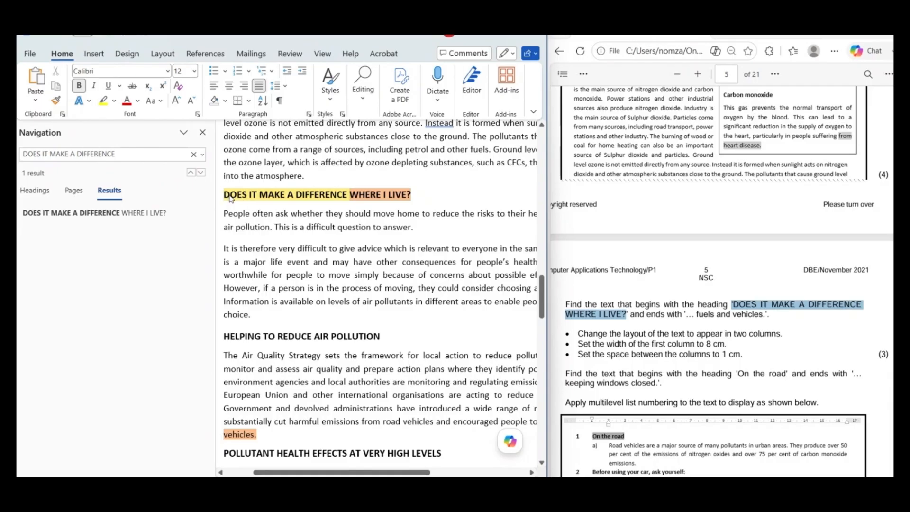
drag(225, 194, 256, 434)
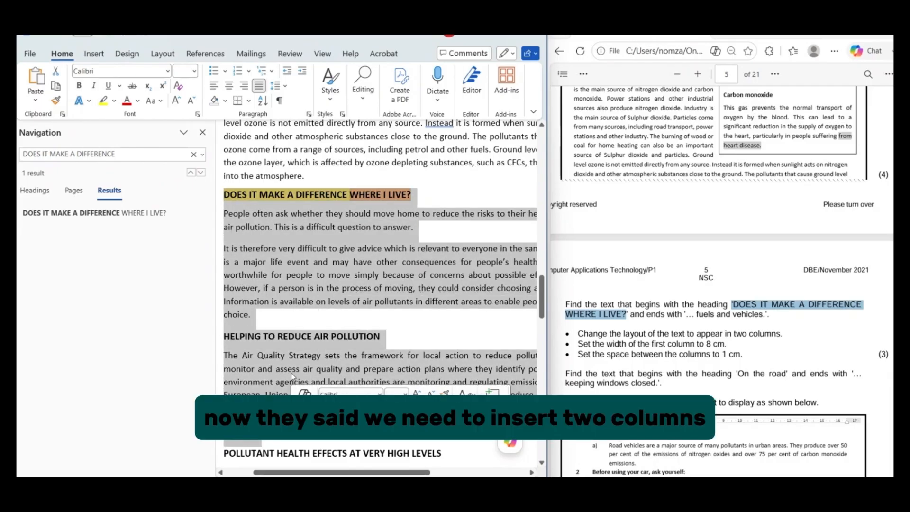
scroll(294, 377, down, 2)
scroll(292, 373, right, 2)
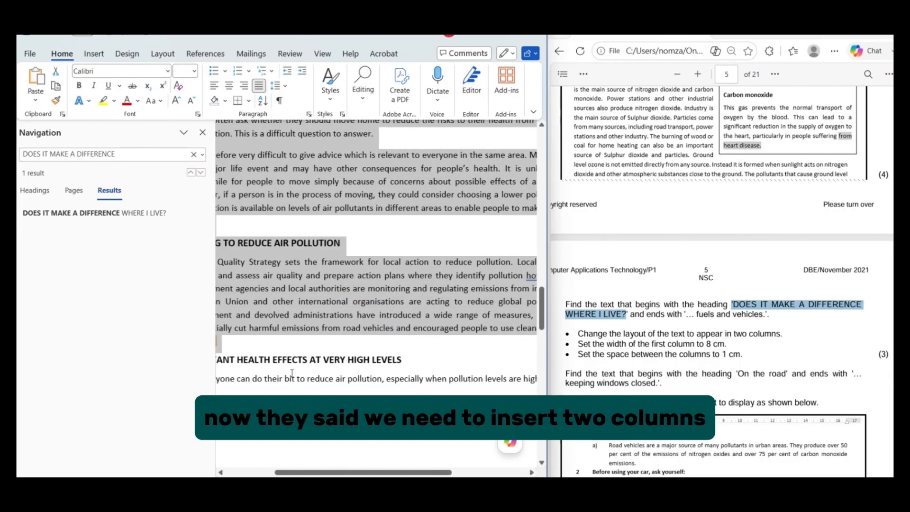
click(202, 134)
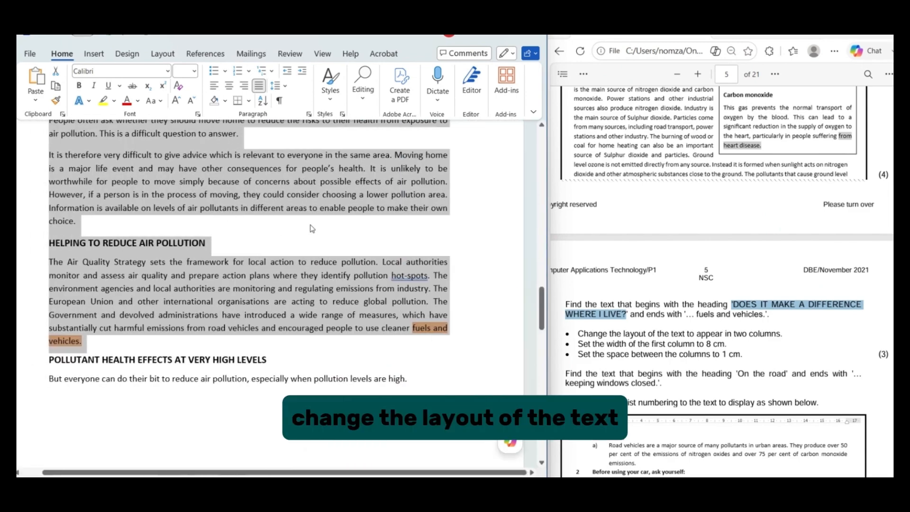
scroll(312, 229, up, 3)
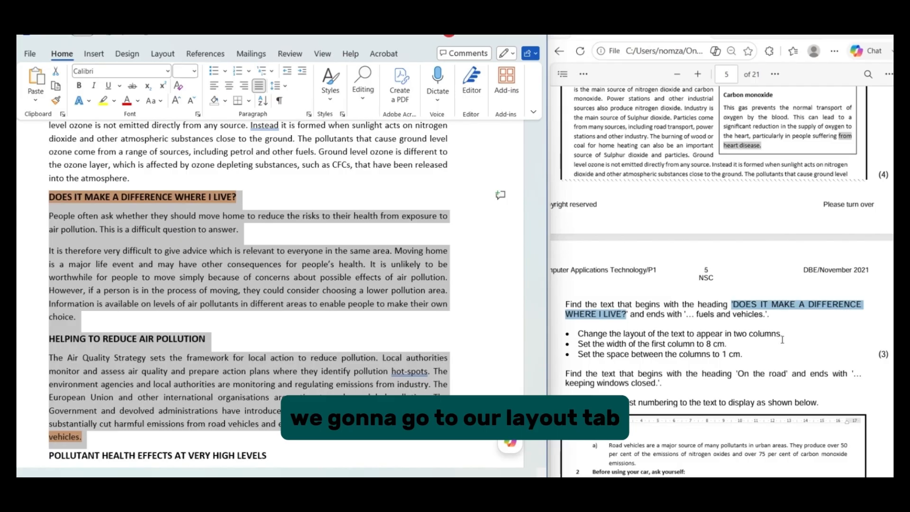
scroll(191, 303, left, 1)
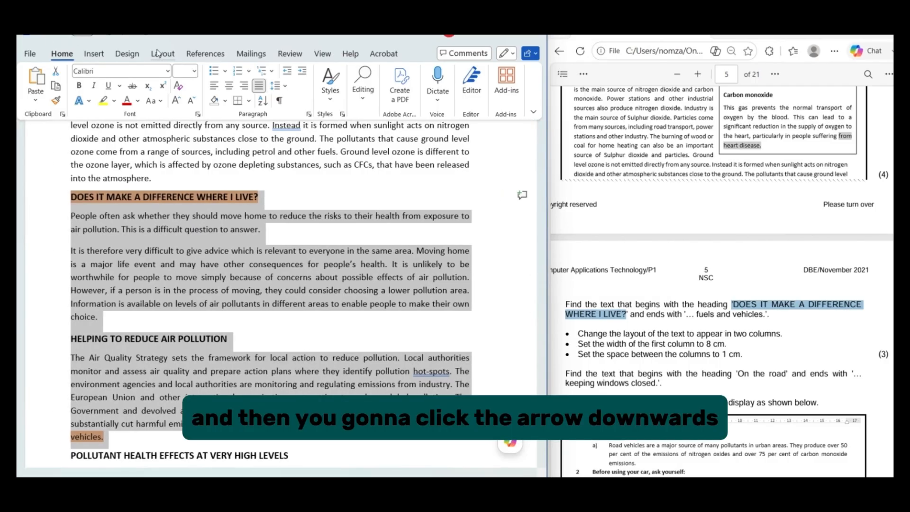
- Lay out the selected text in two columns of unequal width, with the first column 8 cm wide and 1 cm spacing
click(160, 53)
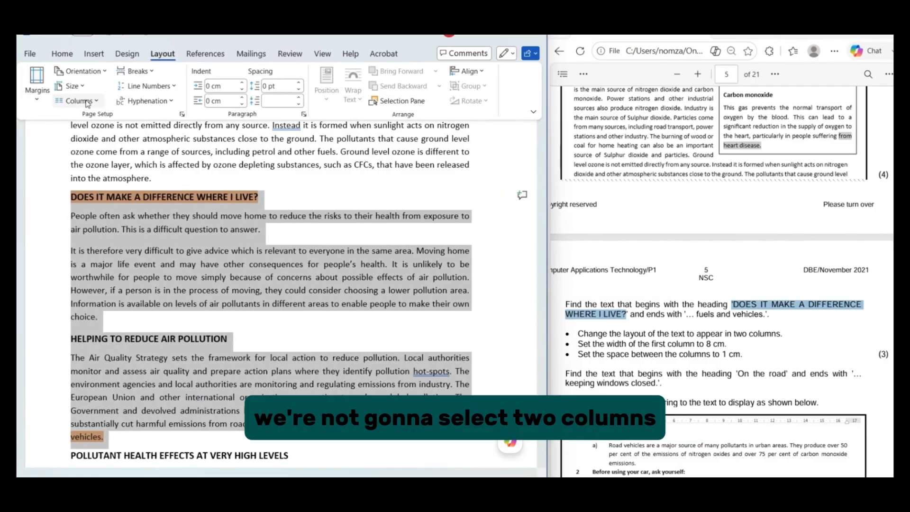
click(100, 102)
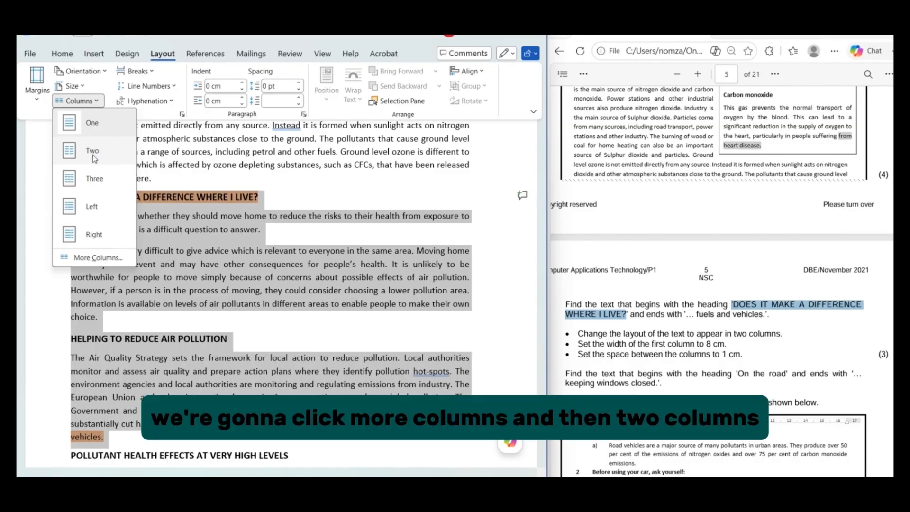
click(104, 262)
click(233, 188)
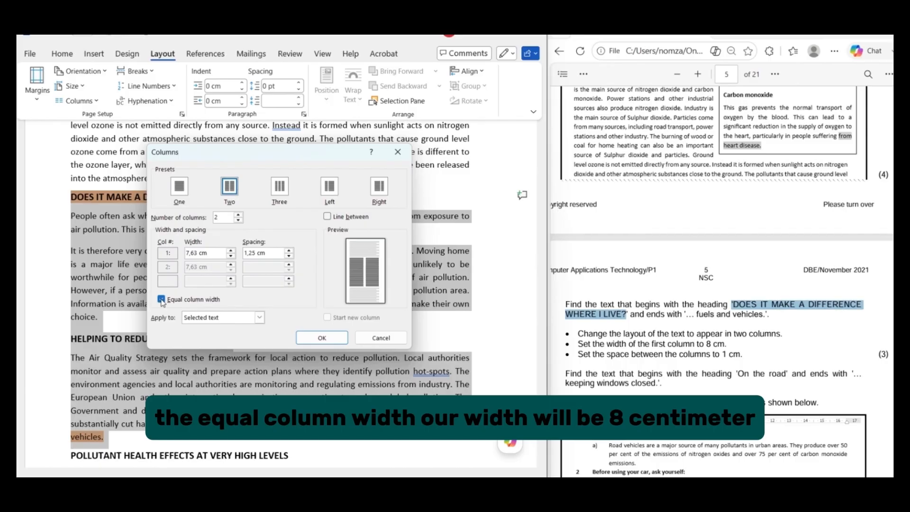
click(162, 299)
click(200, 253)
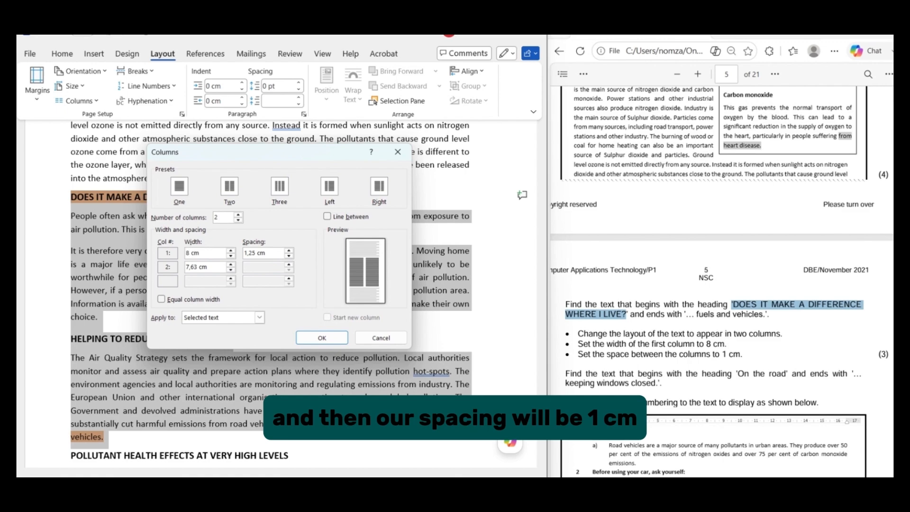
click(255, 253)
key(BackSpace)
key(BackSpace)
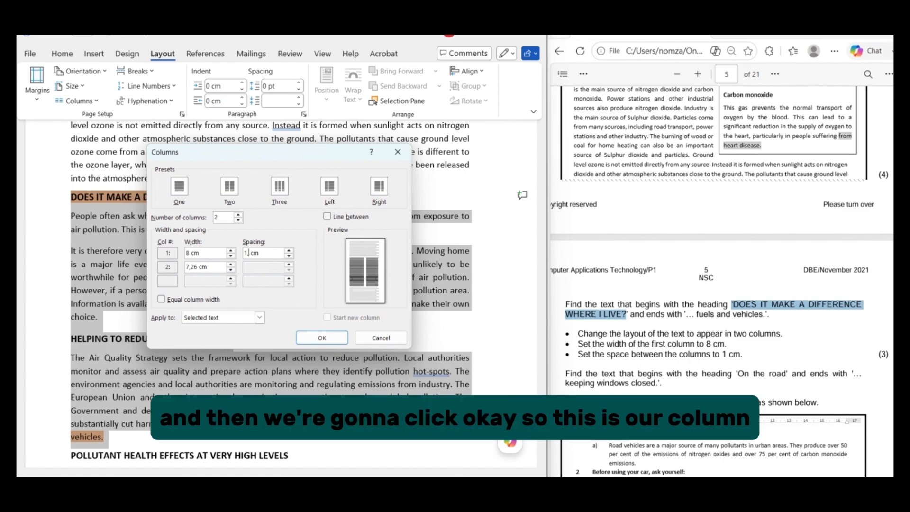
click(322, 338)
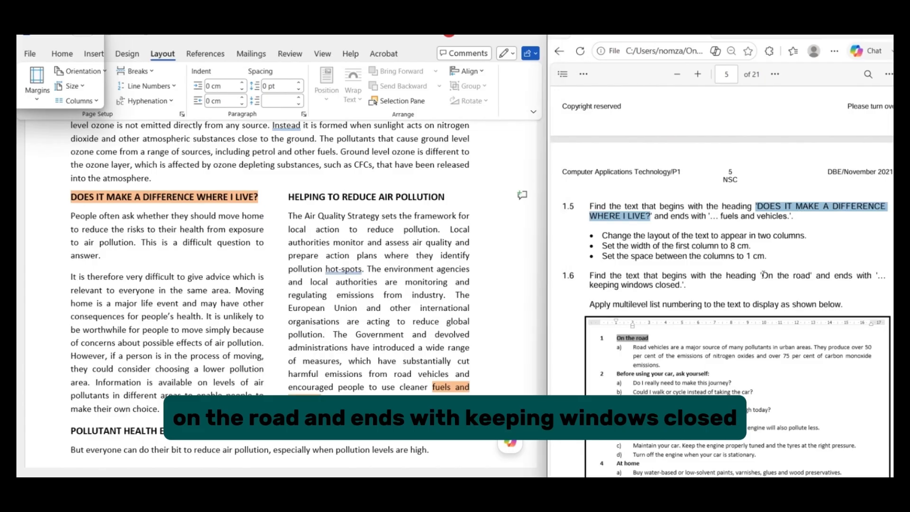
- Copy the heading text 'On the road' from question 1.6 in the exam paper and read the multilevel list example
drag(762, 275, 808, 276)
key(ctrl+c)
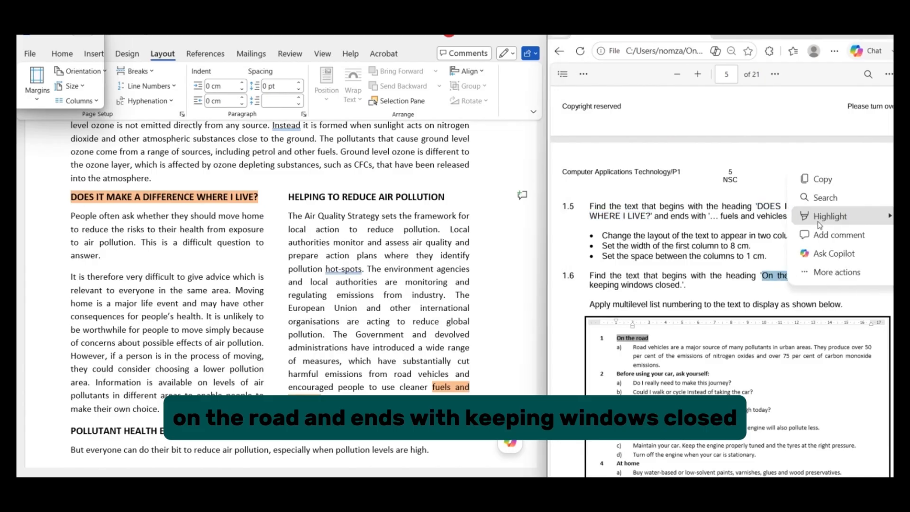
click(822, 179)
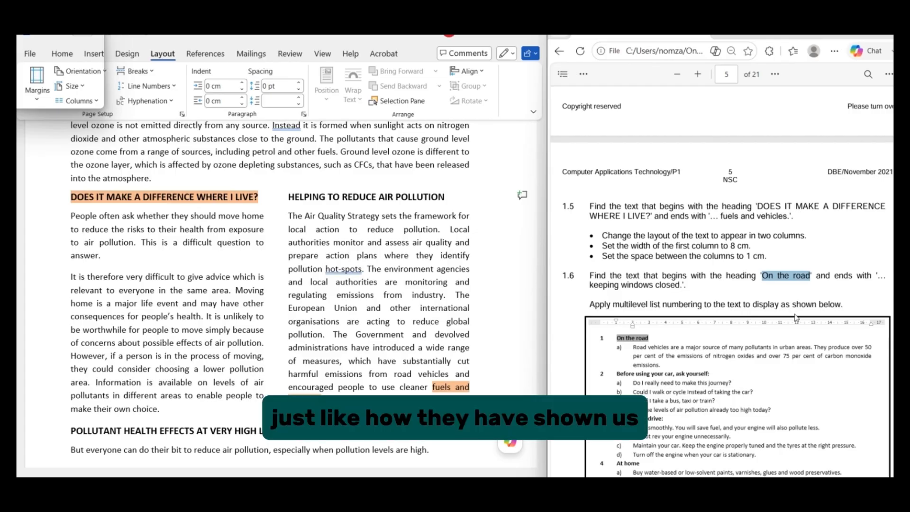
scroll(779, 367, down, 3)
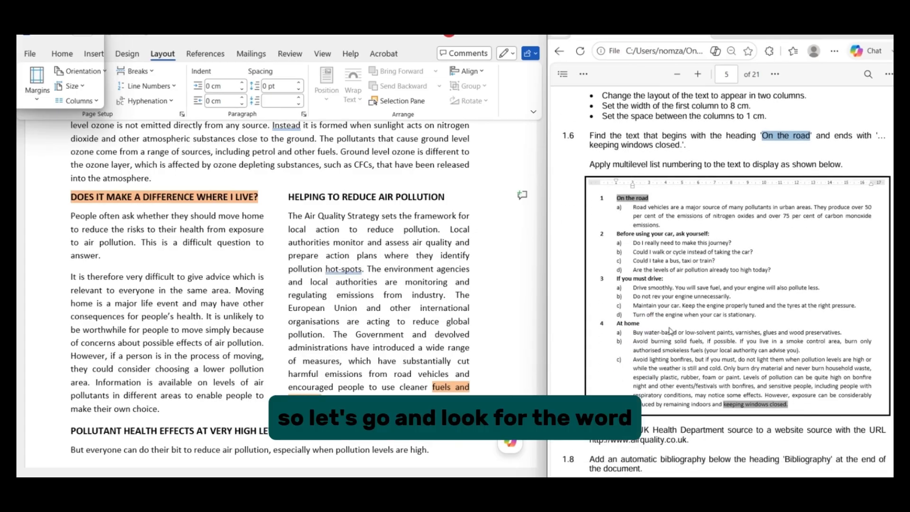
- Search the Word document for the copied text 'On the road', look over the passage and close the search pane
click(290, 269)
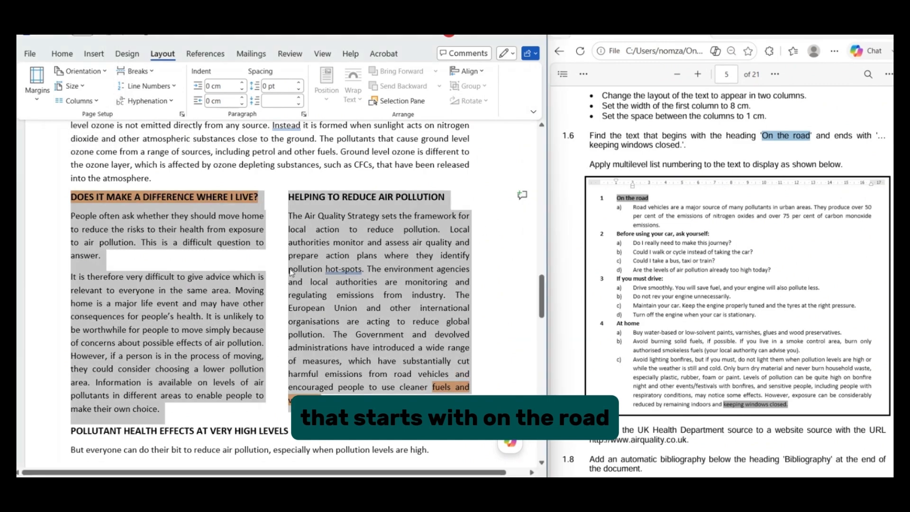
click(61, 55)
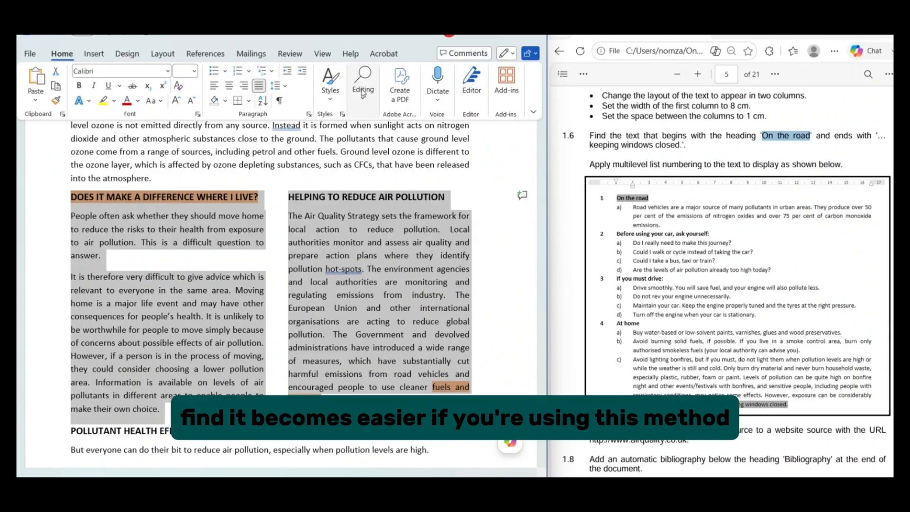
click(363, 95)
click(369, 126)
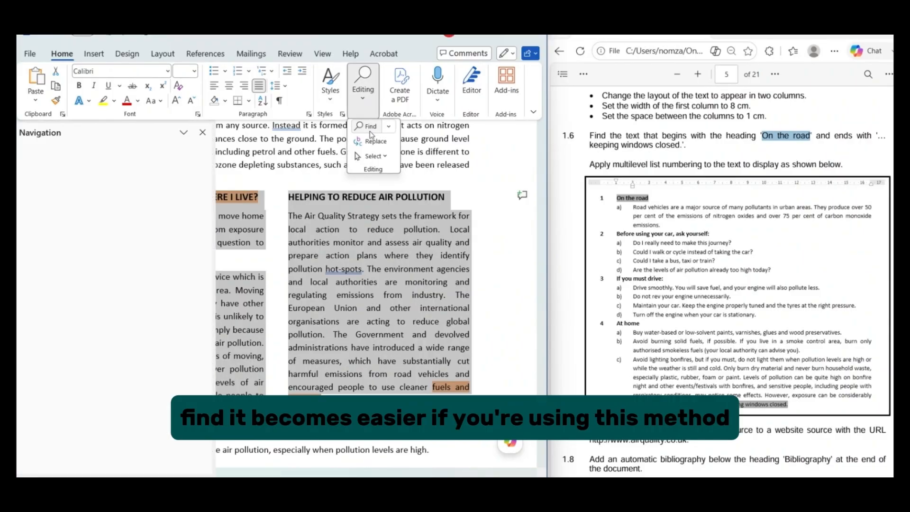
key(BackSpace)
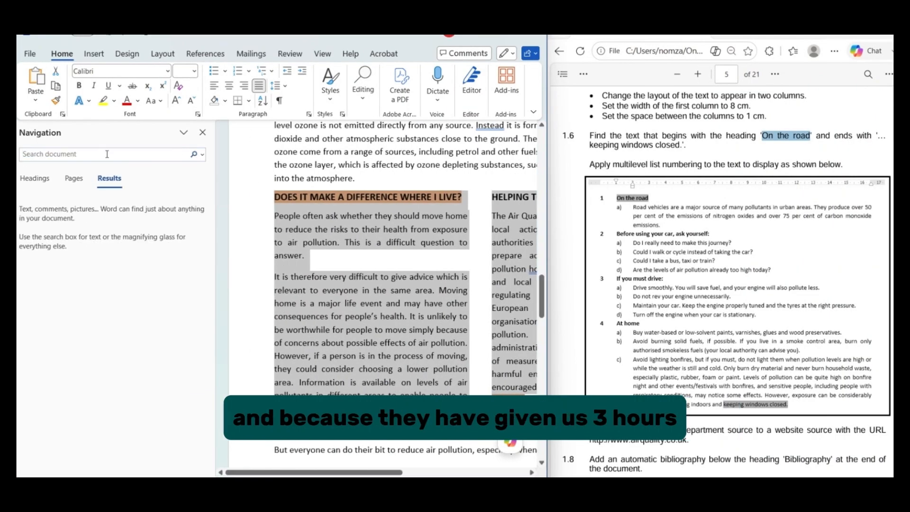
key(ctrl+v)
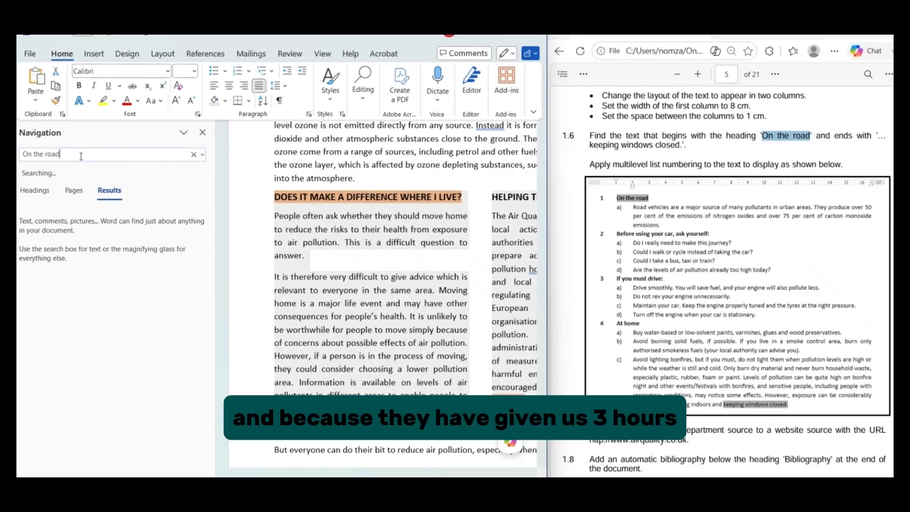
scroll(313, 231, down, 2)
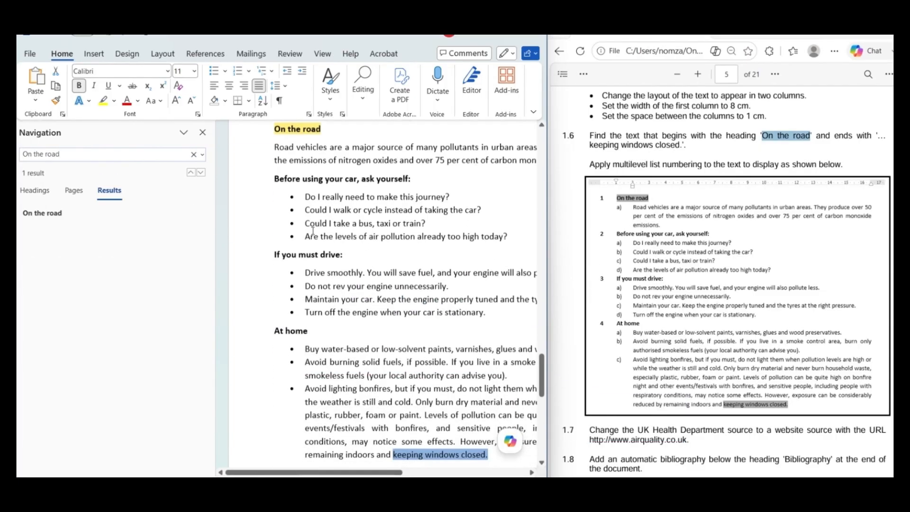
click(203, 135)
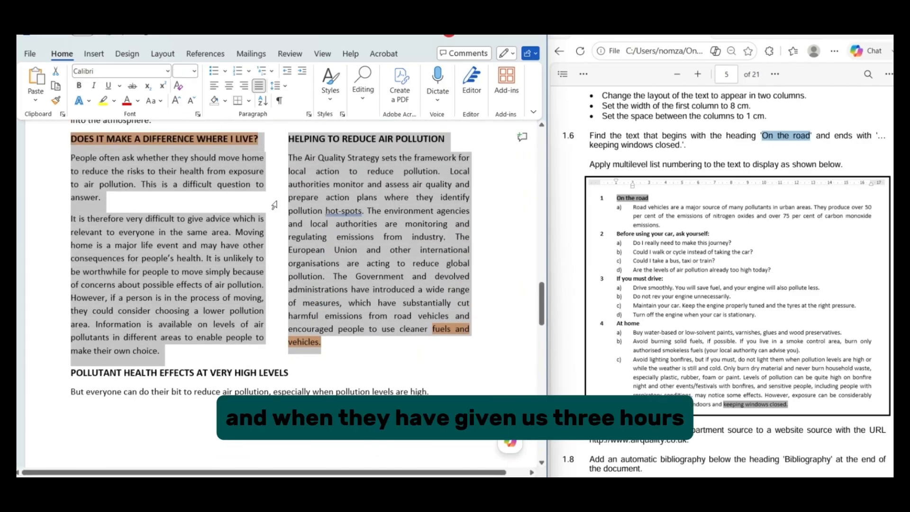
- Clear the previous search term, find 'On the road' in the document again and close the search pane at that heading
click(358, 97)
click(366, 126)
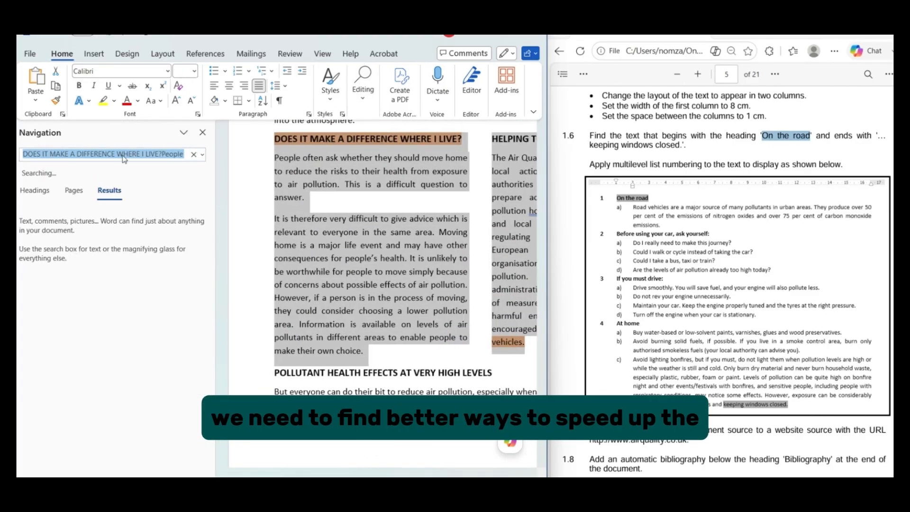
click(194, 154)
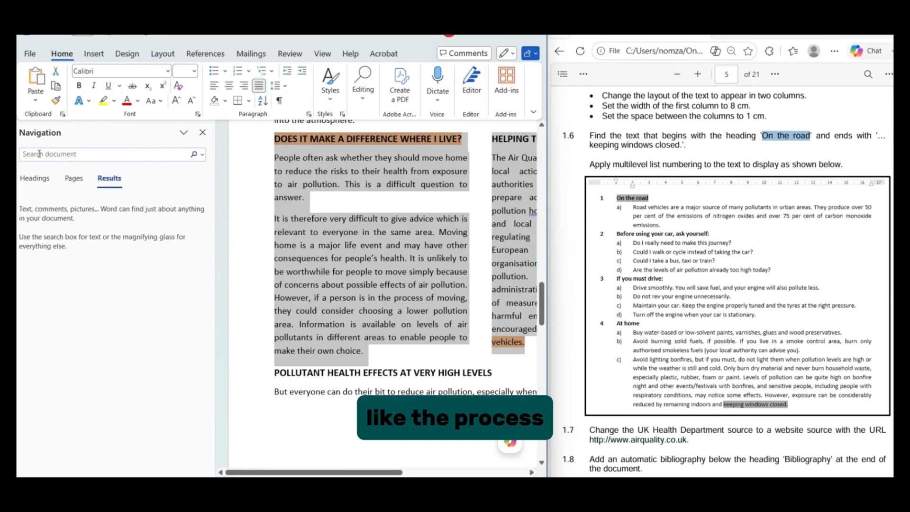
key(ctrl+v)
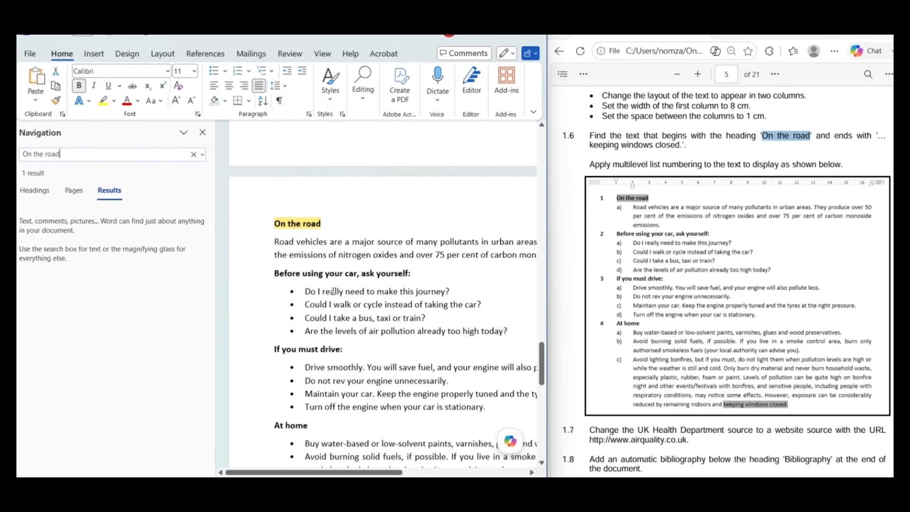
click(273, 196)
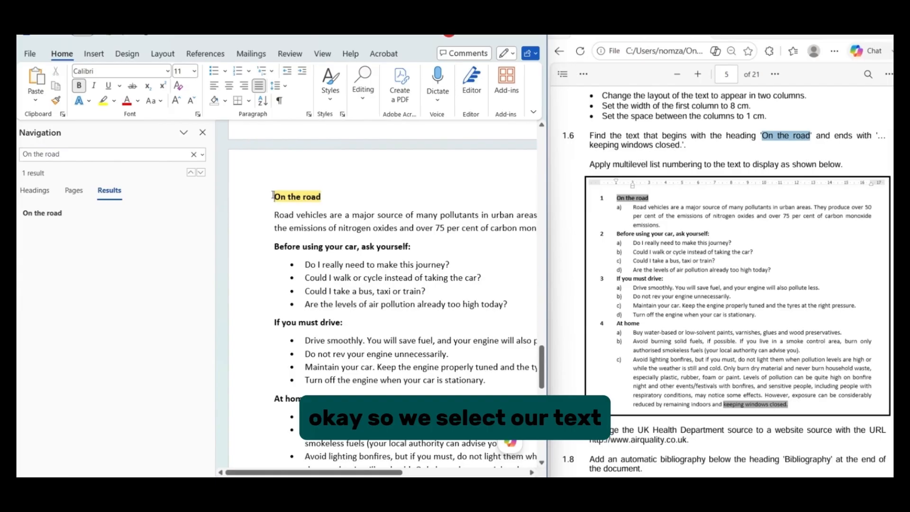
drag(277, 197, 308, 264)
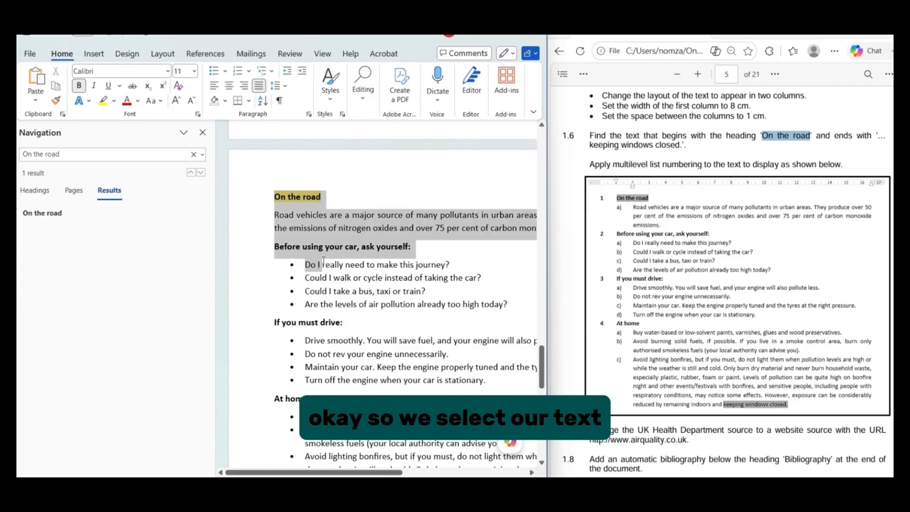
click(203, 132)
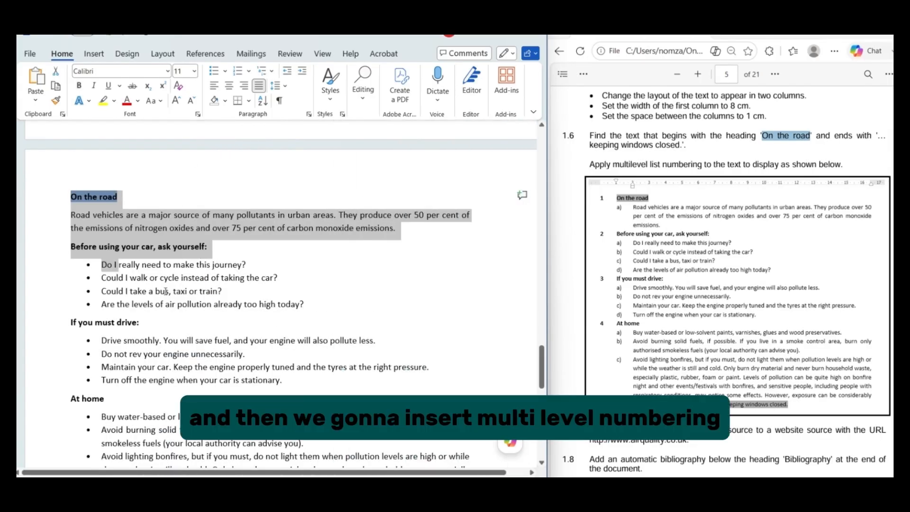
- Apply the '1. a. i.' multilevel list to the text from the heading 'On the road' to 'keeping windows closed.'
scroll(166, 291, down, 2)
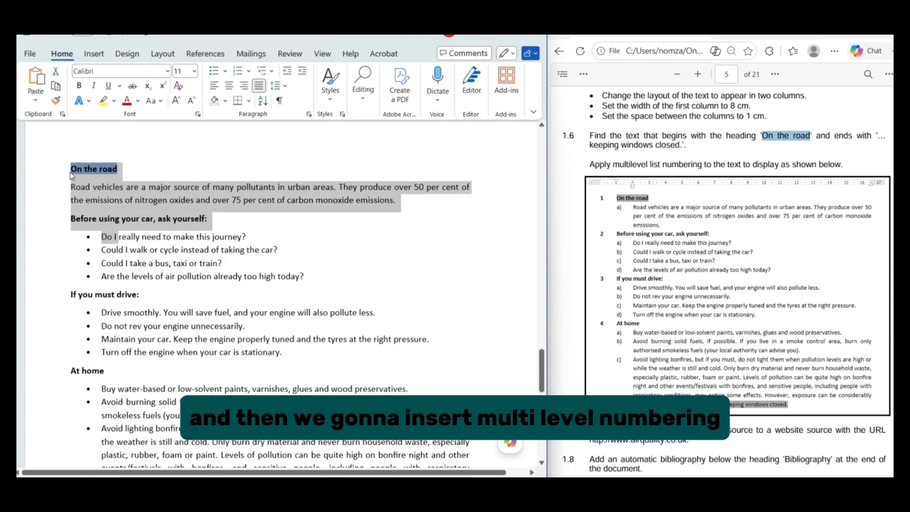
click(71, 175)
drag(74, 174, 267, 430)
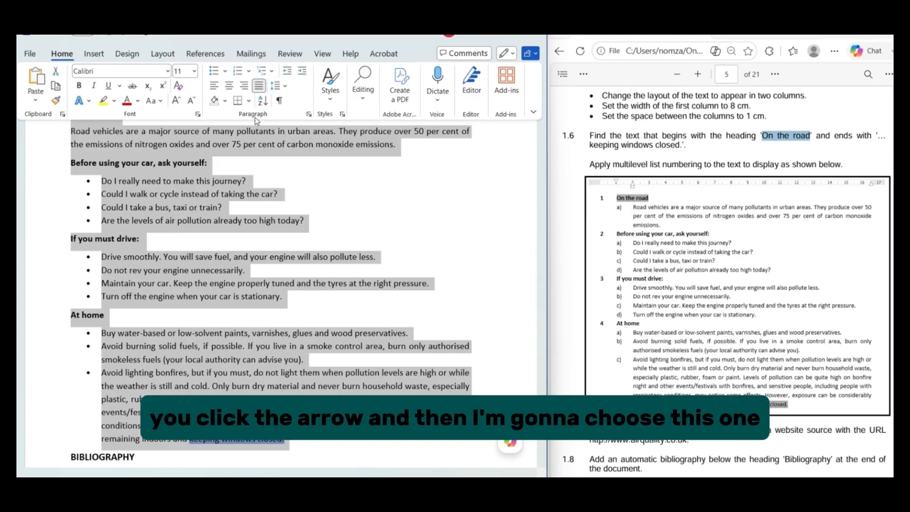
click(271, 72)
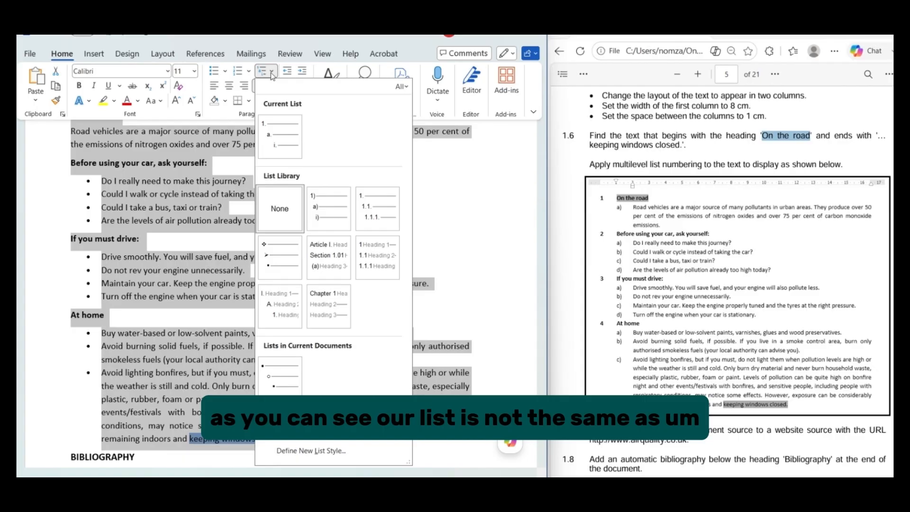
click(279, 144)
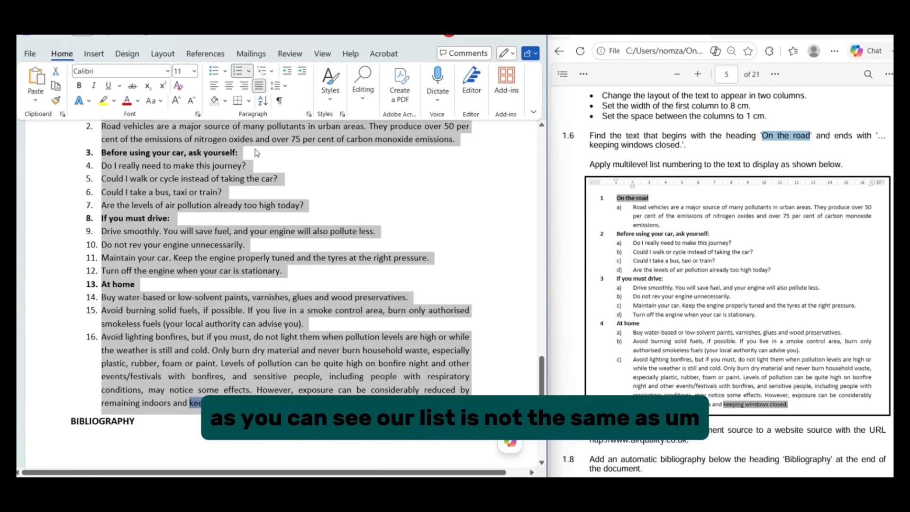
scroll(245, 231, up, 2)
scroll(245, 231, down, 2)
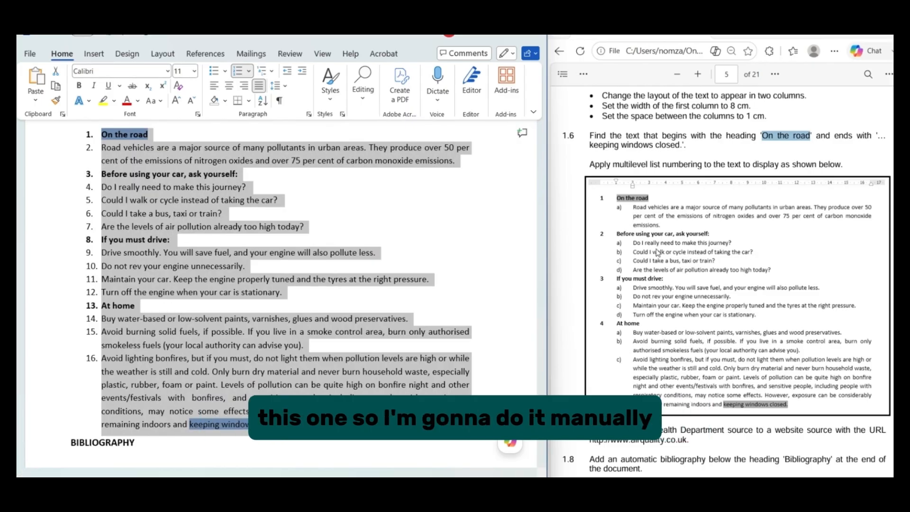
- Demote the paragraph under 'On the road' and the questions under 'Before using your car, ask yourself:' to the second list level
click(253, 192)
drag(457, 161, 100, 154)
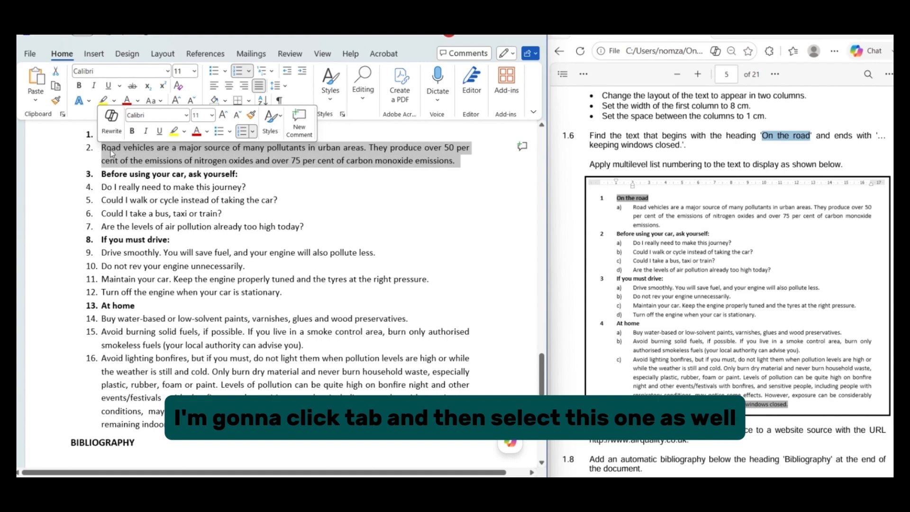
key(Tab)
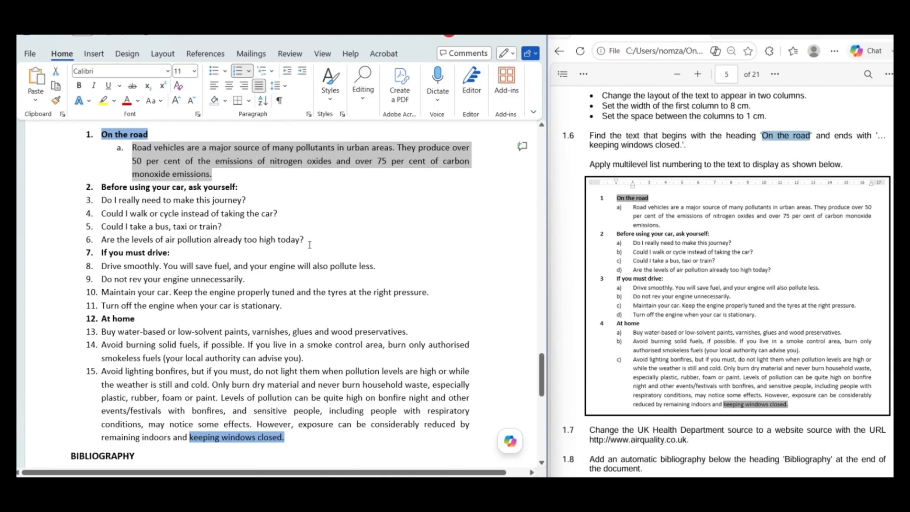
ctrl+scroll(309, 244, down, 2)
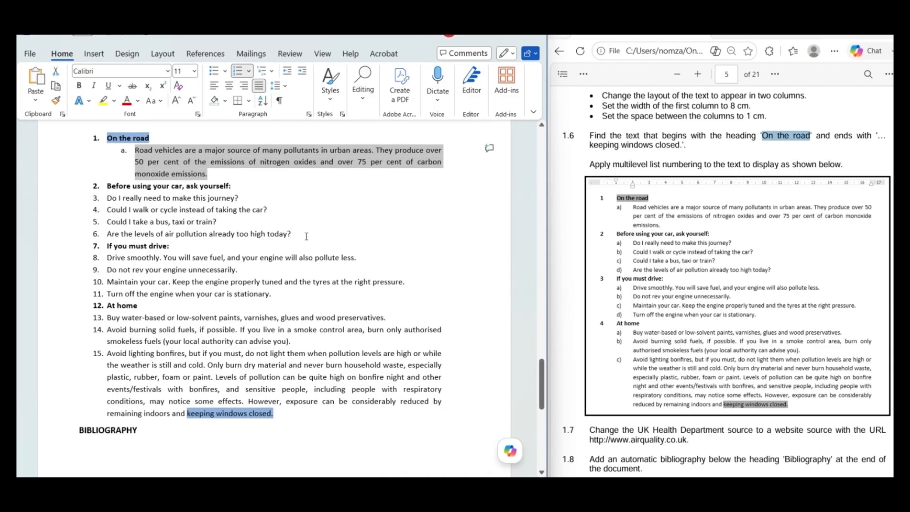
drag(303, 234, 105, 205)
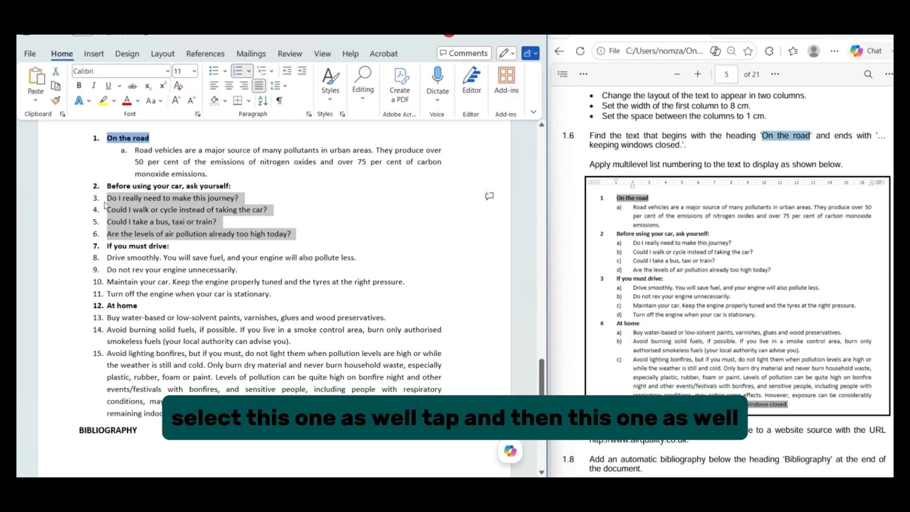
key(Tab)
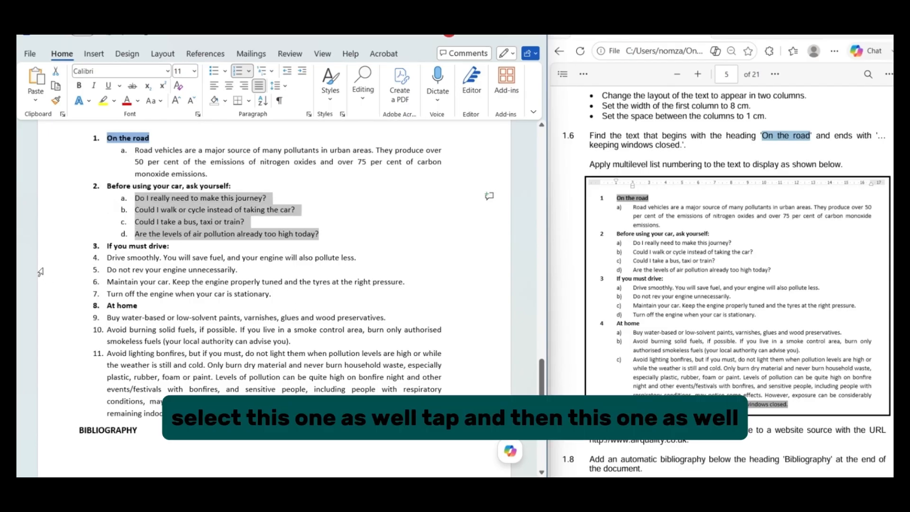
- Demote the paragraphs under 'If you must drive:' and 'At home' to the second level of the multilevel list
drag(273, 294, 106, 263)
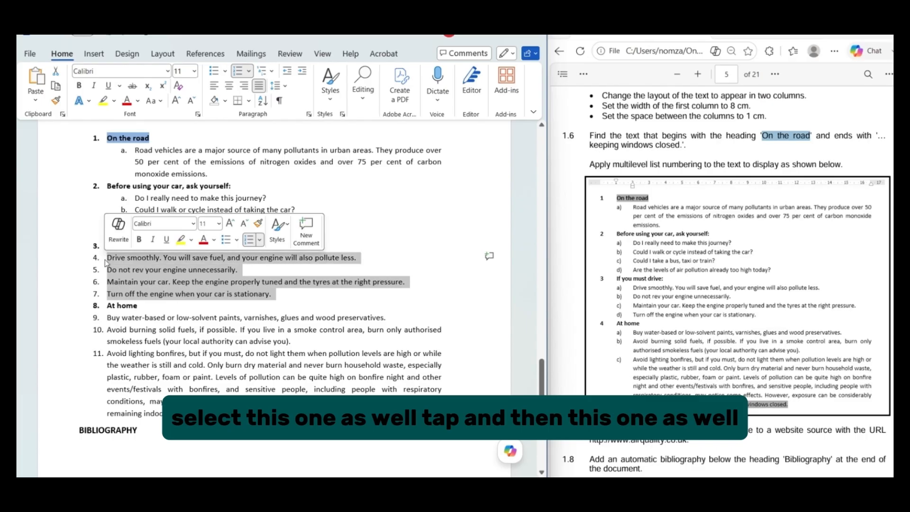
key(Tab)
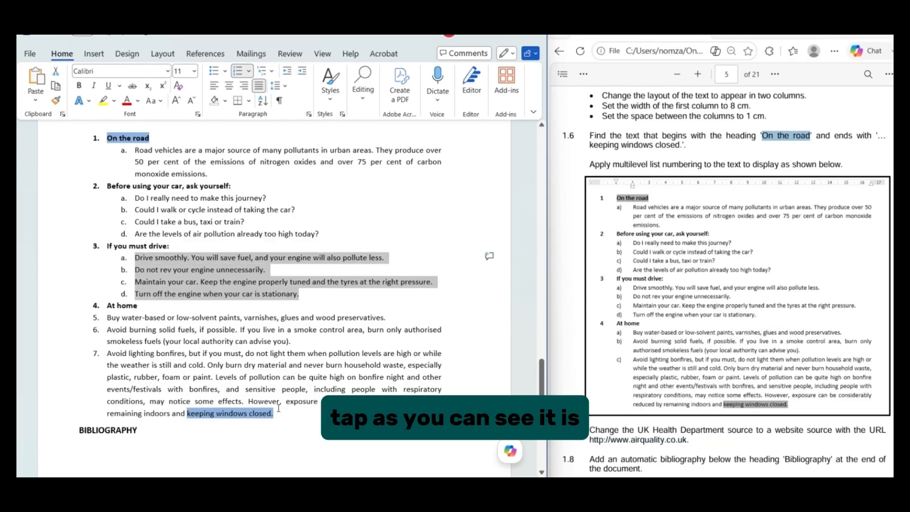
drag(285, 418, 115, 320)
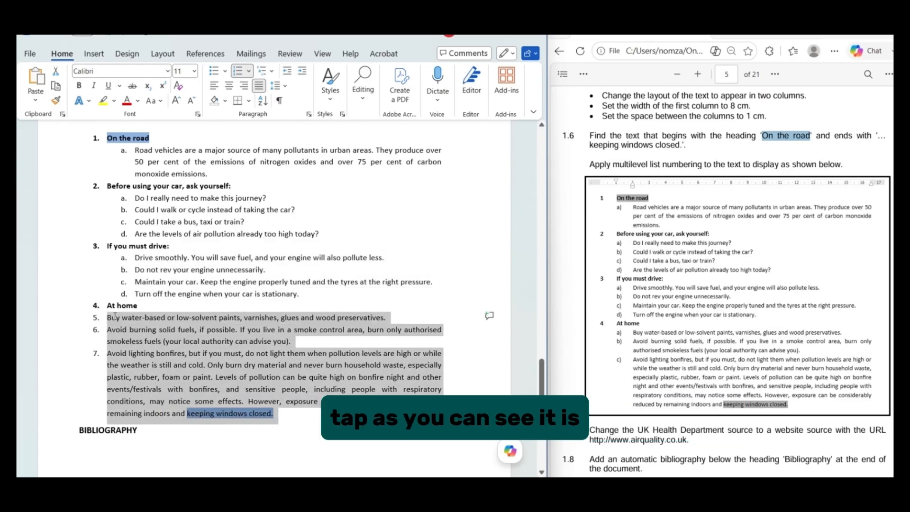
key(Tab)
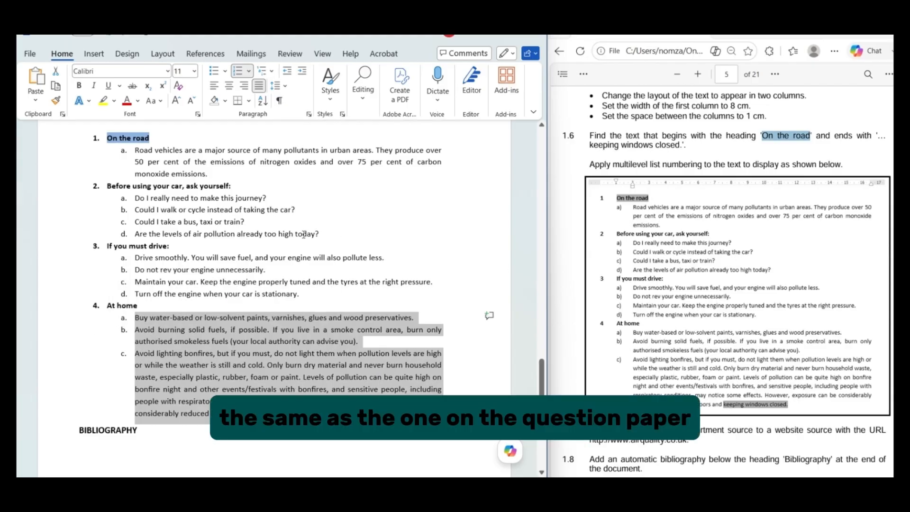
scroll(285, 303, up, 1)
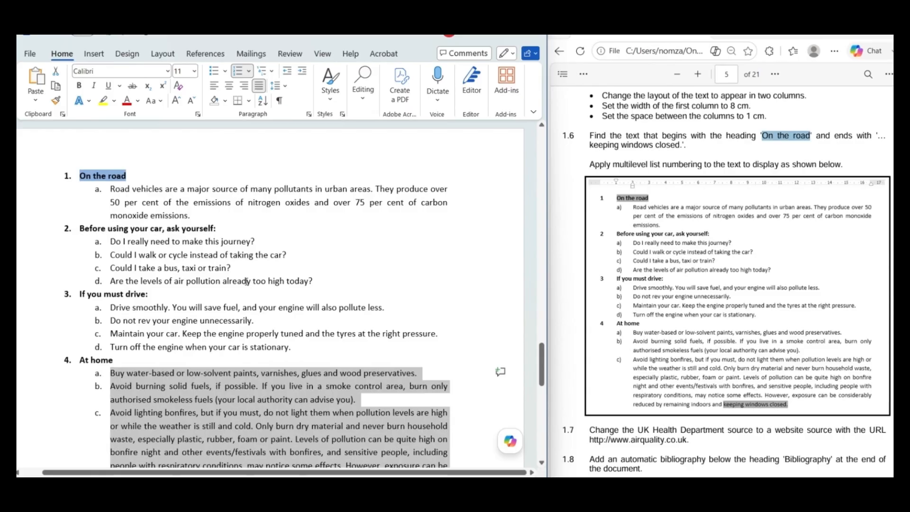
scroll(271, 293, up, 1)
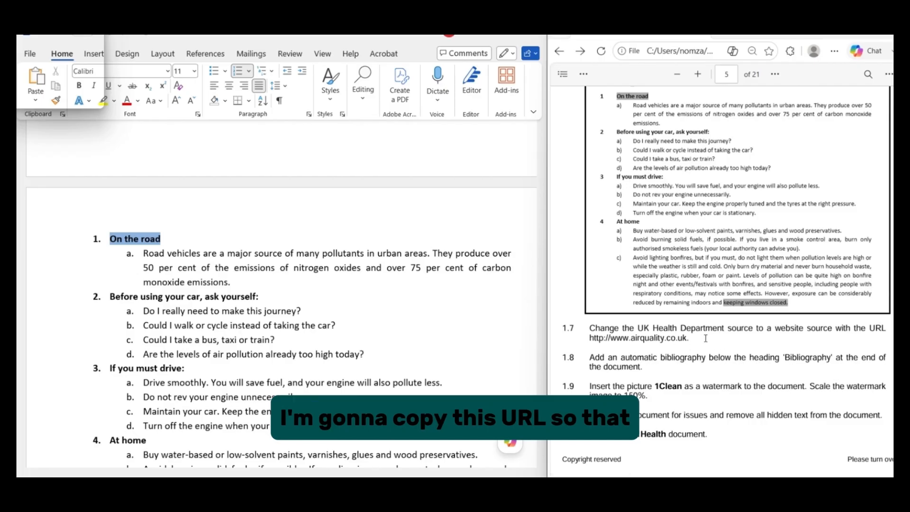
drag(706, 339, 705, 328)
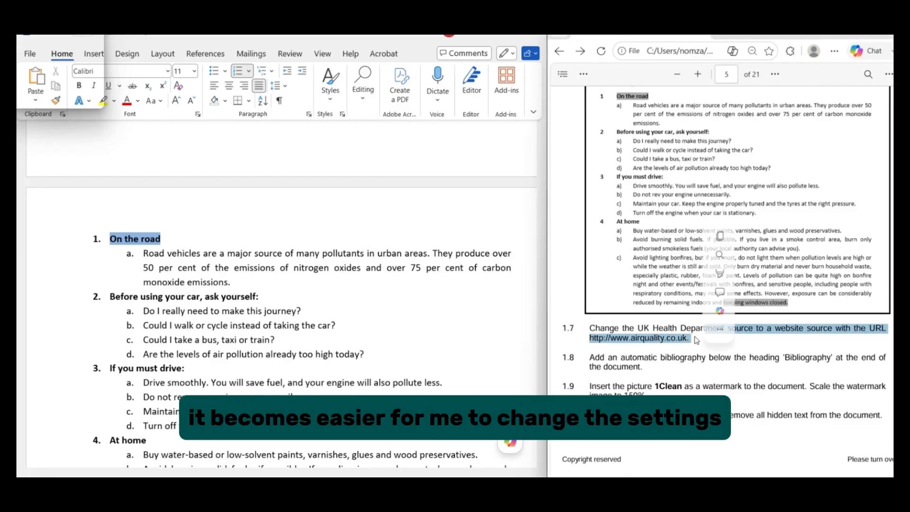
mouse_move(772, 343)
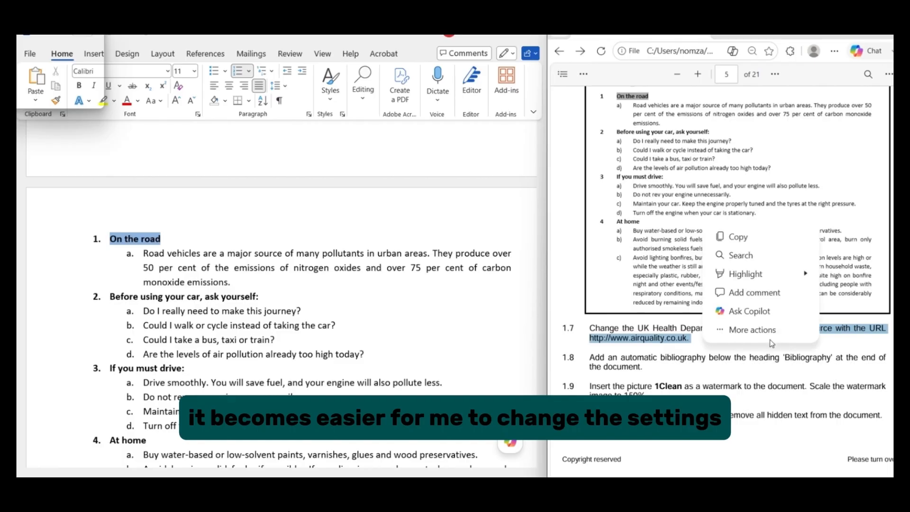
click(707, 336)
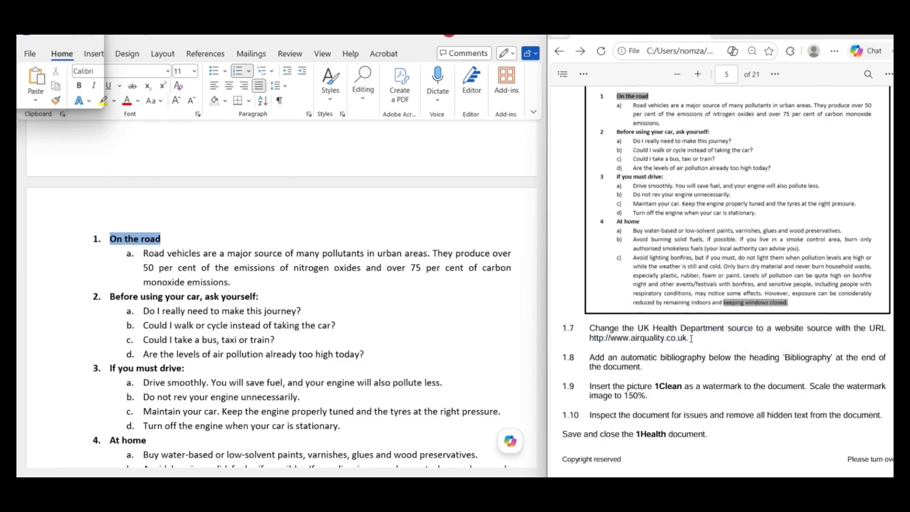
drag(691, 339, 584, 345)
key(ctrl+c)
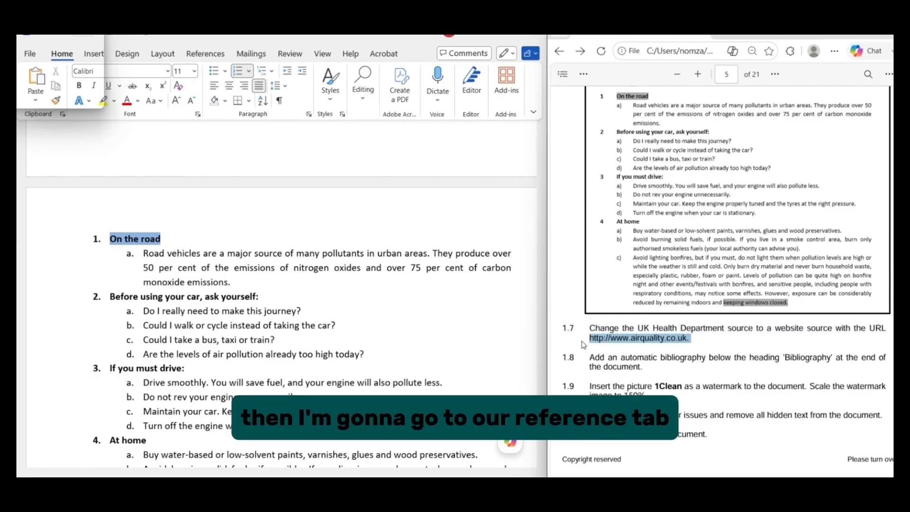
right_click(583, 345)
click(603, 239)
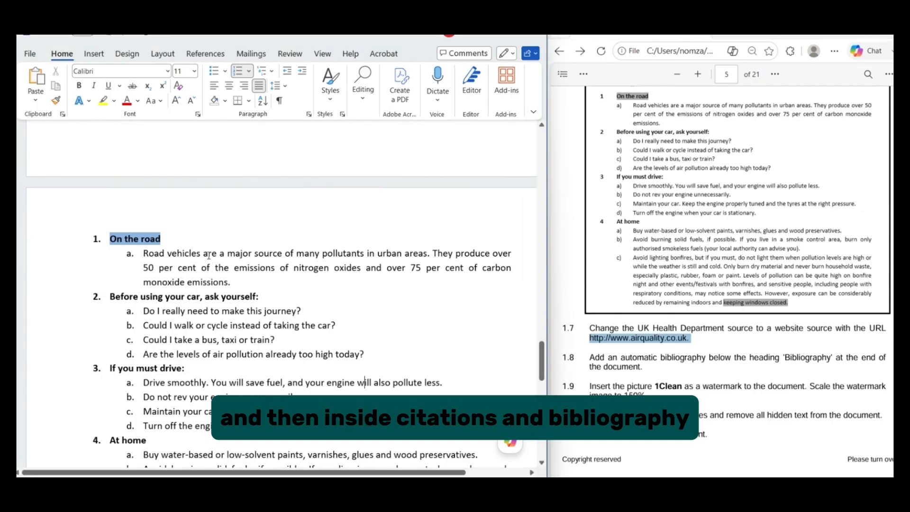
- Open the UK Health Department source for editing in Word's Source Manager and change its source type to Web site
click(211, 54)
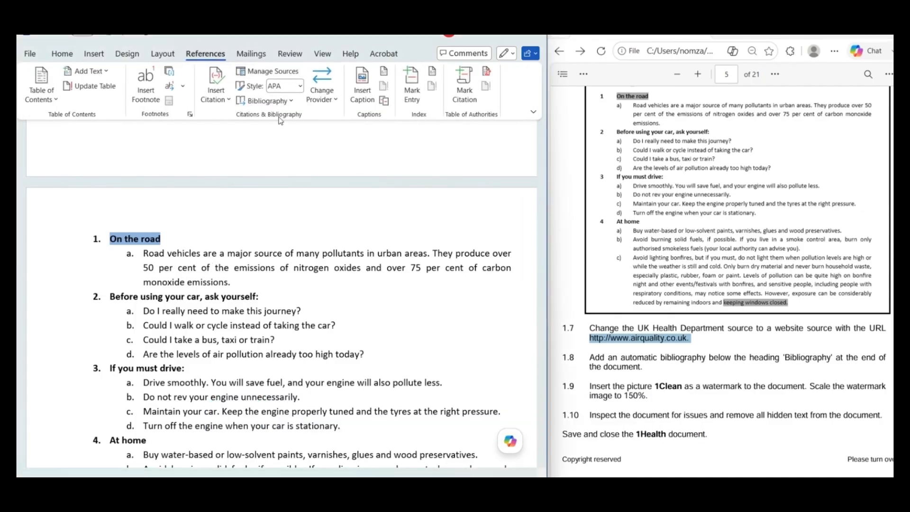
click(269, 72)
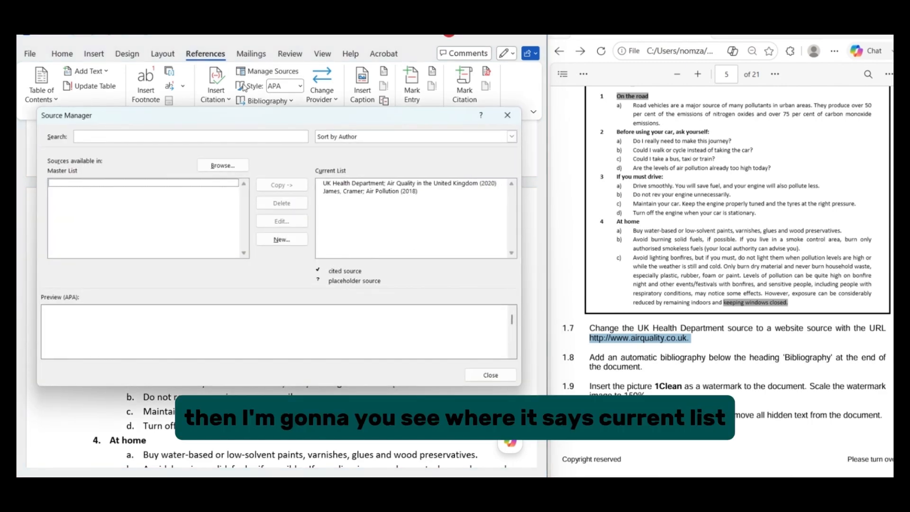
click(344, 185)
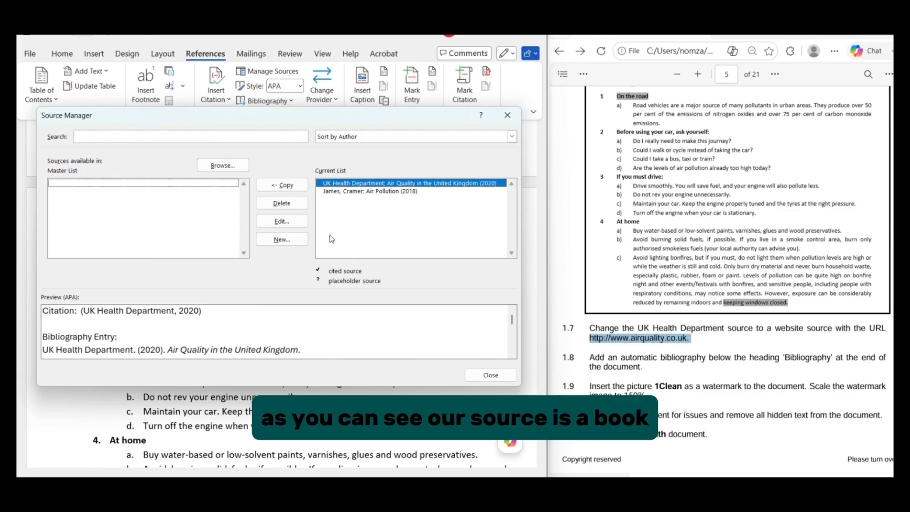
click(282, 222)
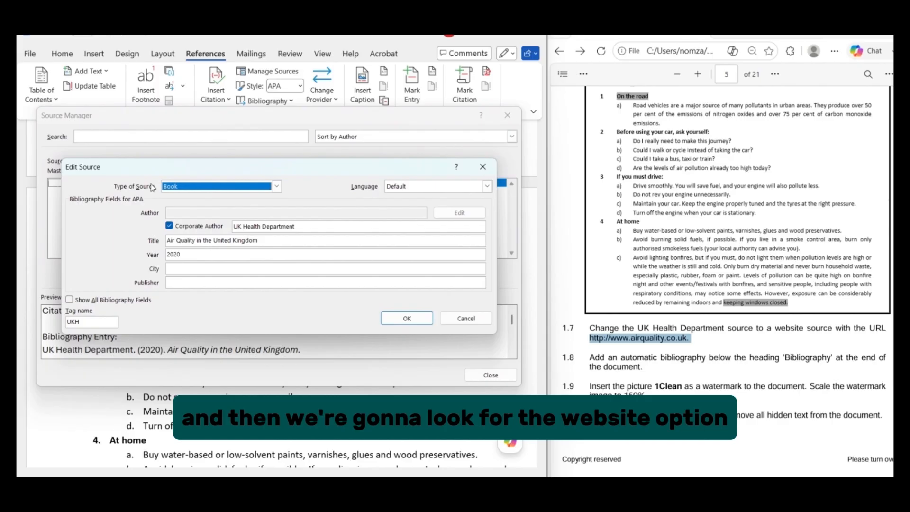
click(278, 187)
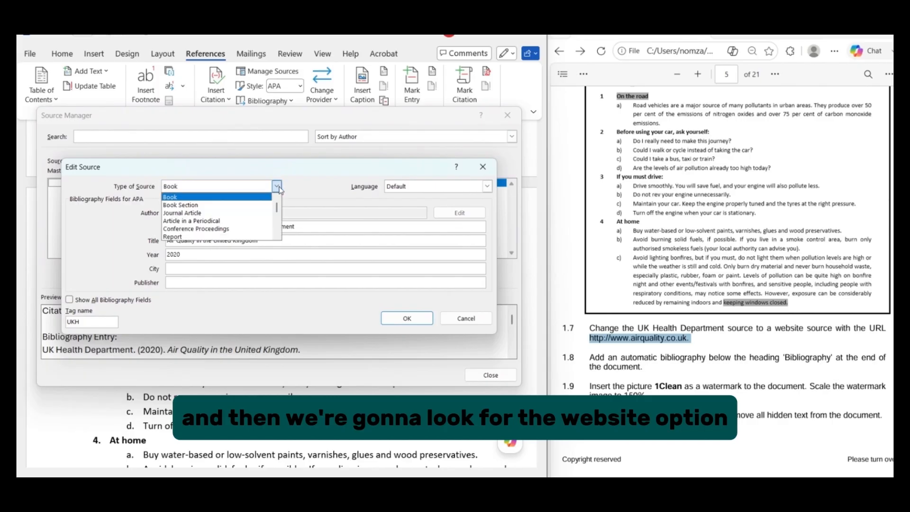
click(278, 235)
click(278, 236)
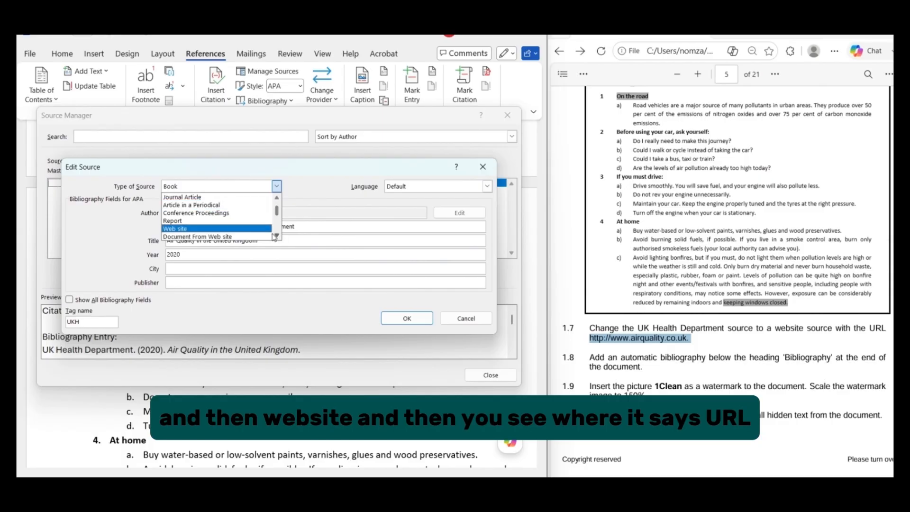
click(199, 229)
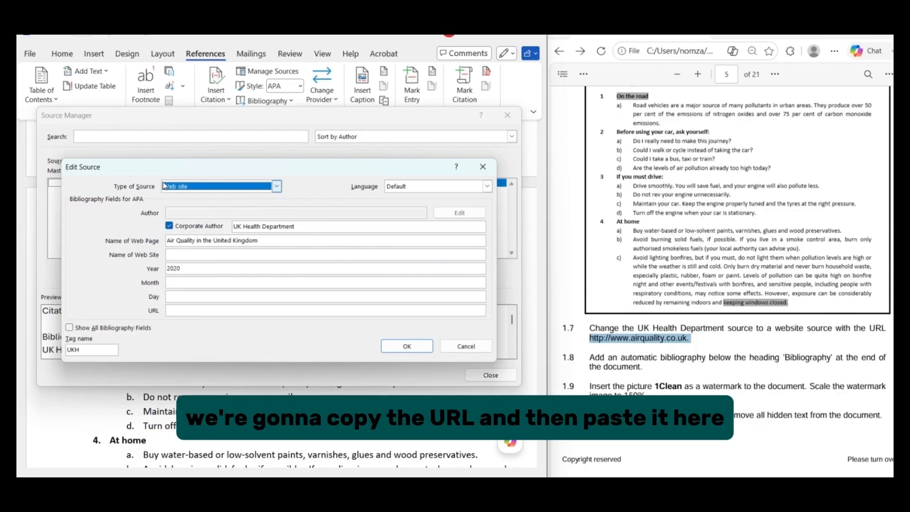
click(178, 313)
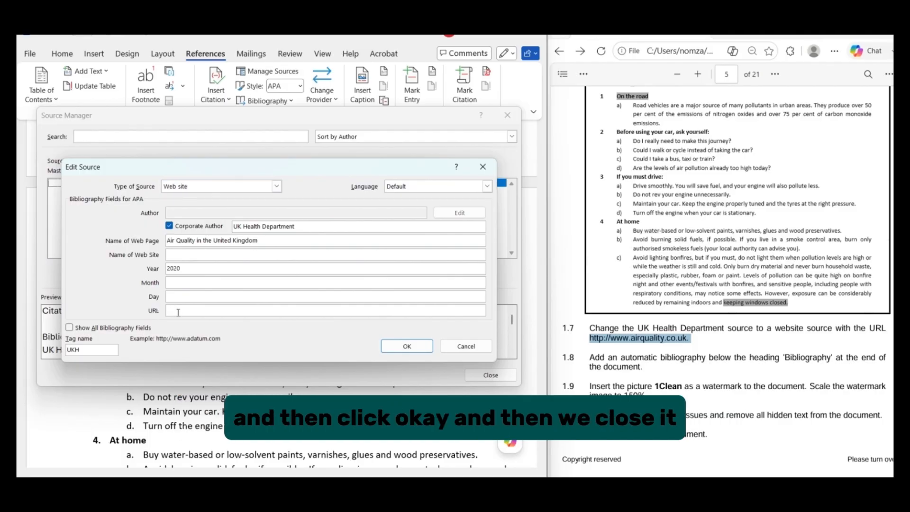
key(ctrl+v)
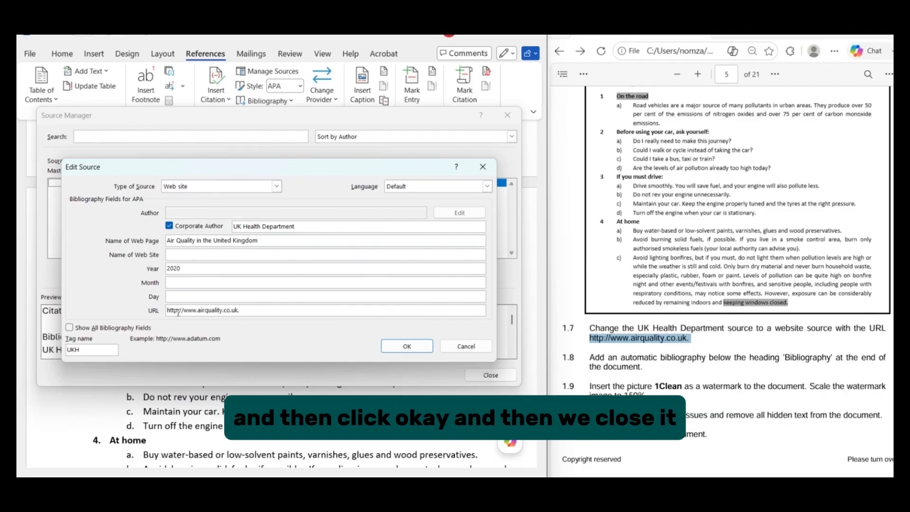
click(414, 347)
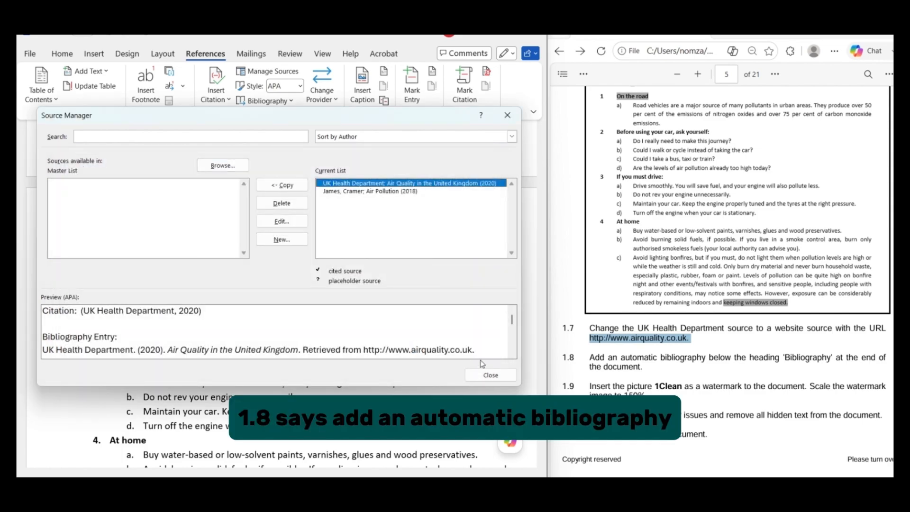
click(489, 375)
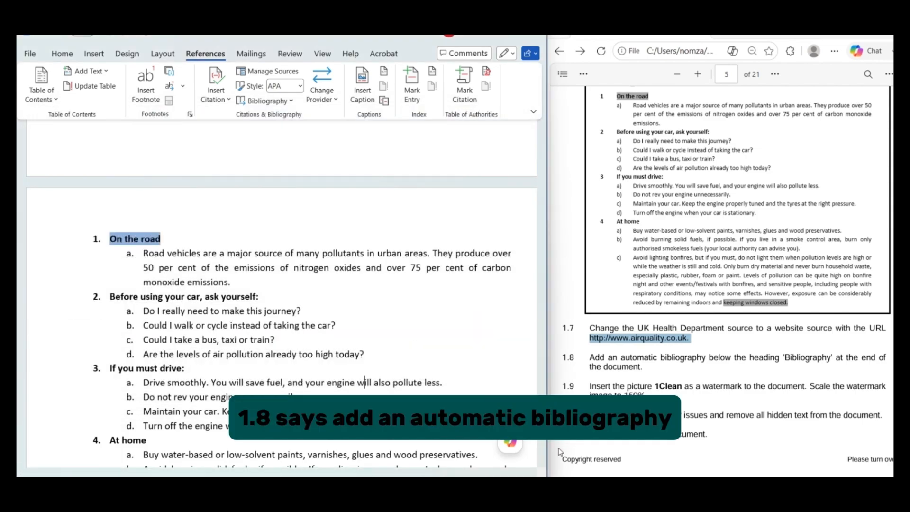
- Insert the built-in automatic 'Bibliography' below the BIBLIOGRAPHY heading at the end of the document
scroll(560, 451, down, 2)
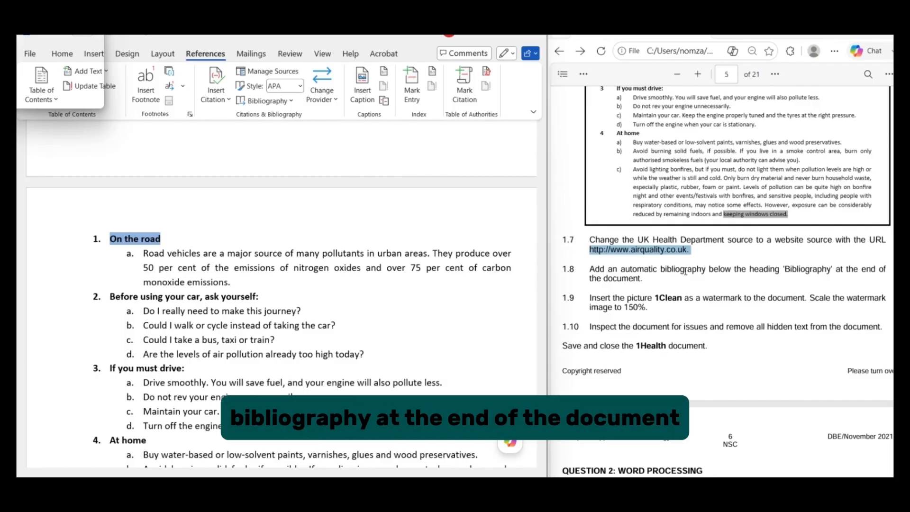
scroll(686, 272, right, 2)
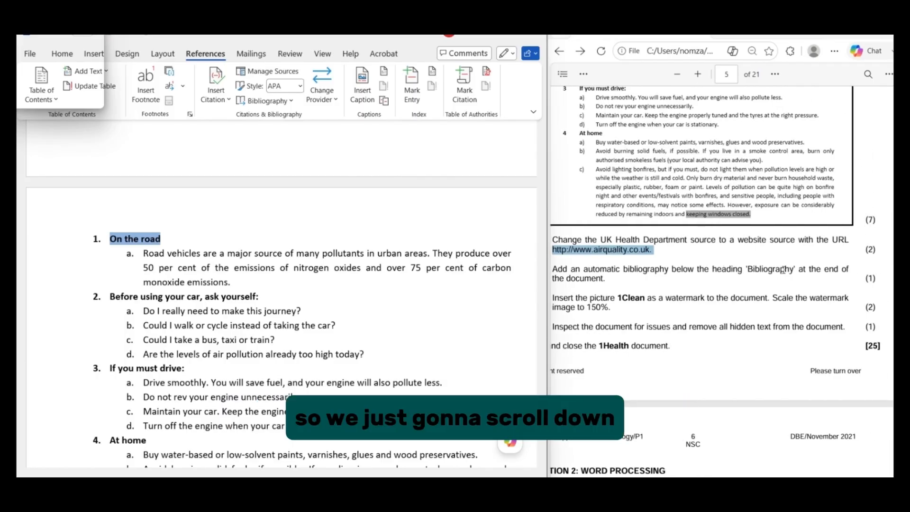
scroll(735, 289, left, 2)
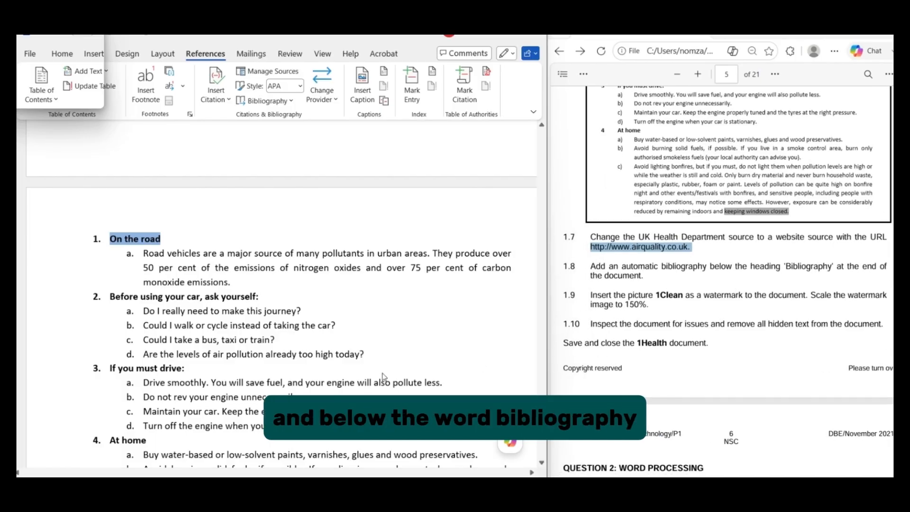
scroll(384, 377, down, 10)
scroll(384, 378, up, 3)
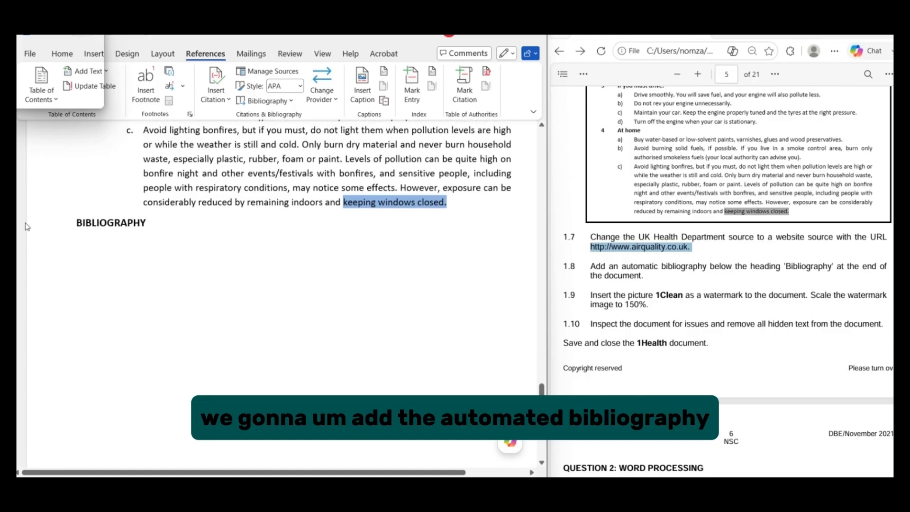
click(82, 244)
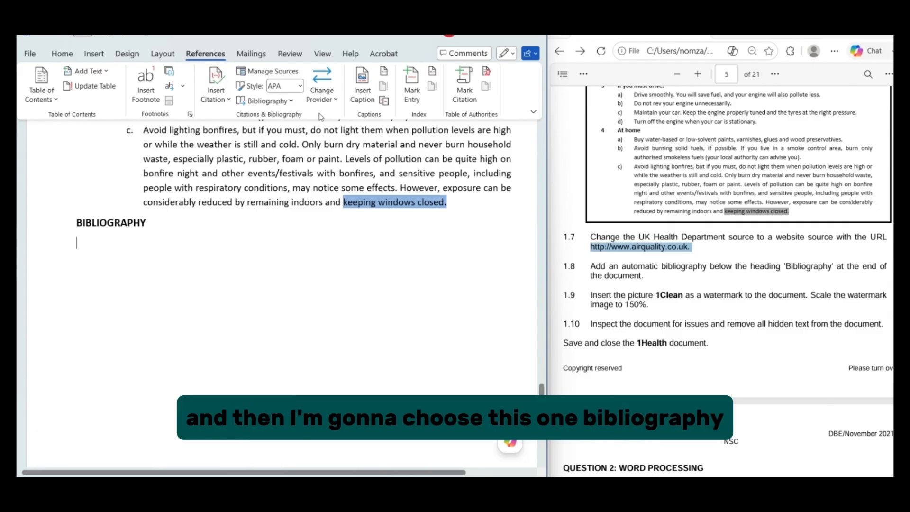
click(291, 102)
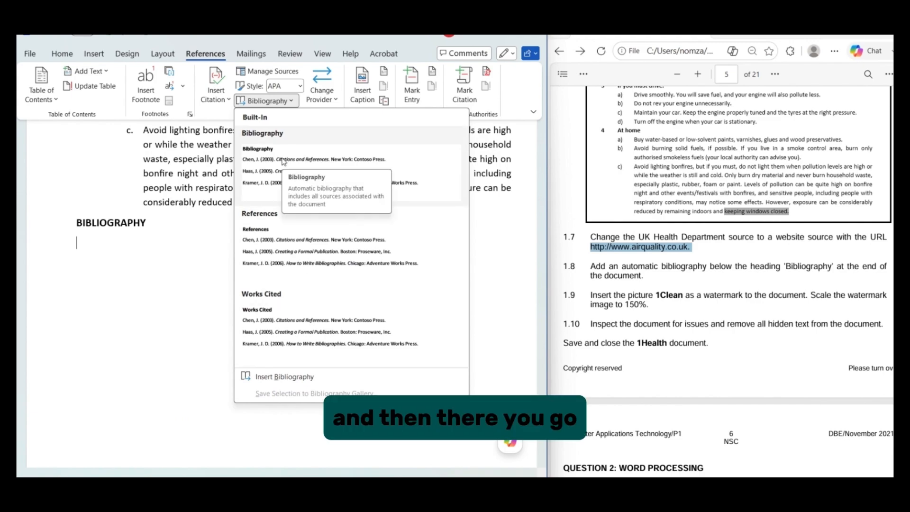
click(262, 158)
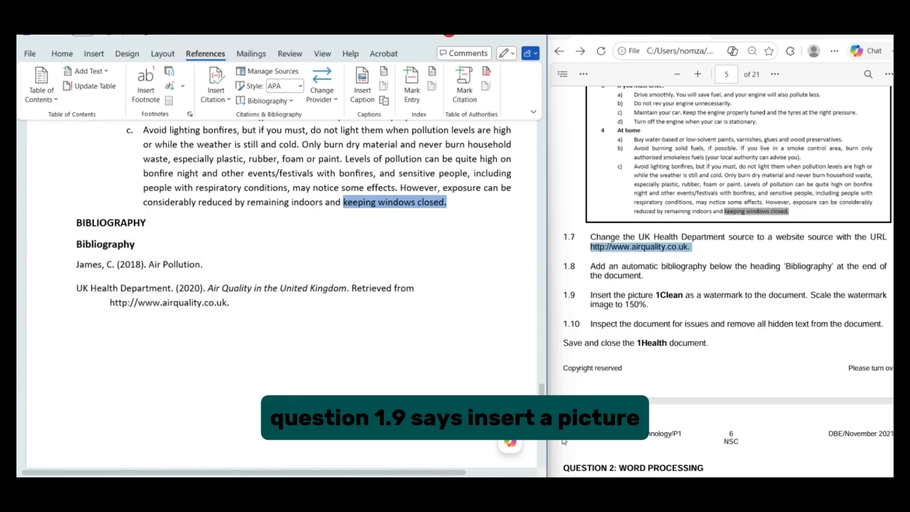
- Open the custom watermark settings for the 1Health document and choose a picture watermark
scroll(557, 453, down, 1)
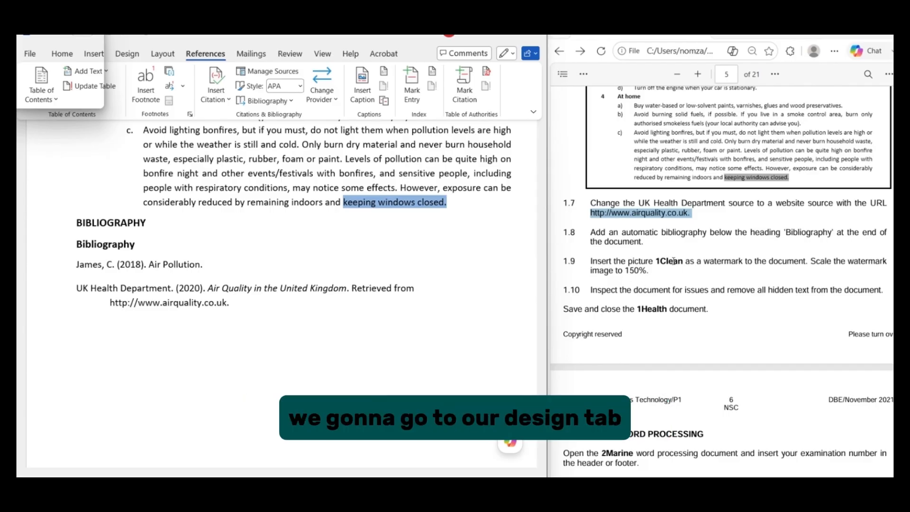
click(258, 321)
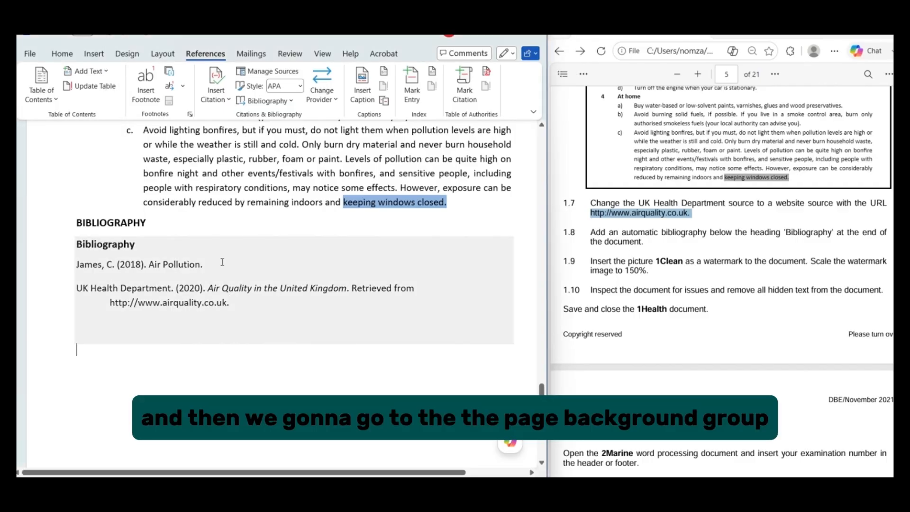
click(132, 57)
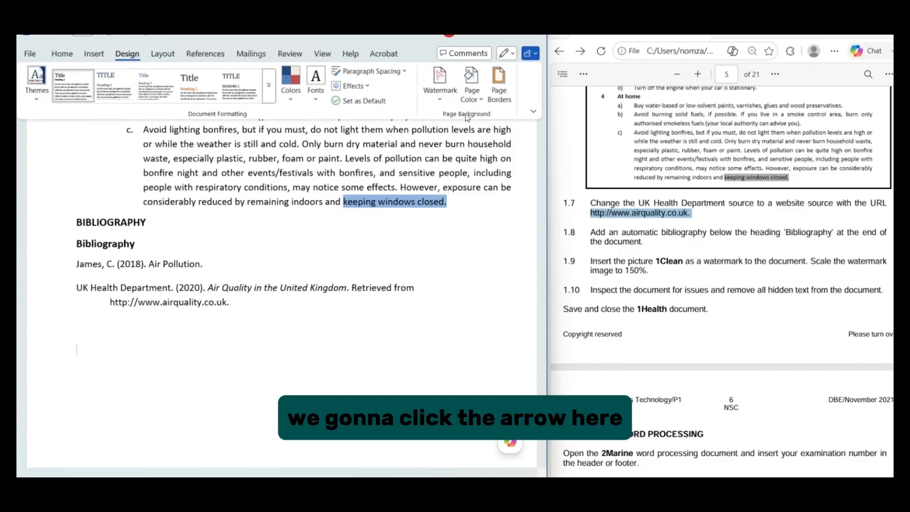
click(440, 101)
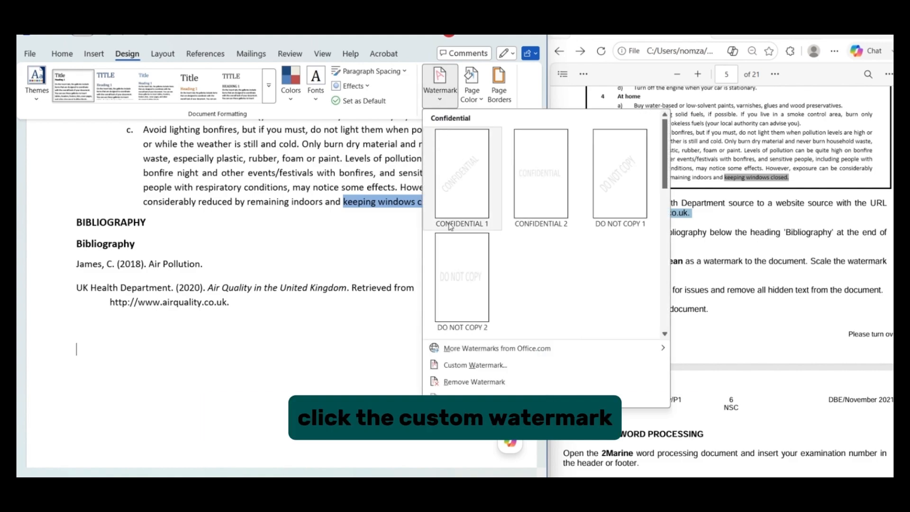
click(469, 365)
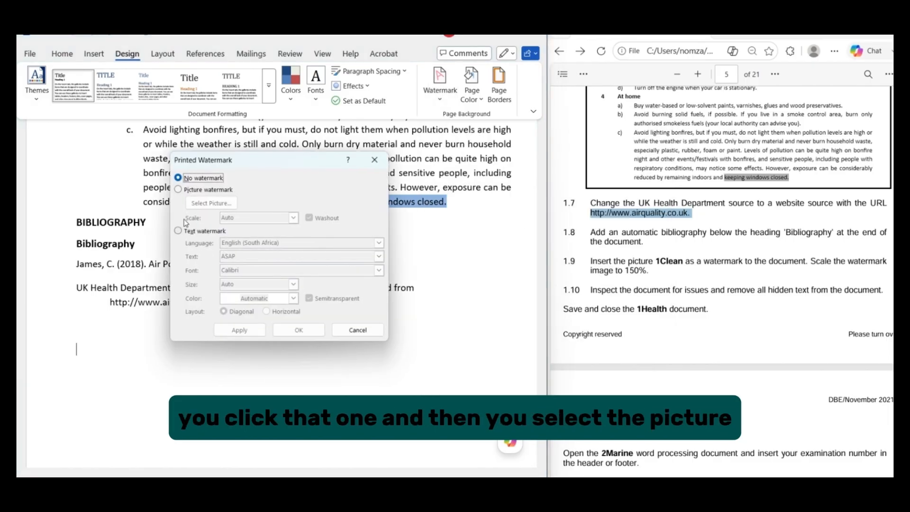
click(179, 190)
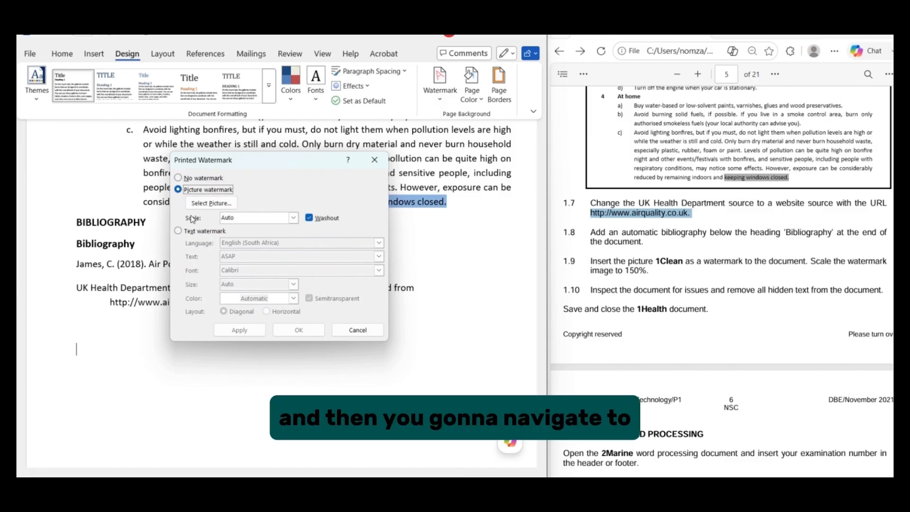
- Browse for the watermark picture from a file, going to Desktop > 2026 CONTENT > CAT > GRADE 12 > GRADE 12 PAPERS > PRACTICAL
click(211, 204)
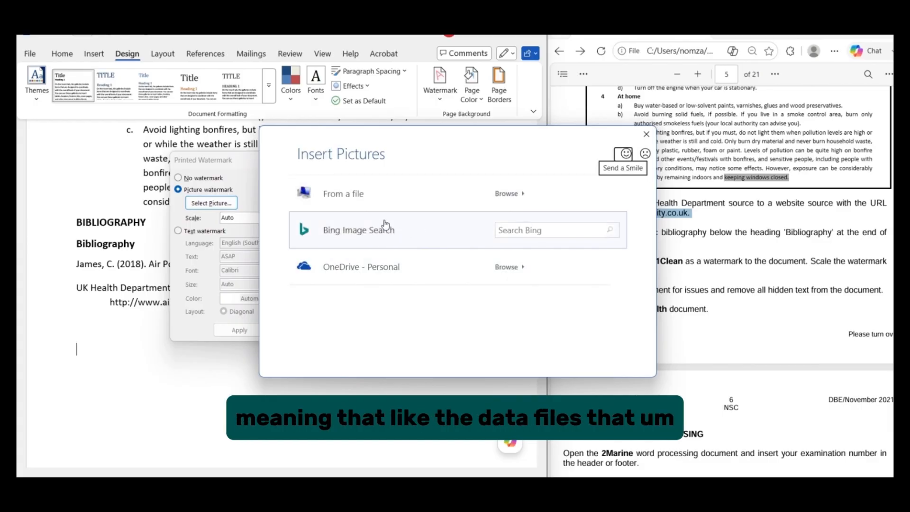
click(357, 192)
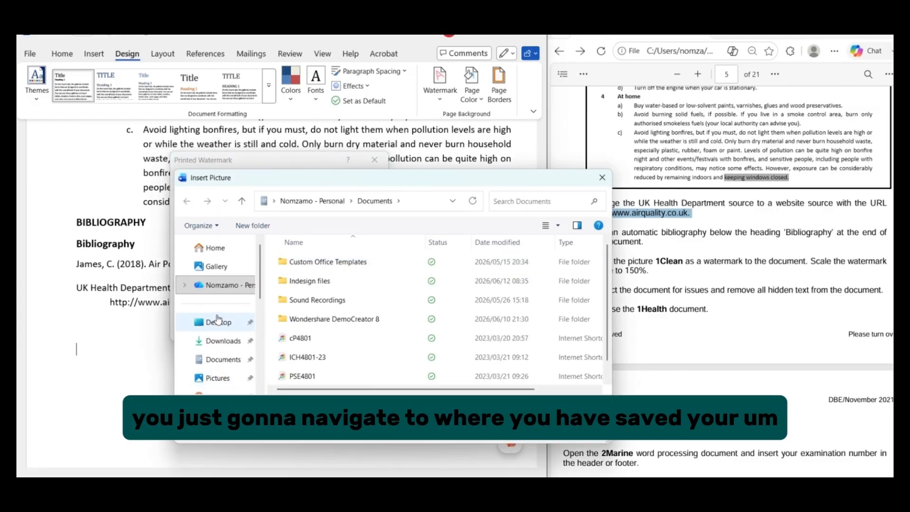
click(220, 324)
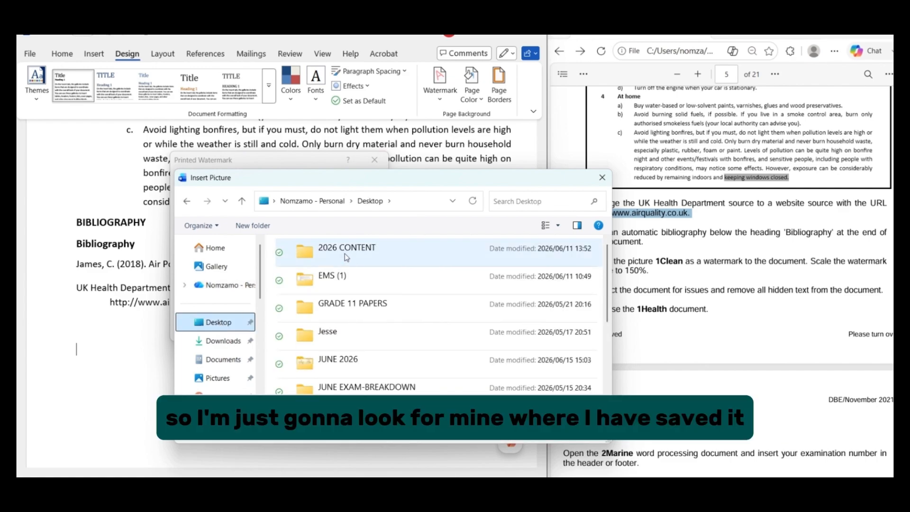
double_click(346, 256)
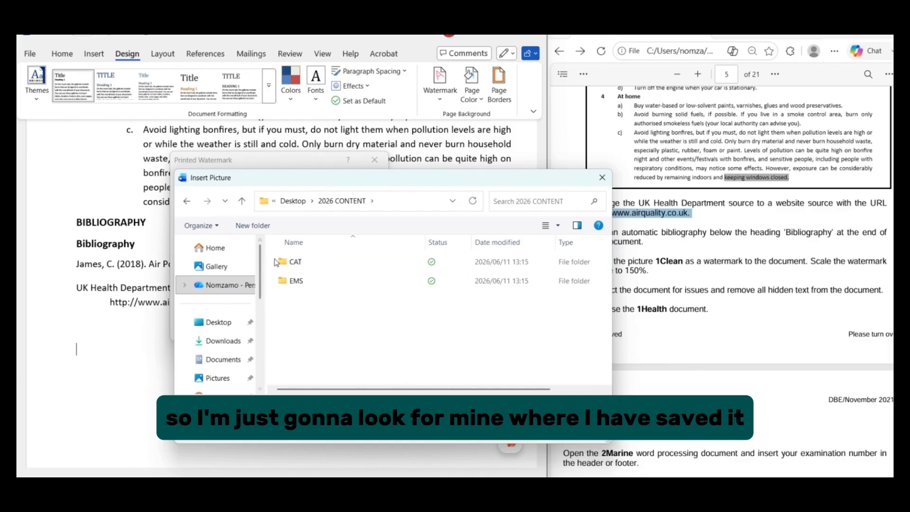
double_click(295, 264)
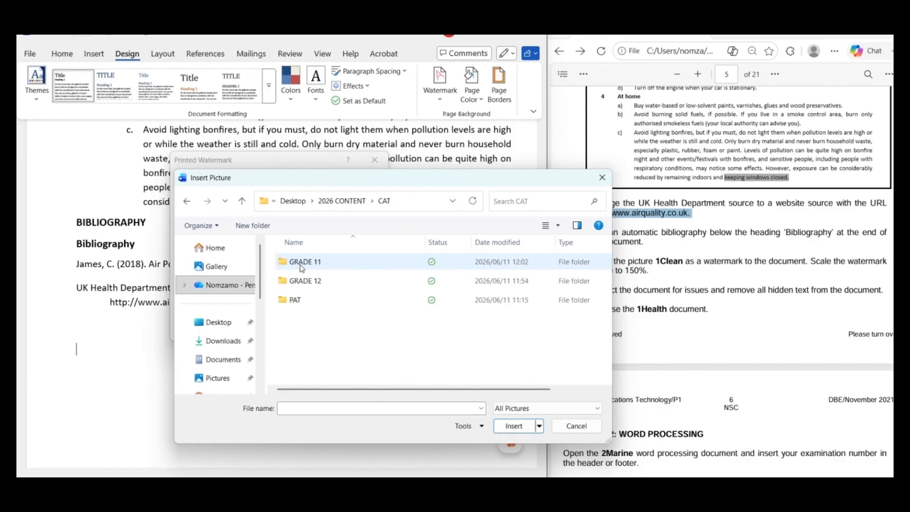
double_click(307, 282)
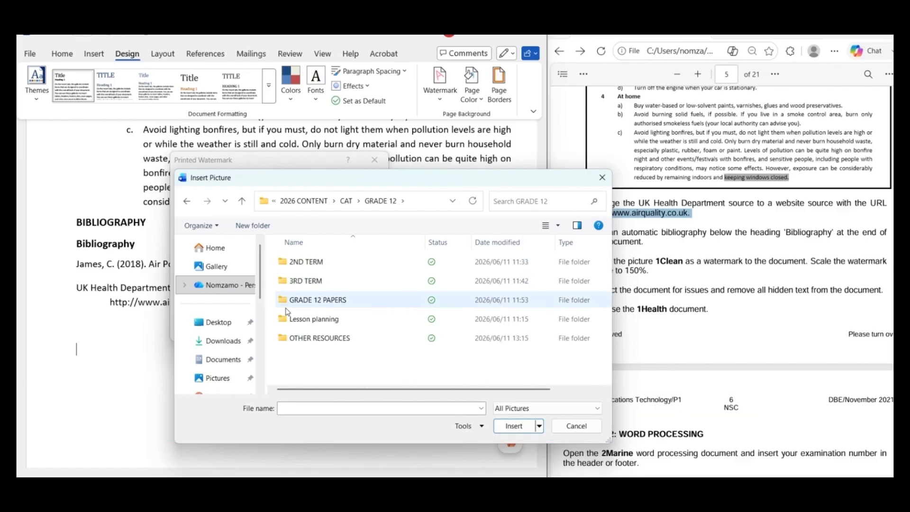
double_click(323, 303)
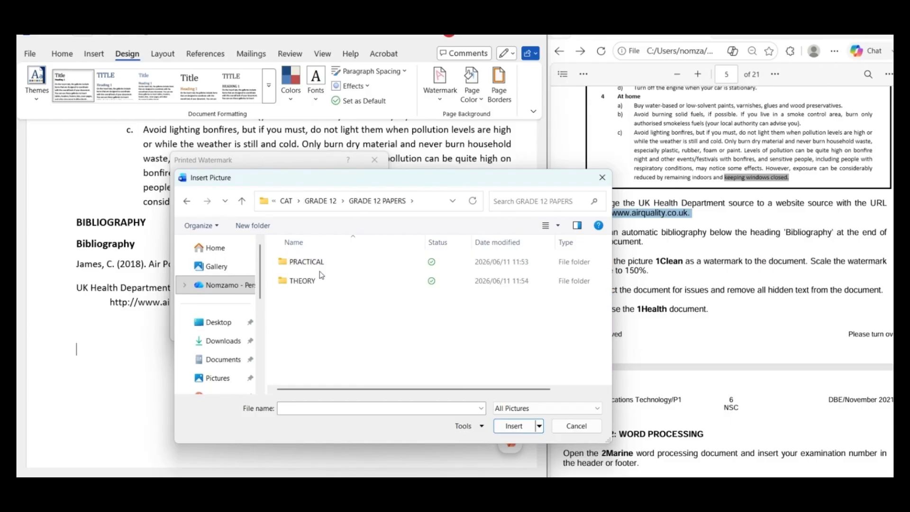
click(324, 265)
double_click(324, 266)
- Go to NOVEMBER > DBE > 2021 > CAT P1 Nov 2021 MSOffice_DATA and insert the picture 1Clean as the watermark image
click(307, 282)
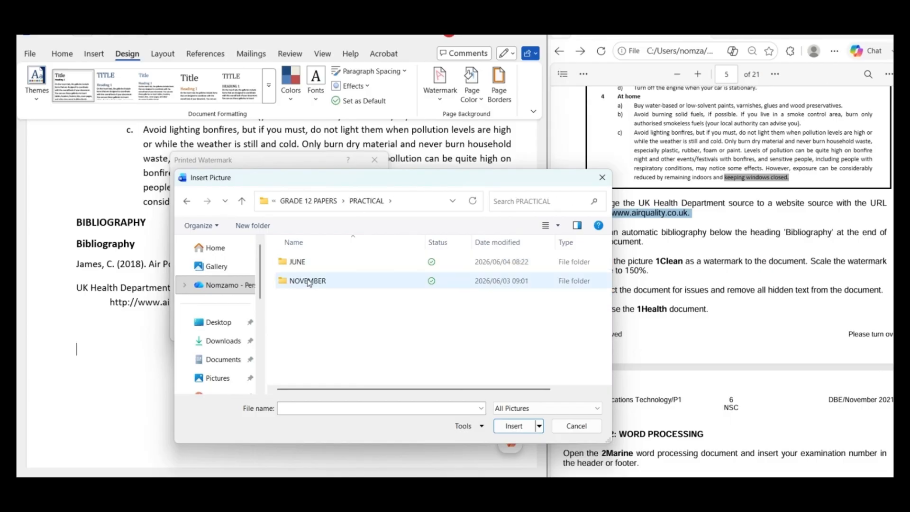
double_click(308, 283)
click(300, 264)
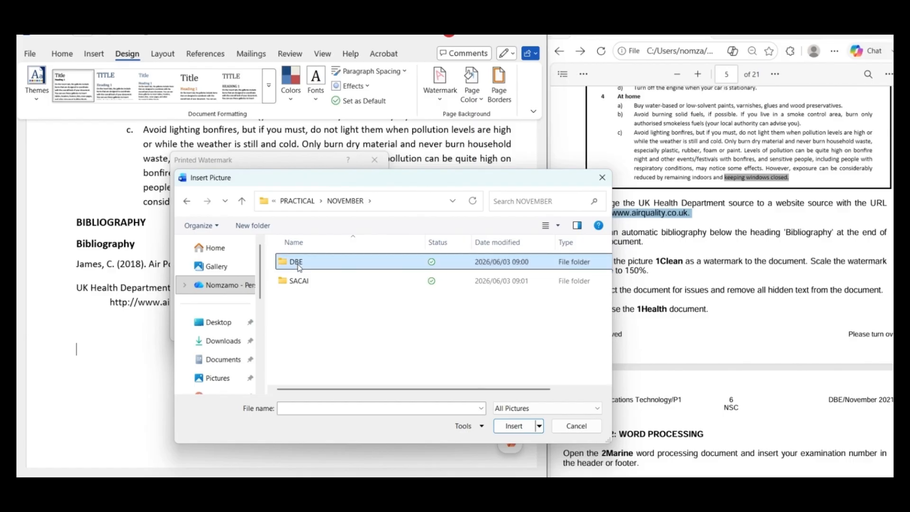
double_click(300, 265)
scroll(306, 370, down, 1)
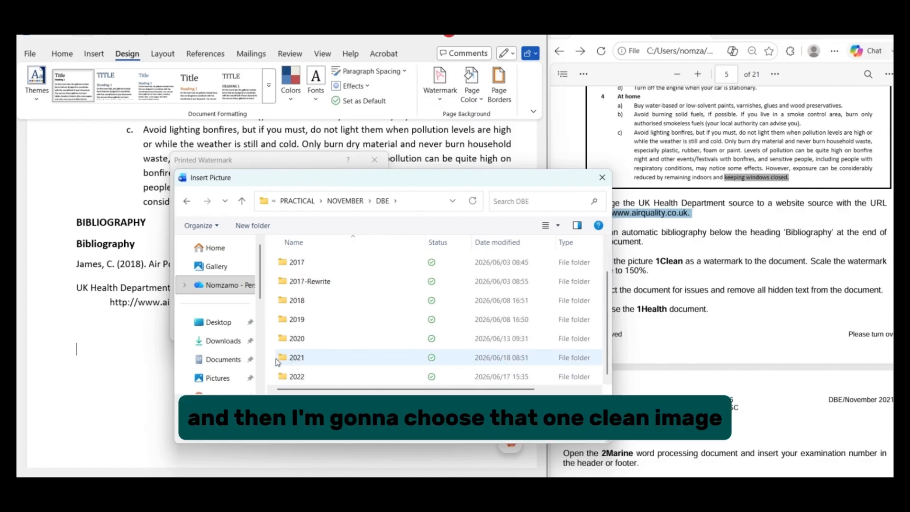
click(304, 363)
double_click(303, 363)
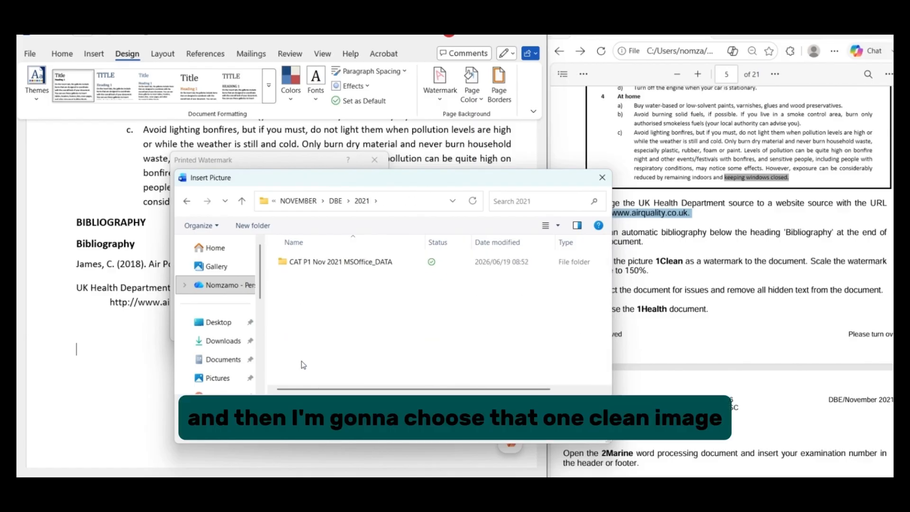
double_click(308, 261)
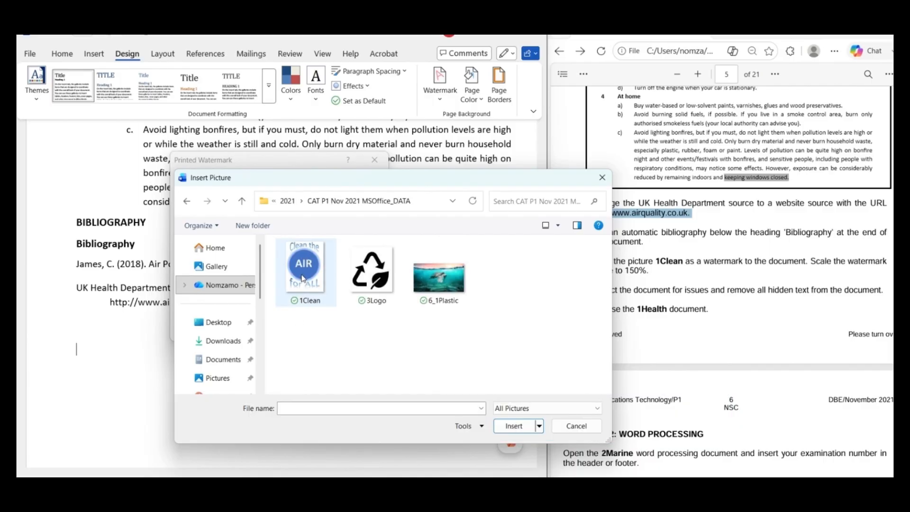
click(303, 278)
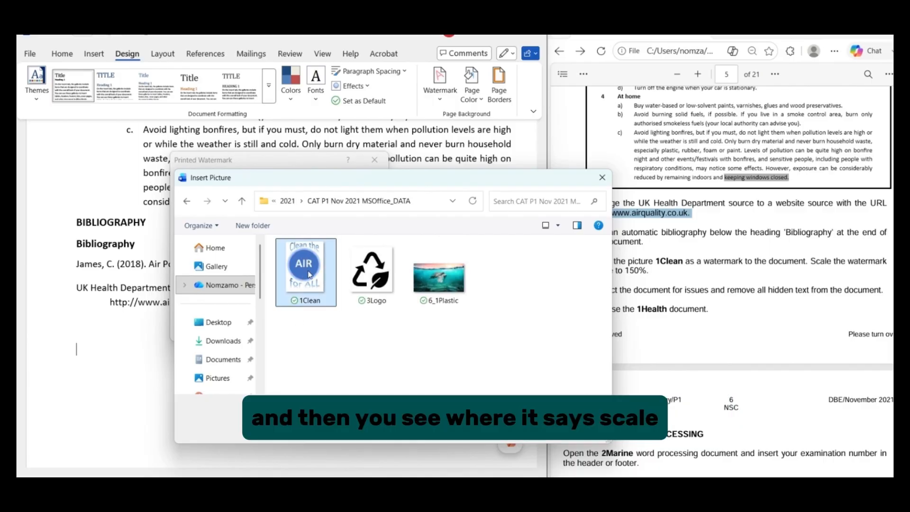
click(511, 430)
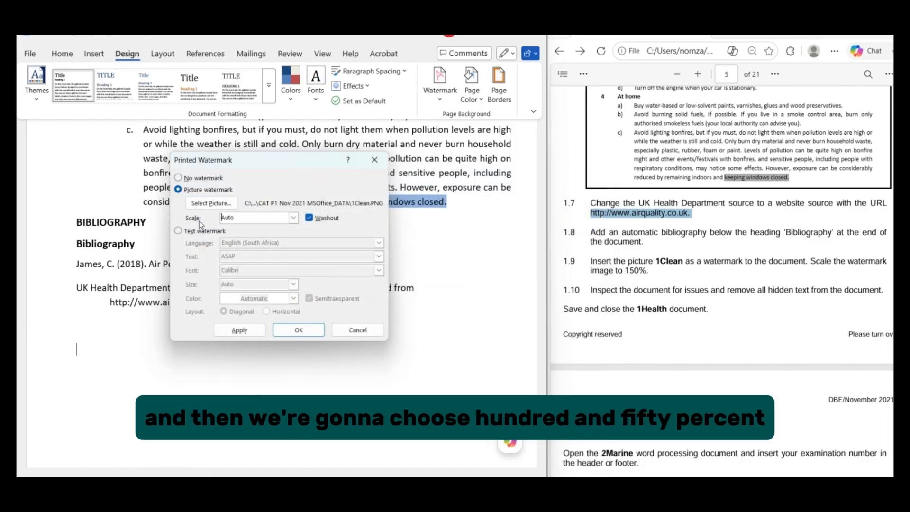
- Set the watermark picture's scale to 150%, apply it to the document and close the watermark settings
click(294, 219)
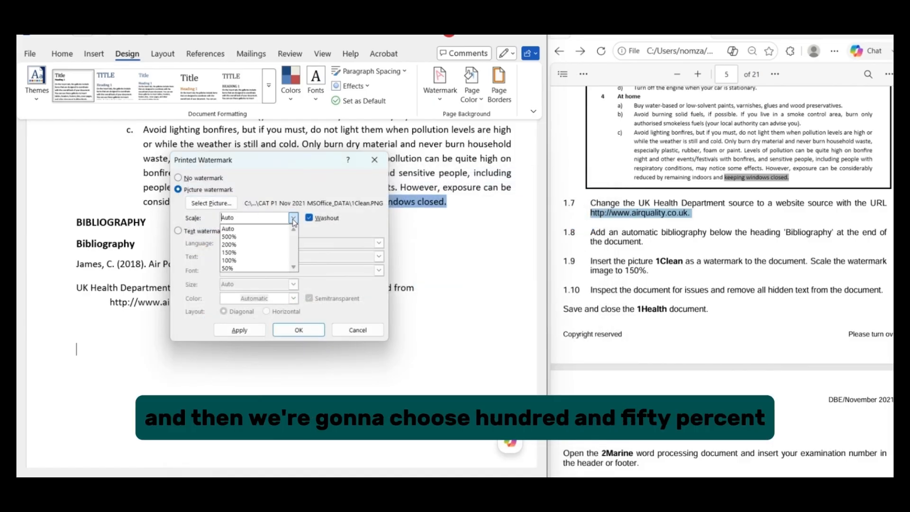
click(254, 253)
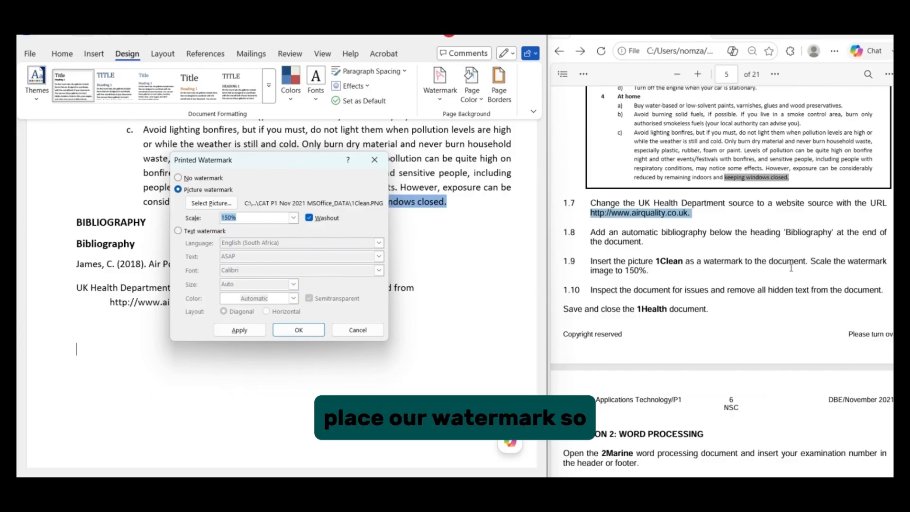
scroll(794, 268, right, 1)
scroll(795, 268, left, 1)
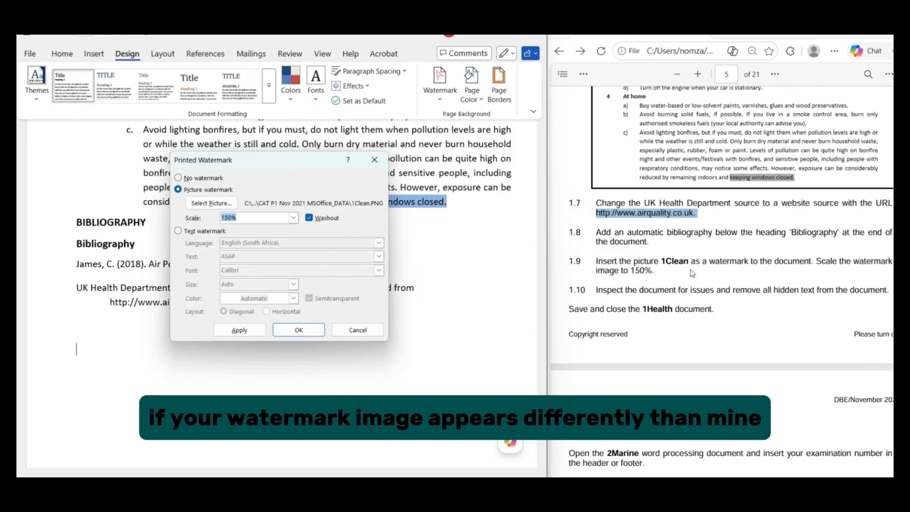
click(240, 330)
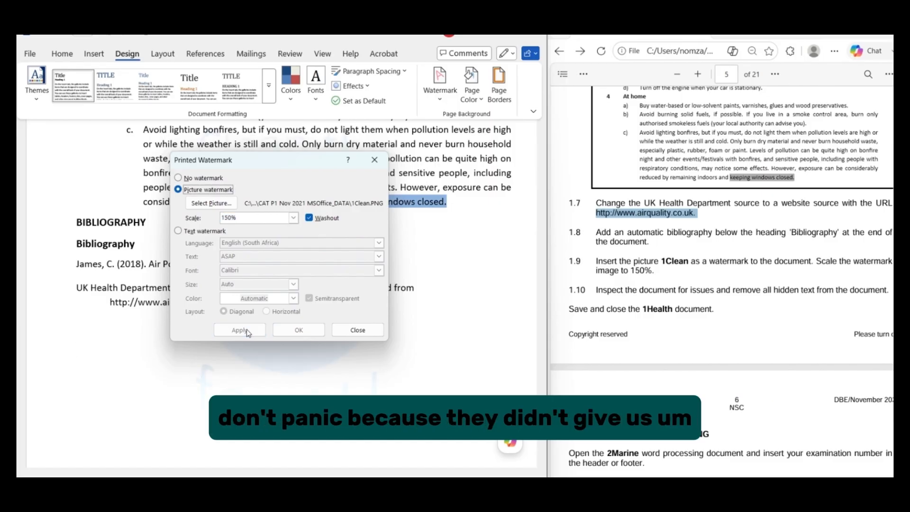
click(369, 329)
scroll(296, 287, up, 6)
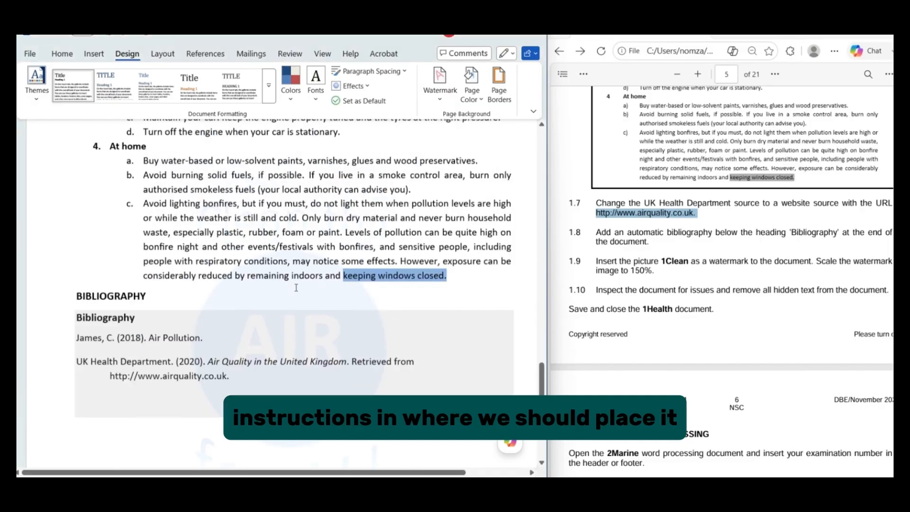
scroll(296, 286, down, 3)
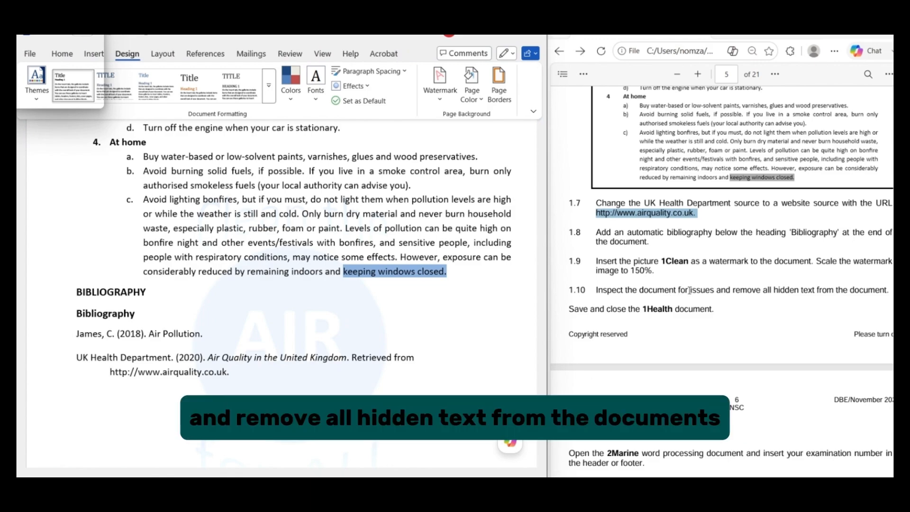
- Start Word's Document Inspector on the 1Health copy for question 1.10, saving the document's changes first
scroll(715, 290, right, 2)
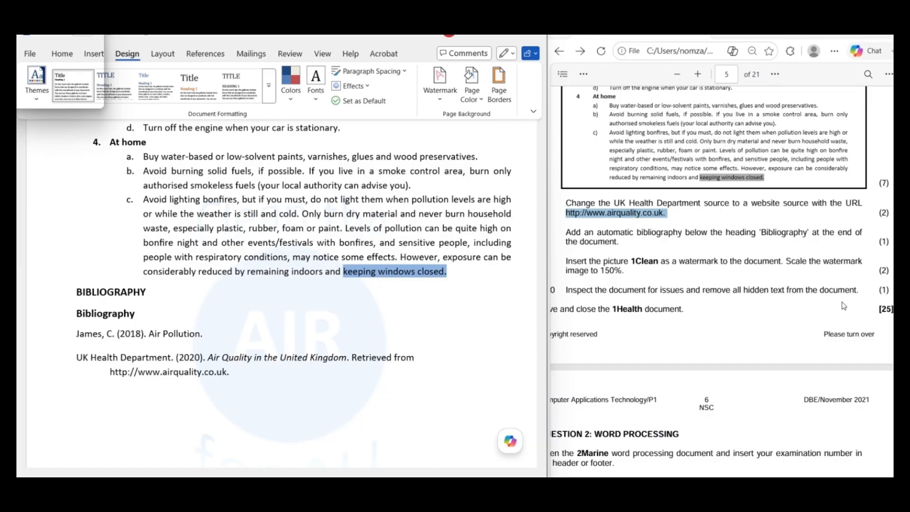
scroll(743, 312, left, 1)
scroll(743, 312, left, 3)
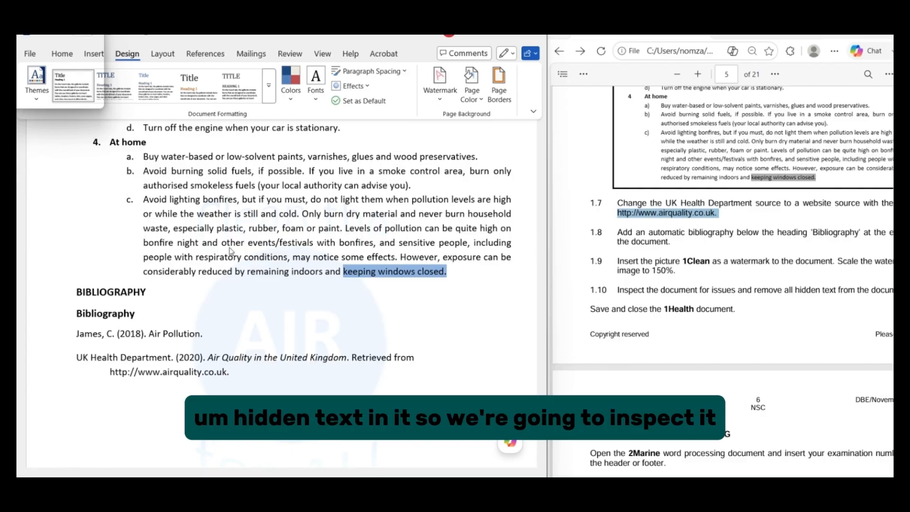
scroll(686, 290, right, 5)
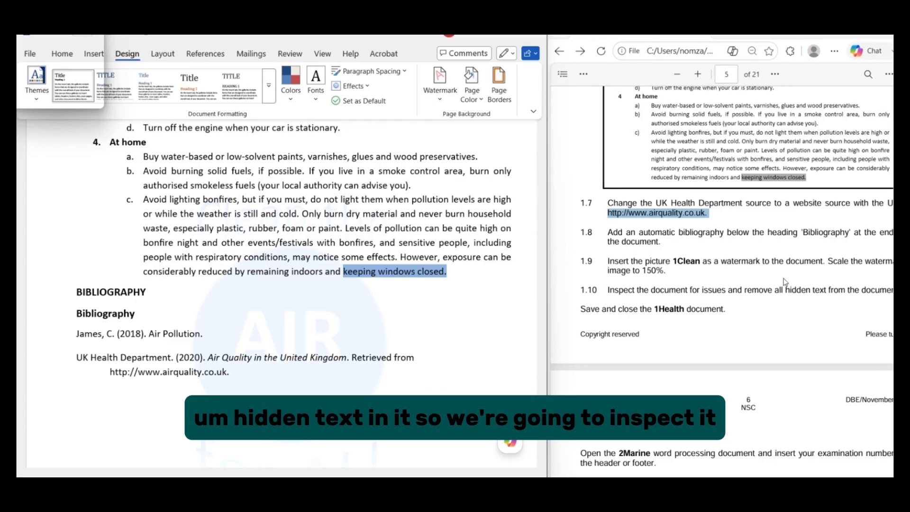
scroll(778, 279, left, 3)
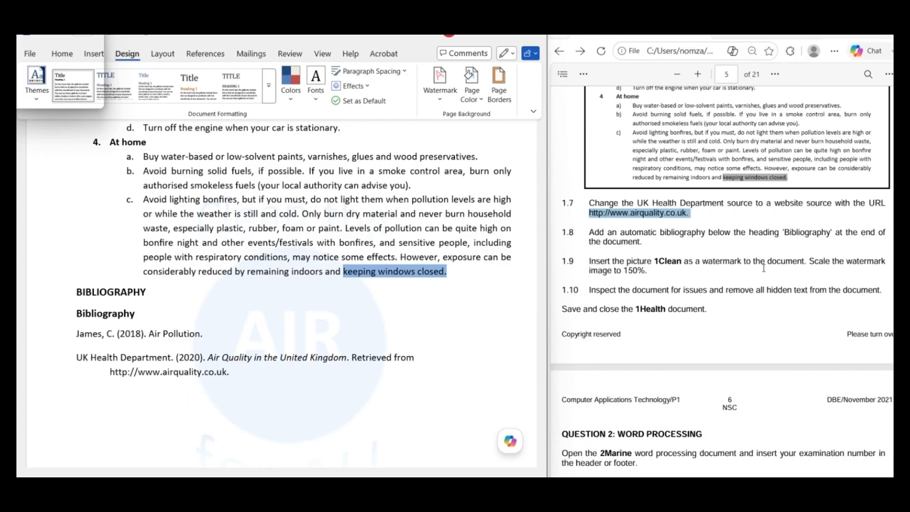
click(142, 286)
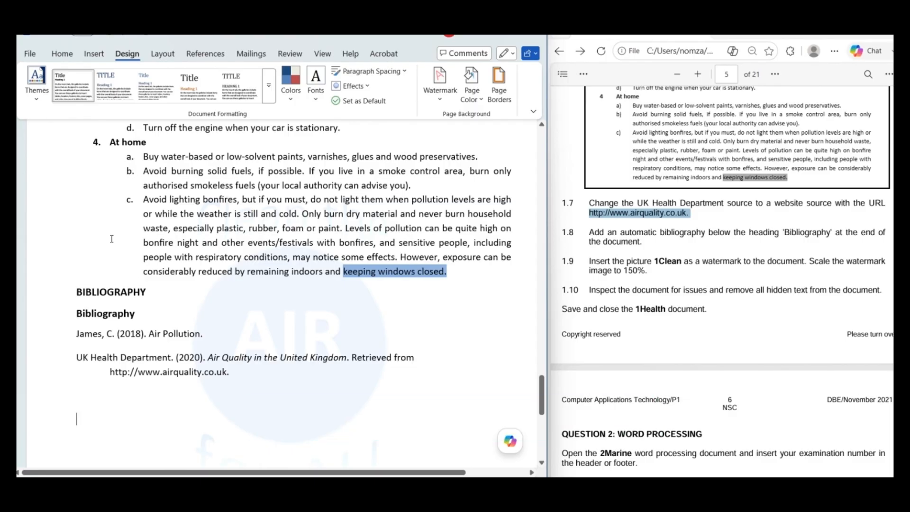
click(30, 54)
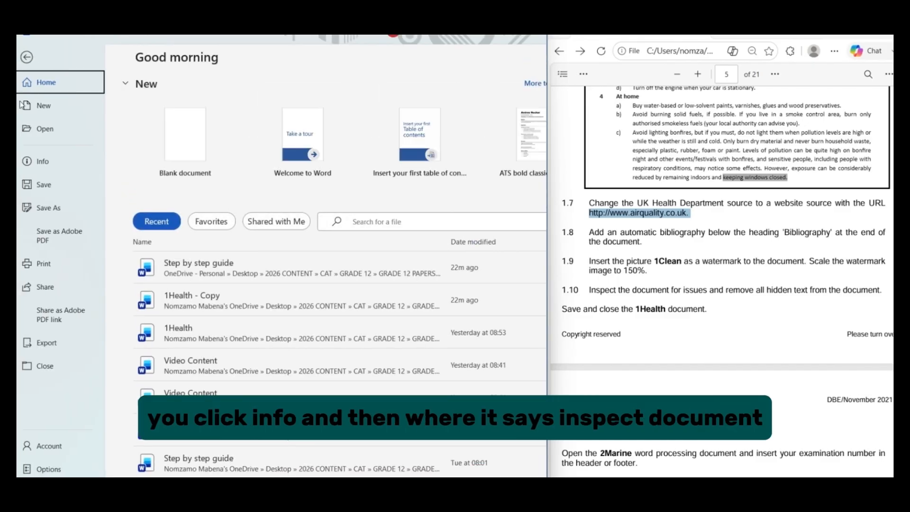
click(47, 166)
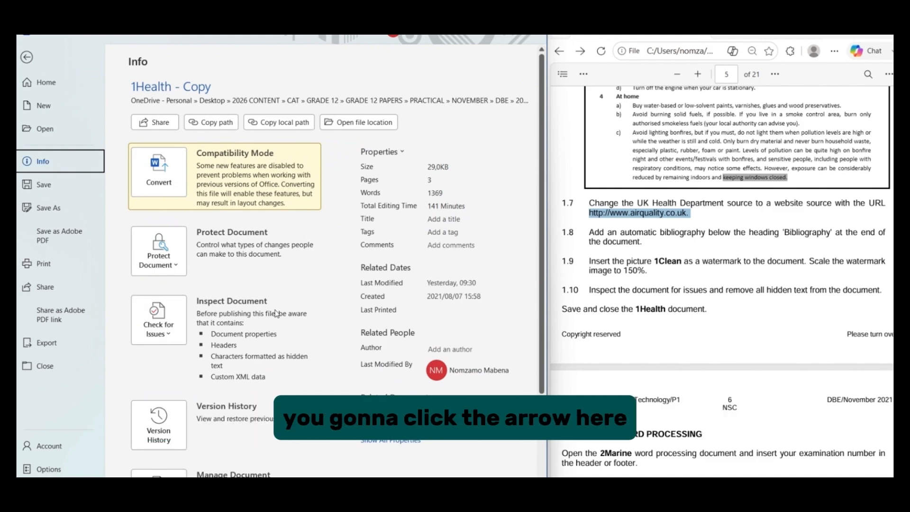
click(170, 335)
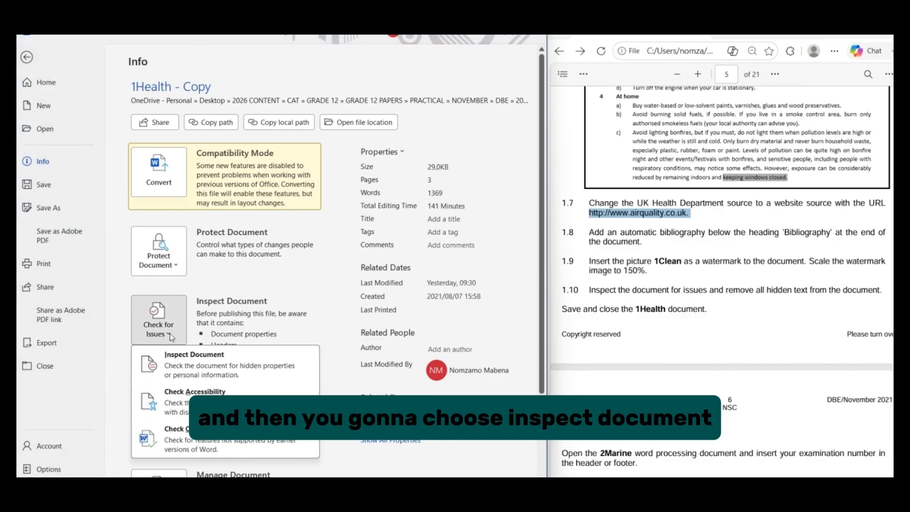
click(200, 366)
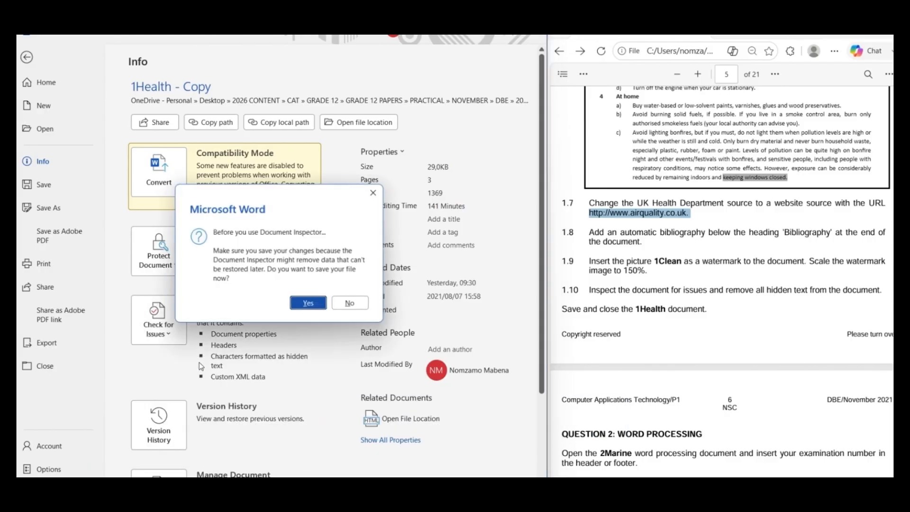
click(307, 309)
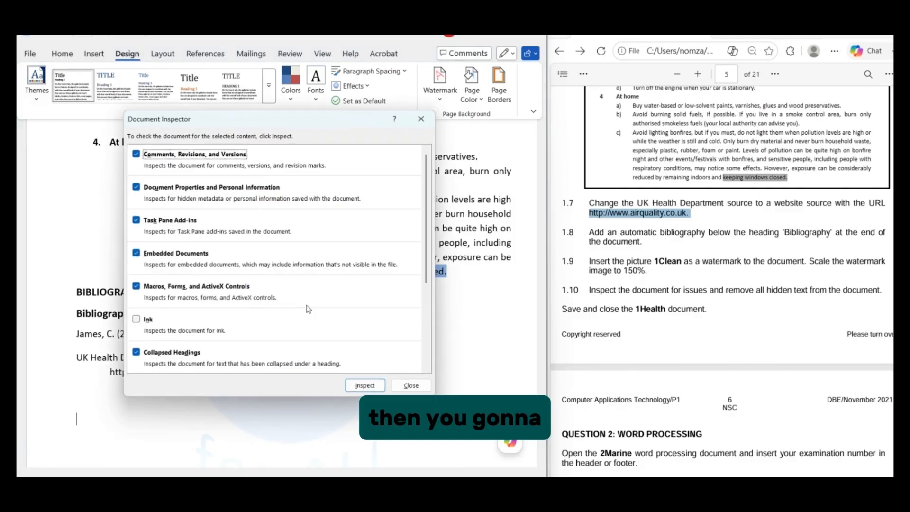
- Review the content types selected for checking, including Hidden Text, and run the document inspection
scroll(309, 309, down, 1)
scroll(306, 309, down, 2)
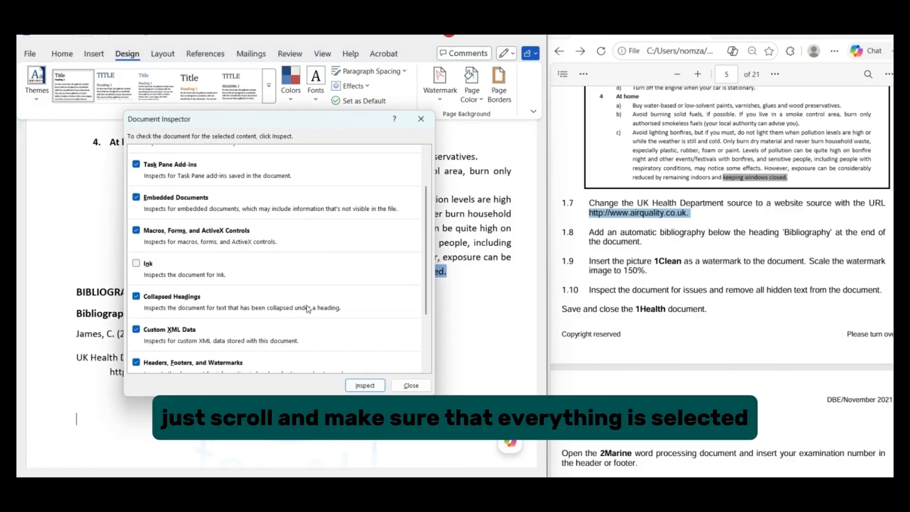
scroll(308, 310, down, 2)
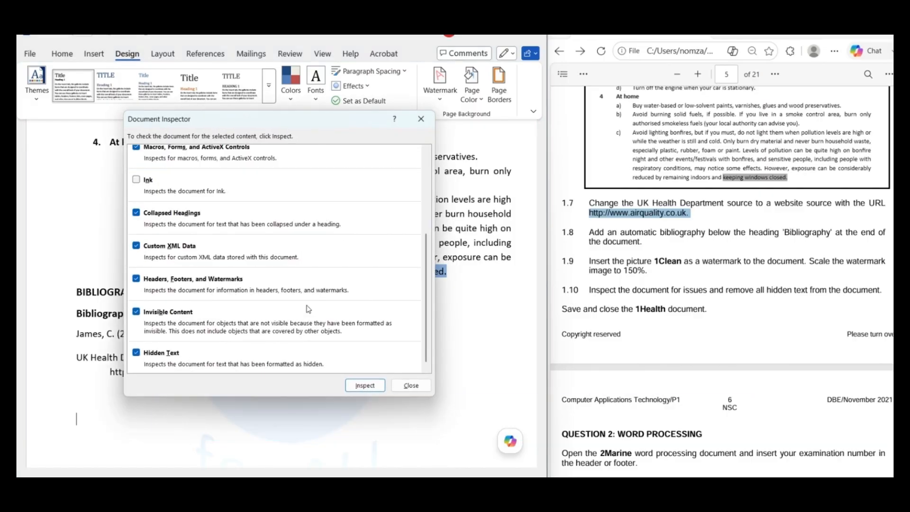
scroll(308, 309, up, 4)
scroll(308, 309, down, 5)
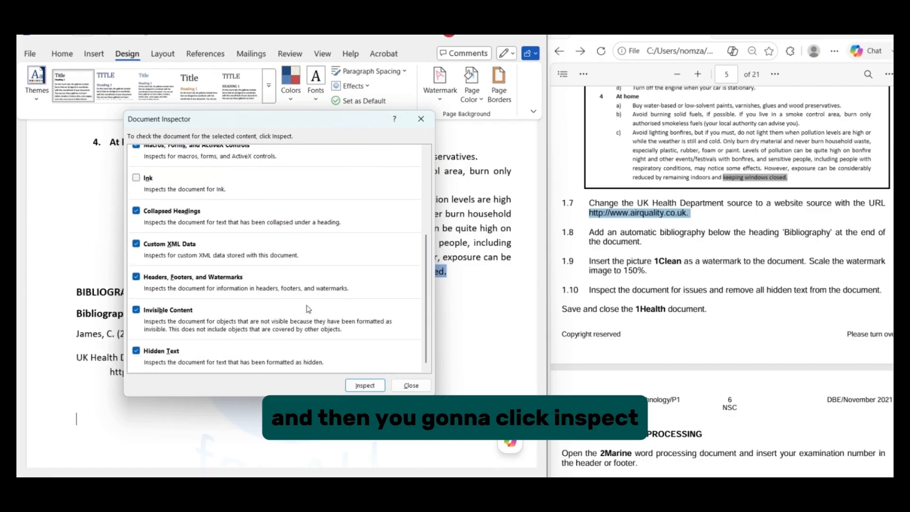
scroll(309, 309, up, 5)
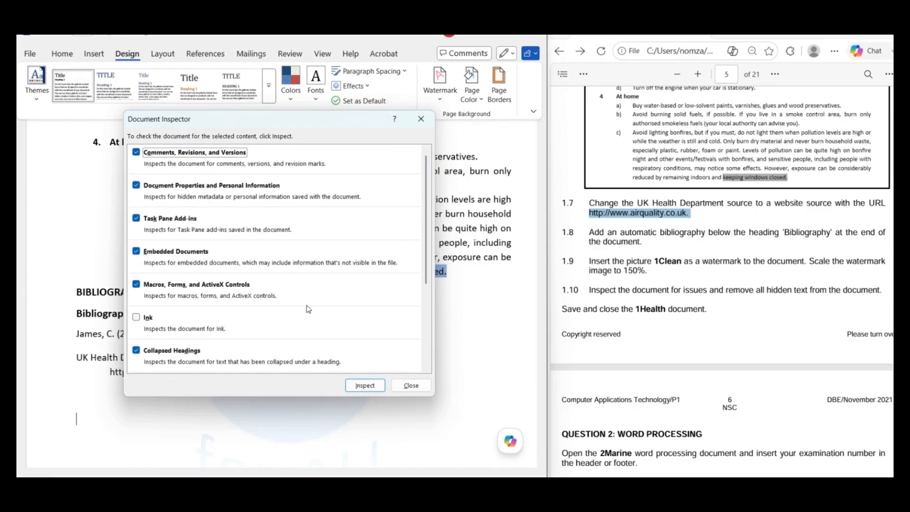
click(365, 386)
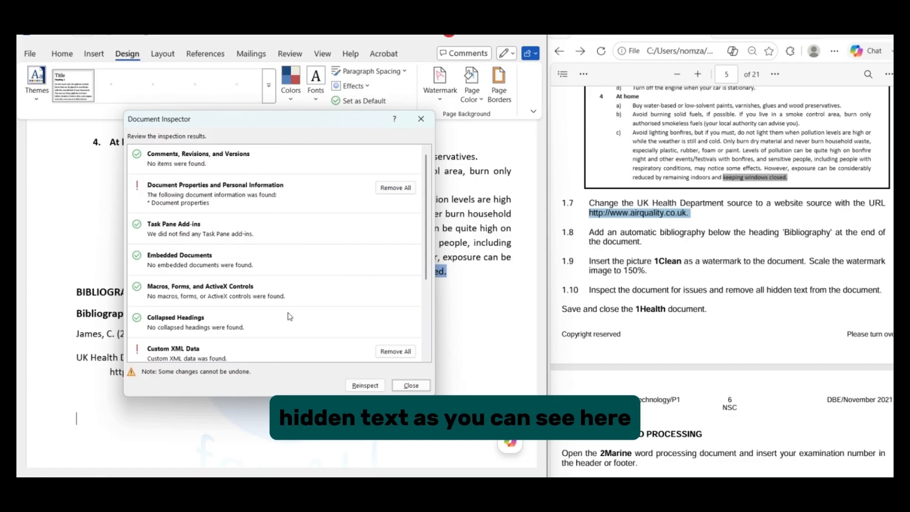
- Remove all hidden text from the document through the inspection results and close the Document Inspector
scroll(290, 317, down, 4)
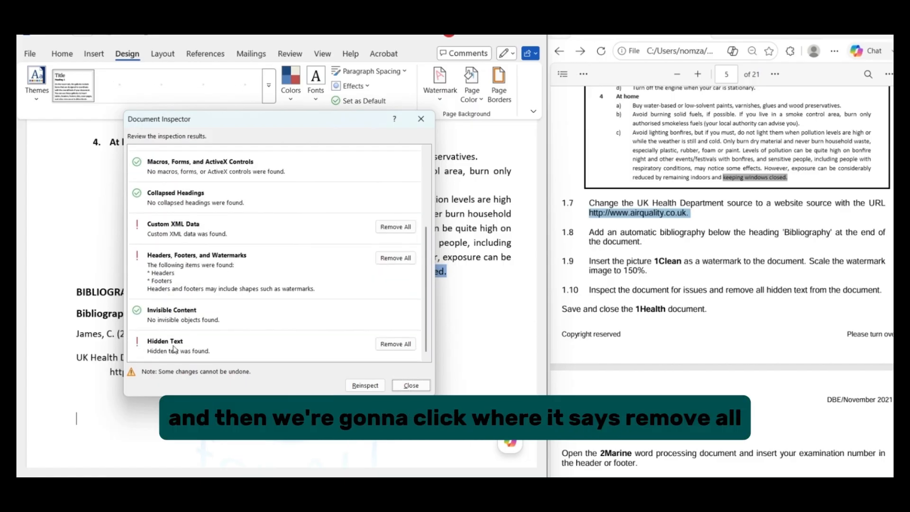
click(392, 344)
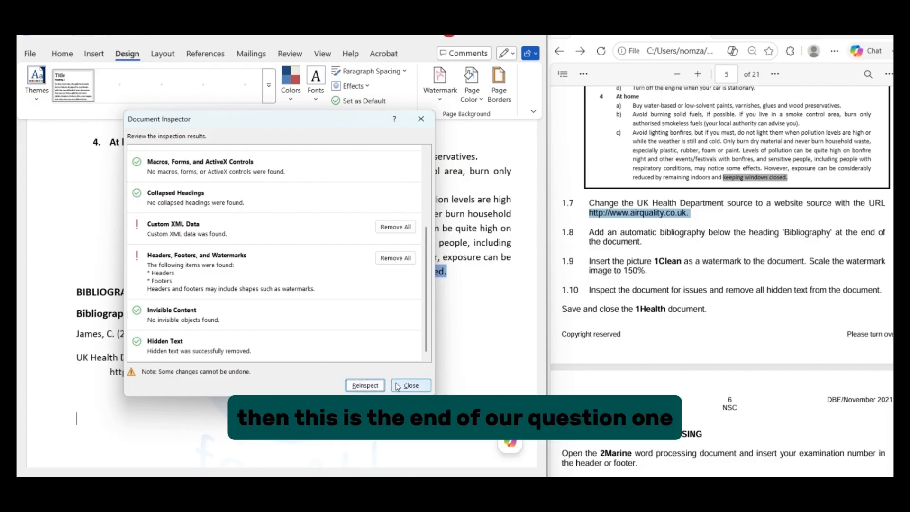
click(411, 386)
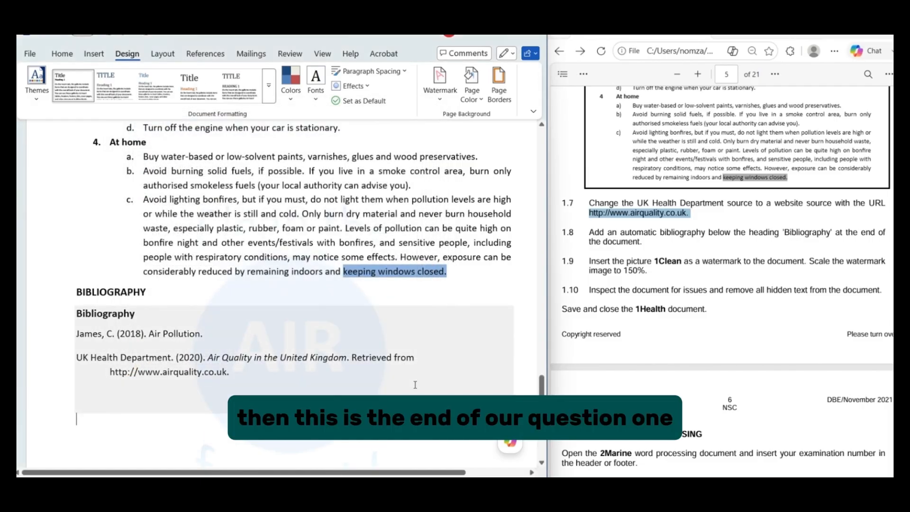